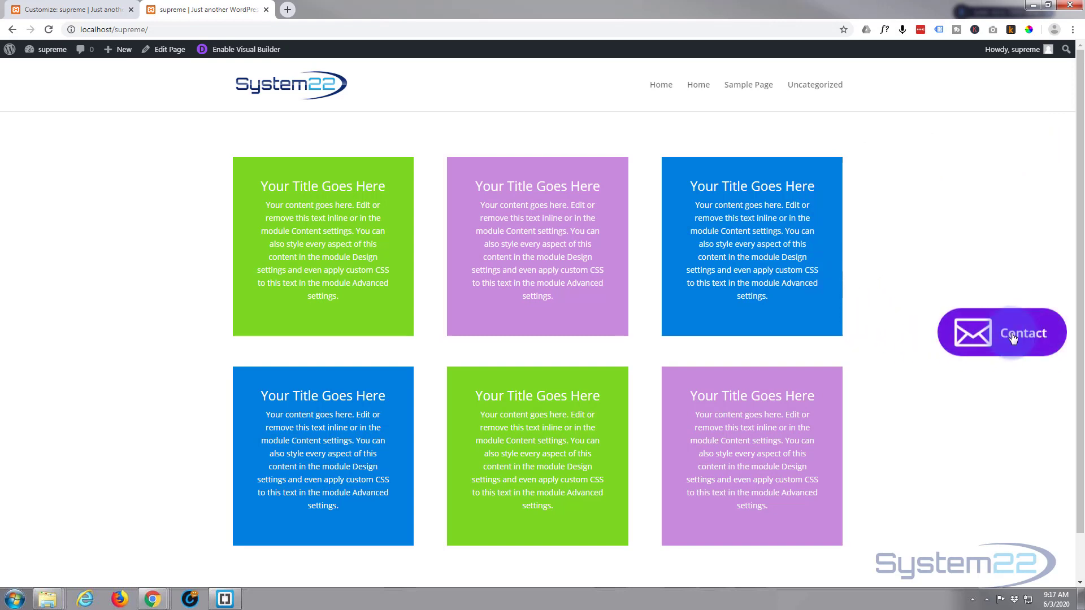
- Open the floating Contact button's popup form on the live page to preview it, and close it again
left_click(1011, 336)
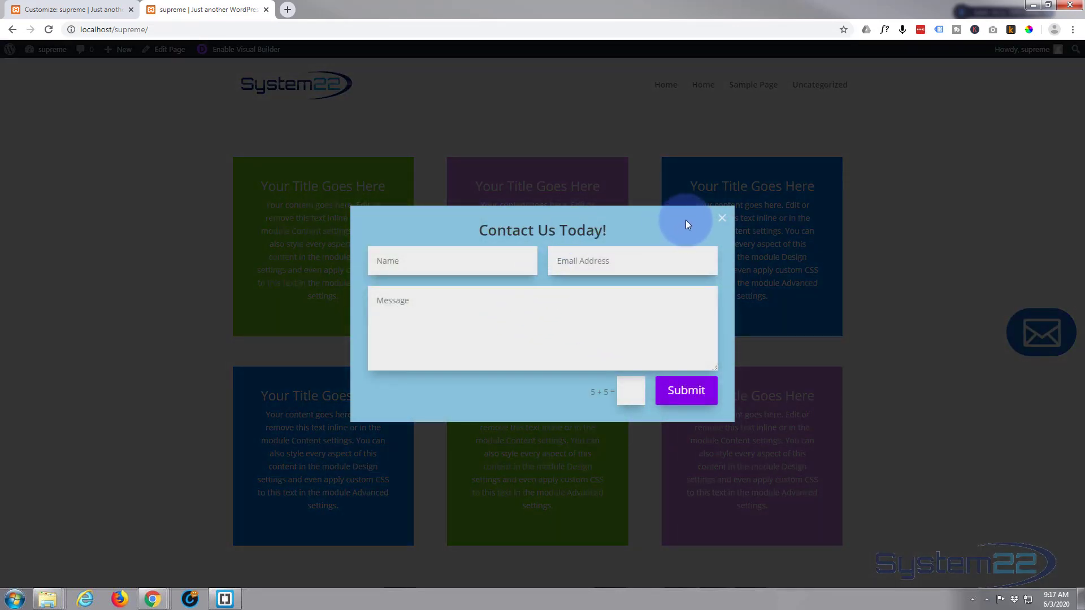
left_click(724, 222)
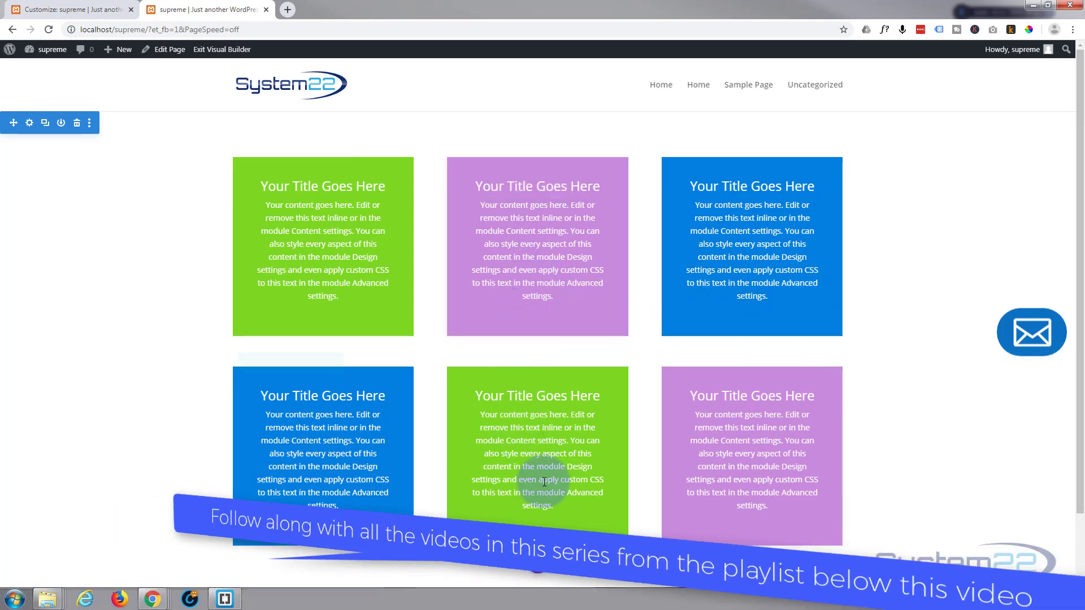
- Delete the Blurb module from the second row in wireframe view and return to desktop view
left_click(538, 563)
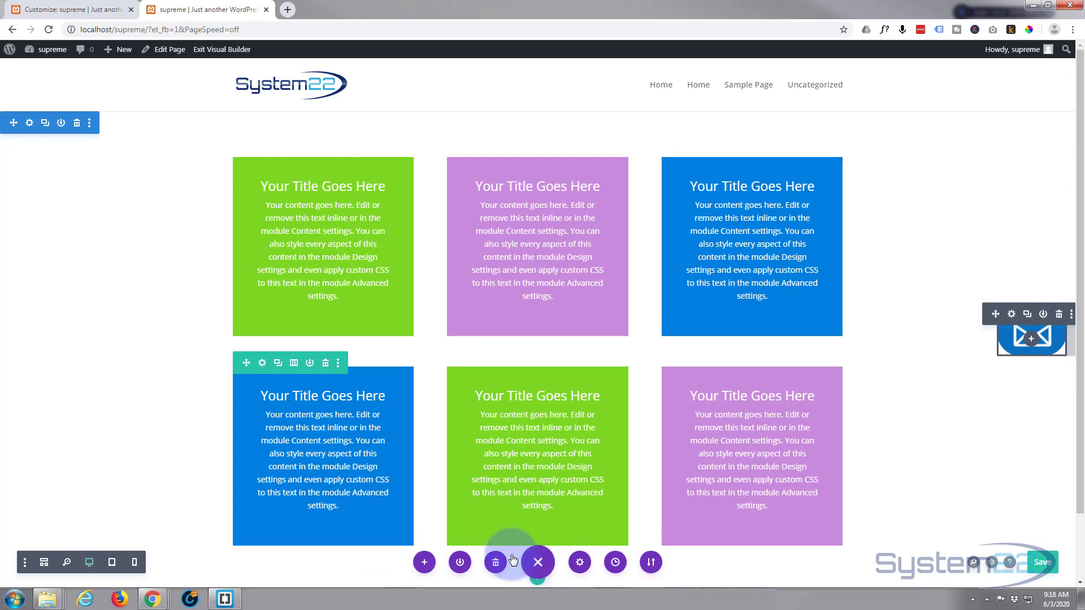
left_click(45, 562)
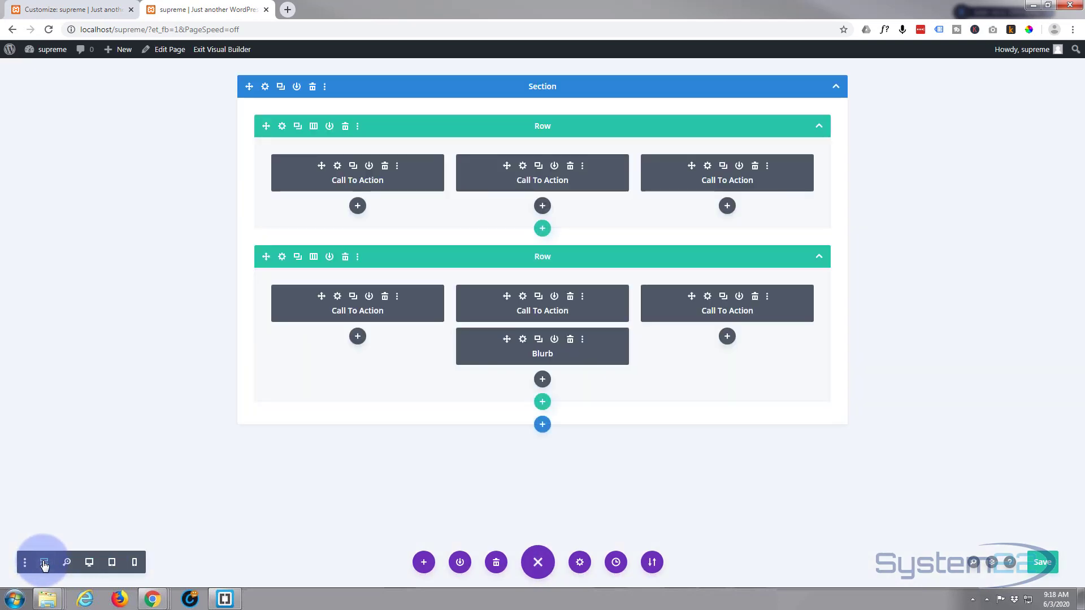
left_click(570, 339)
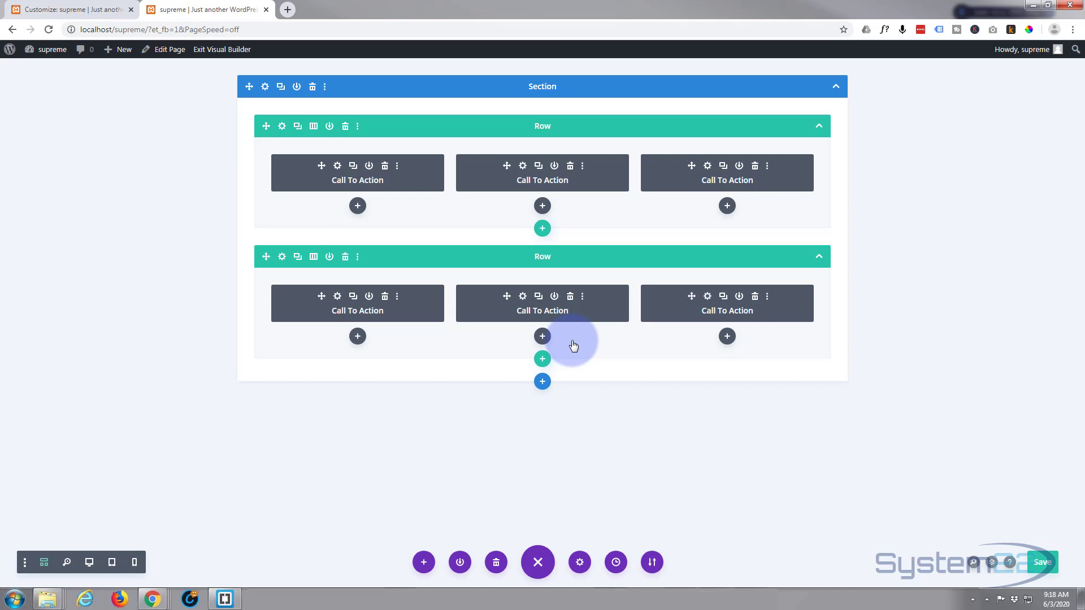
left_click(89, 562)
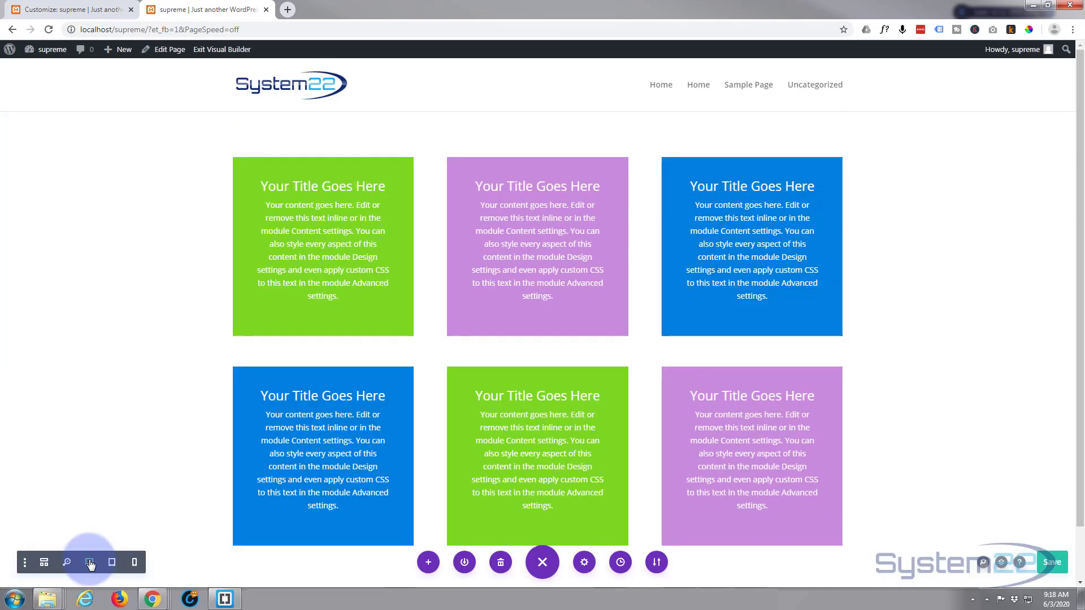
- Insert a single-column row below the second row of boxes and add a Contact Form module to it
scroll(154, 355, "down", 1)
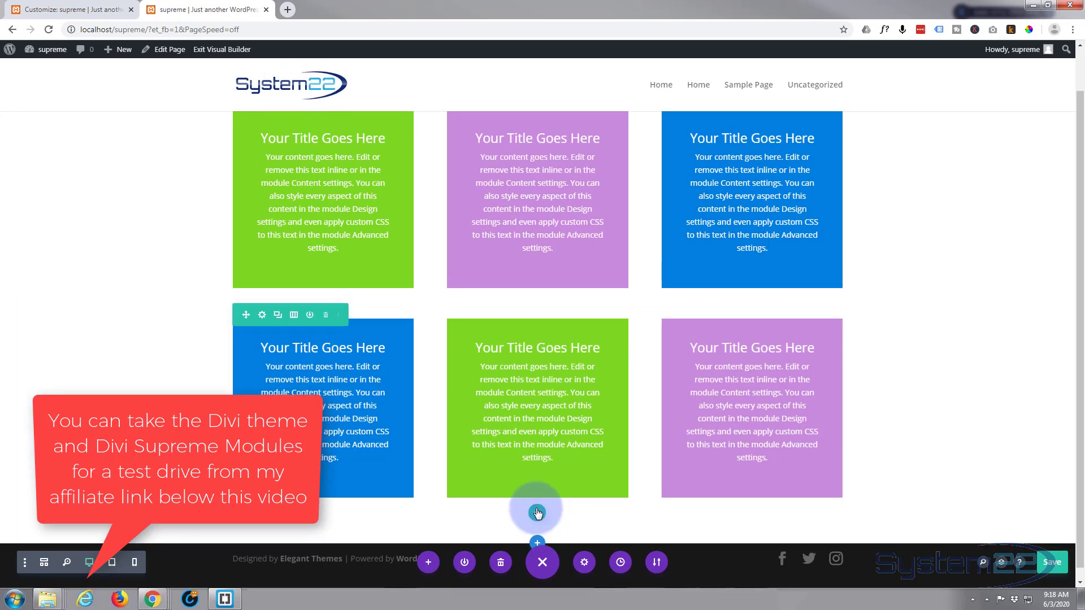
left_click(538, 513)
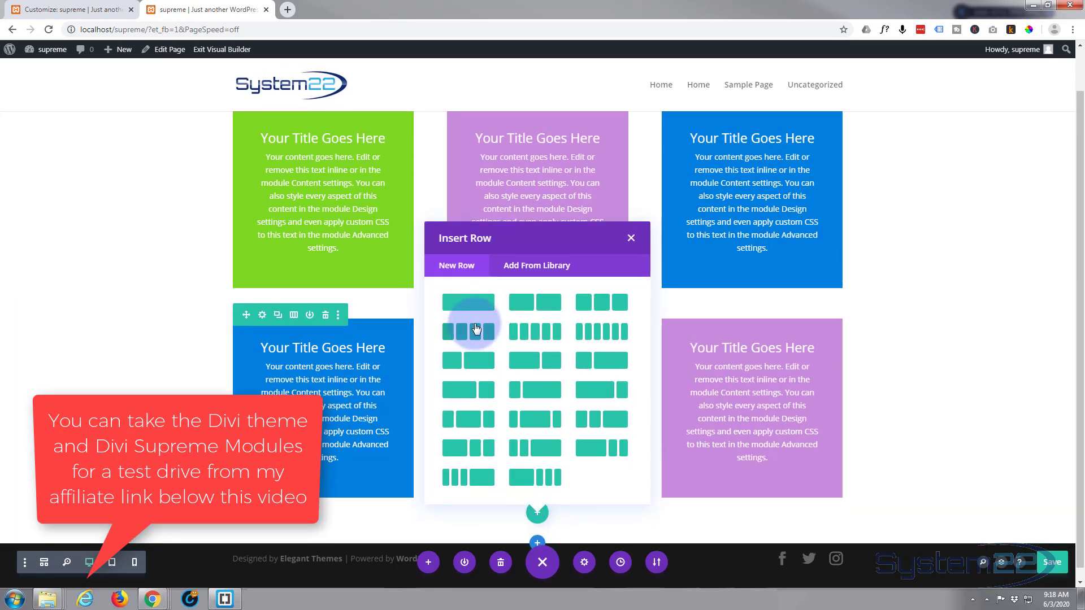
left_click(460, 303)
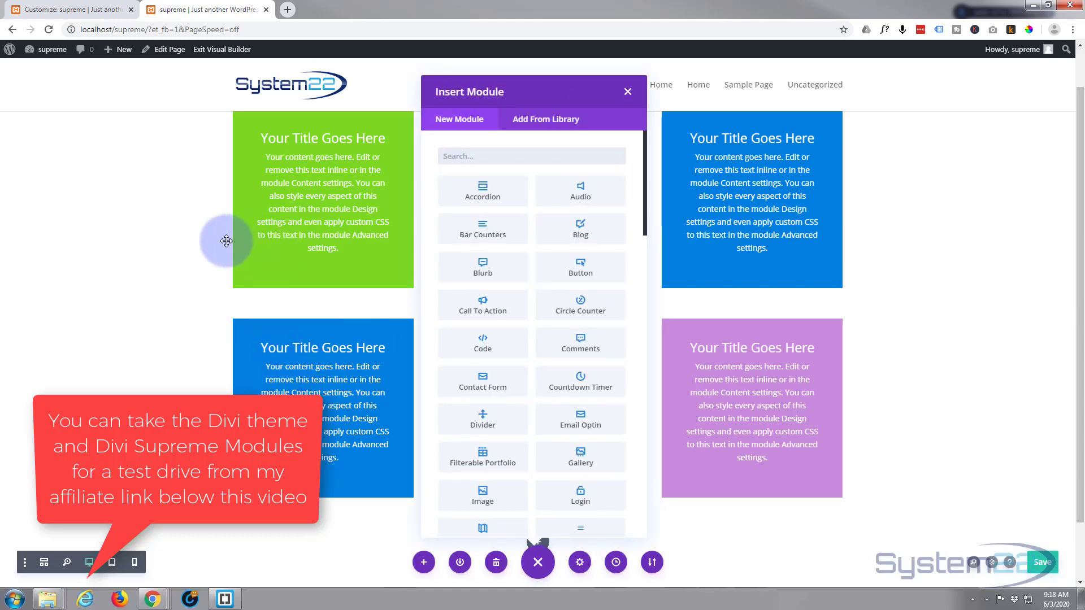
scroll(227, 215, "down", 1)
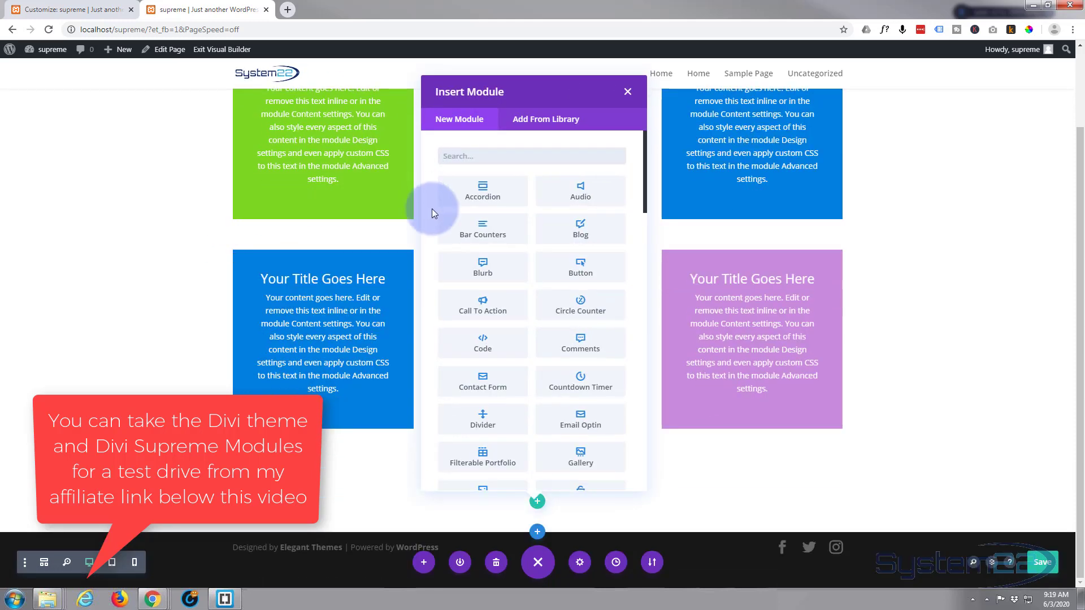
left_click(483, 389)
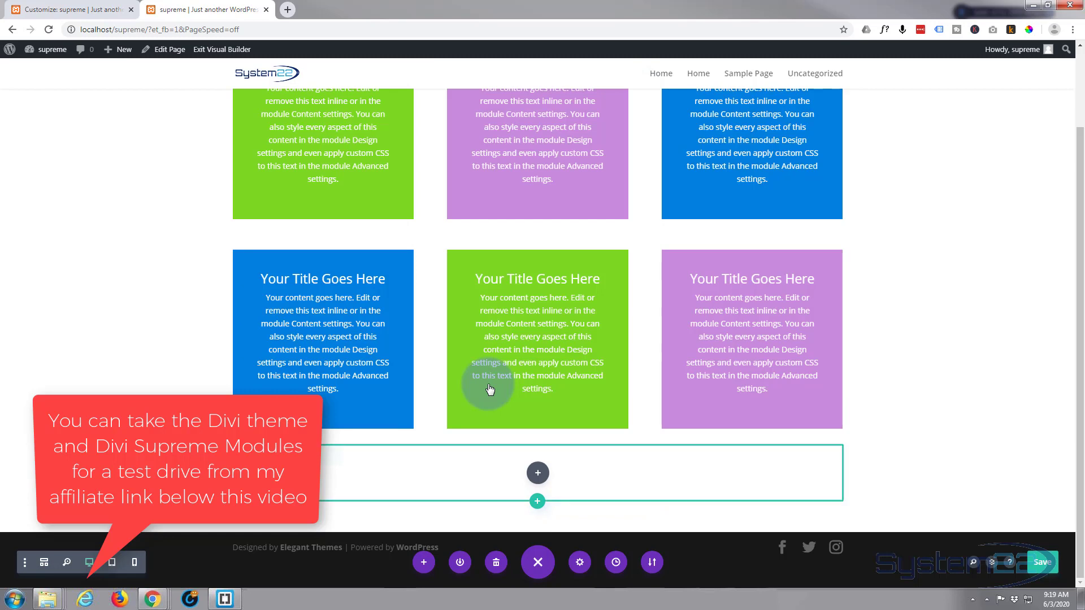
scroll(438, 350, "down", 2)
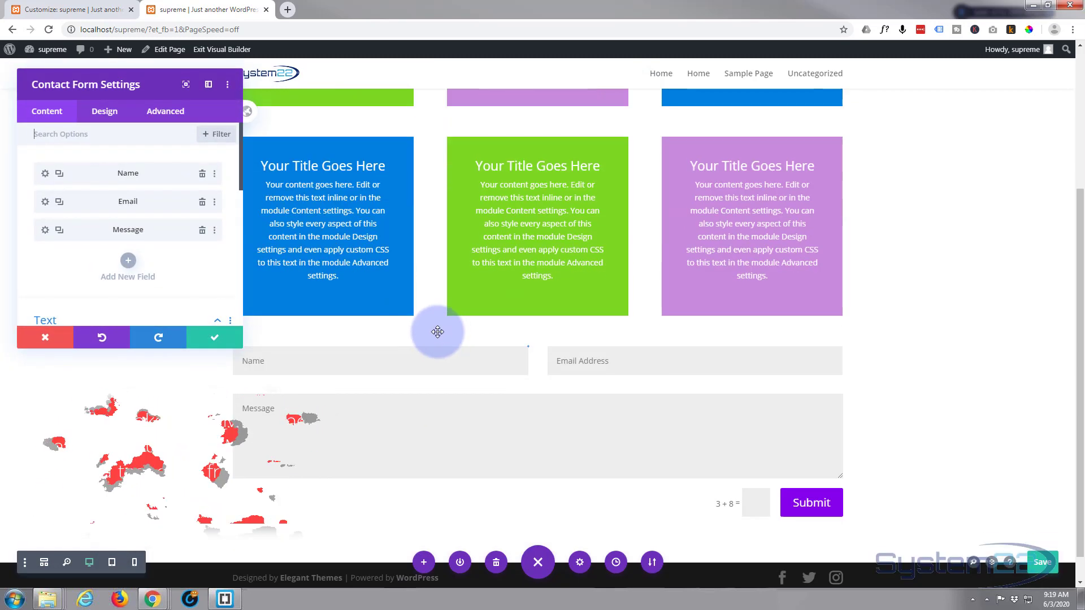
mouse_move(354, 366)
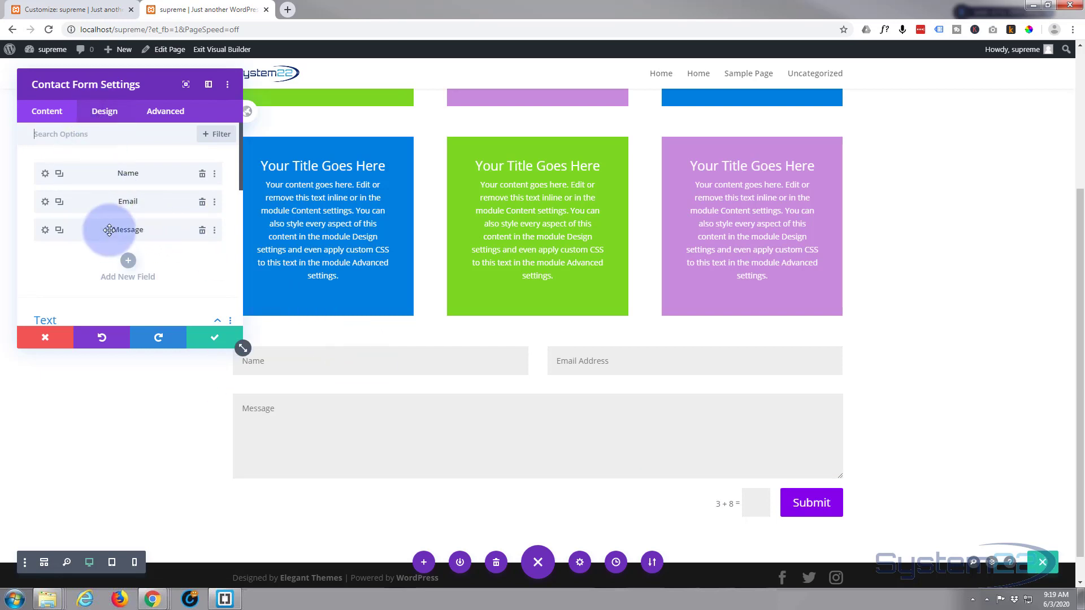
- Set the contact form's title to "Contact Us"
scroll(107, 228, "down", 2)
mouse_move(110, 232)
scroll(109, 232, "down", 1)
left_click(63, 189)
type("C")
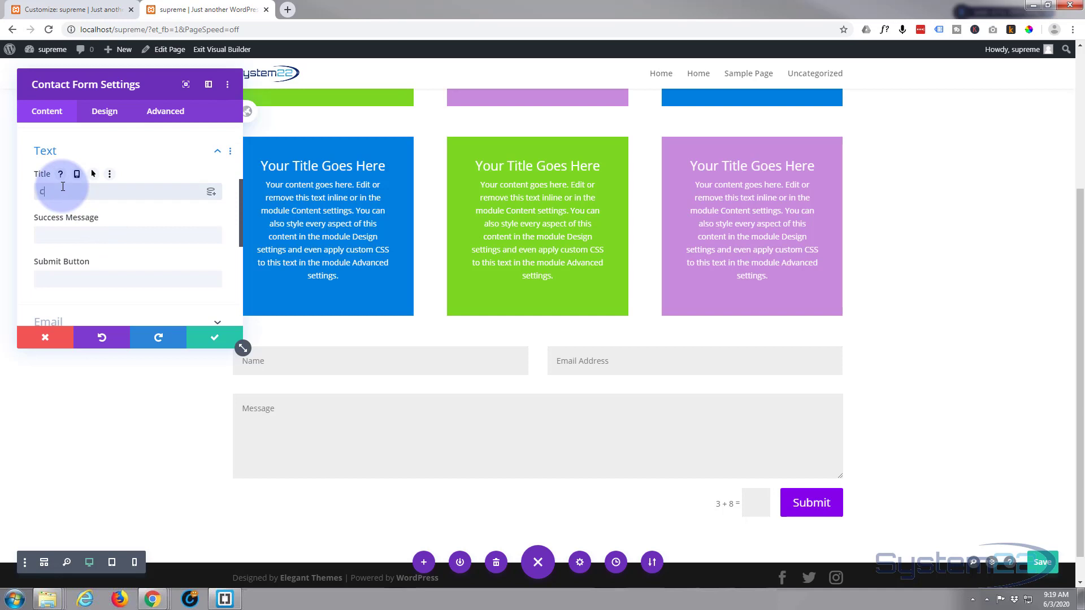
type("ontact Us")
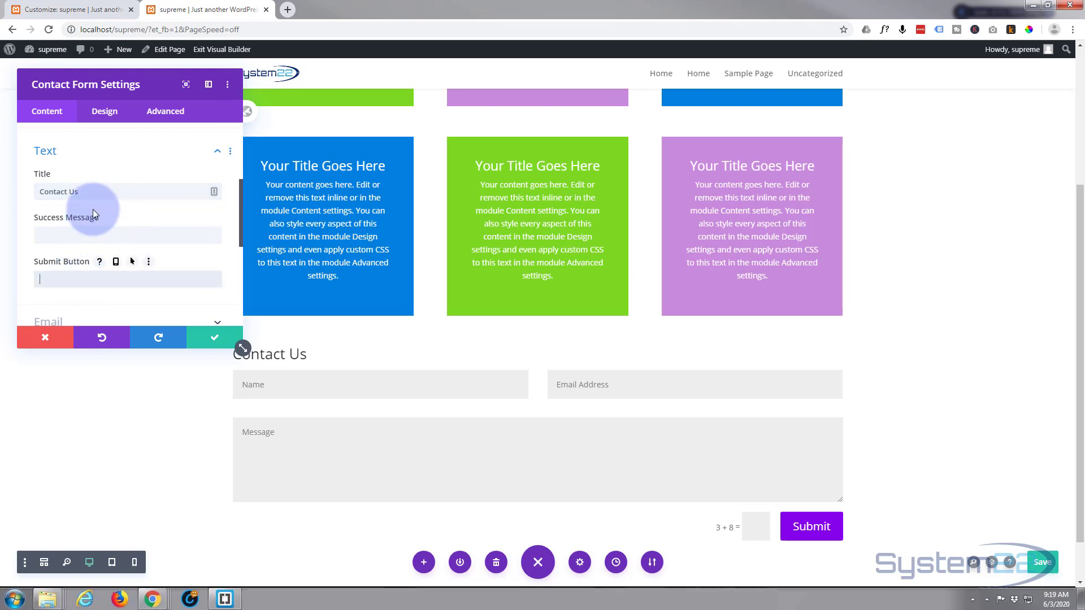
- Set the contact form's submit button text to "Reach Out!" and its success message to "Sent"
type("Rea")
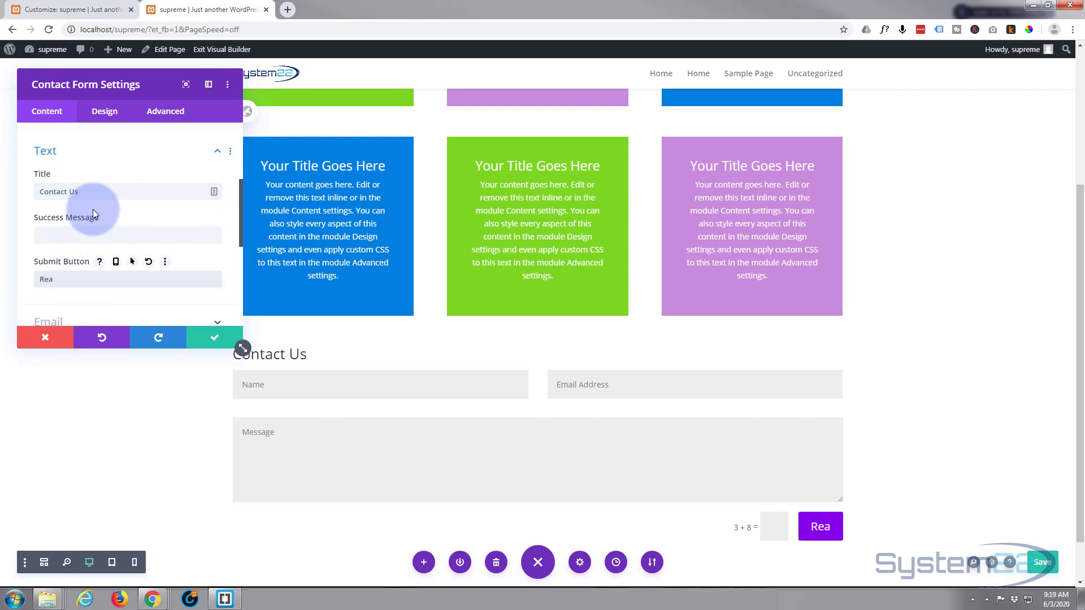
type("ch Out!")
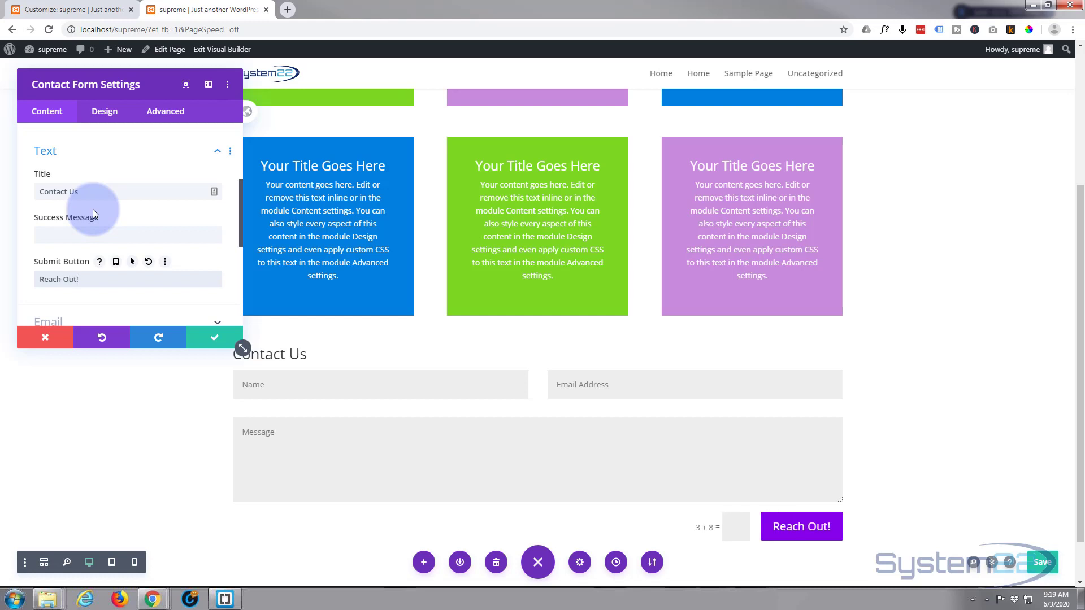
scroll(93, 242, "down", 1)
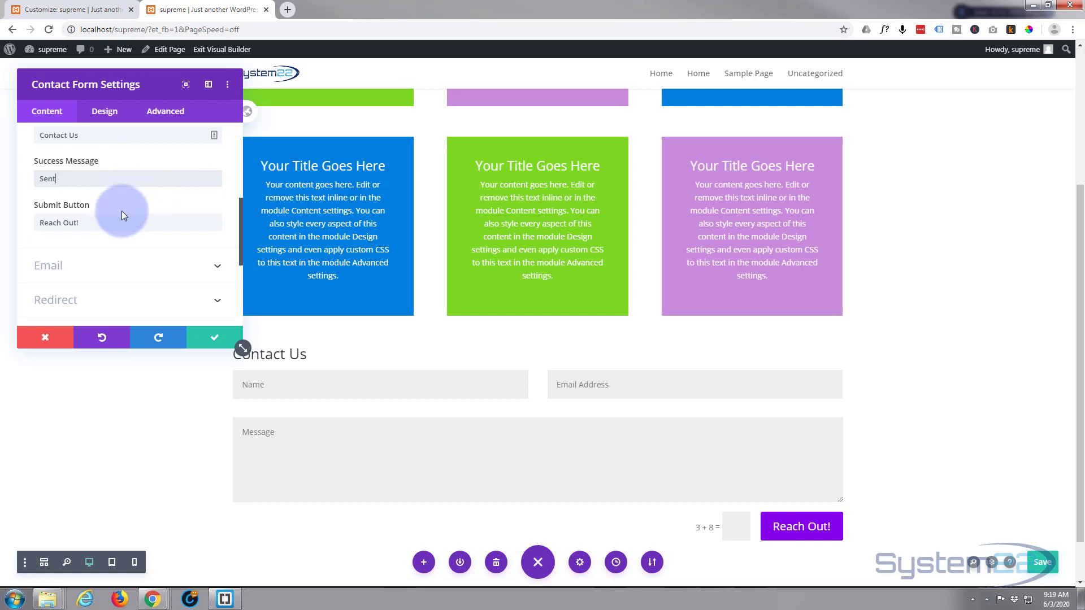
- Enter the recipient's email address in the contact form's email settings
scroll(120, 223, "down", 3)
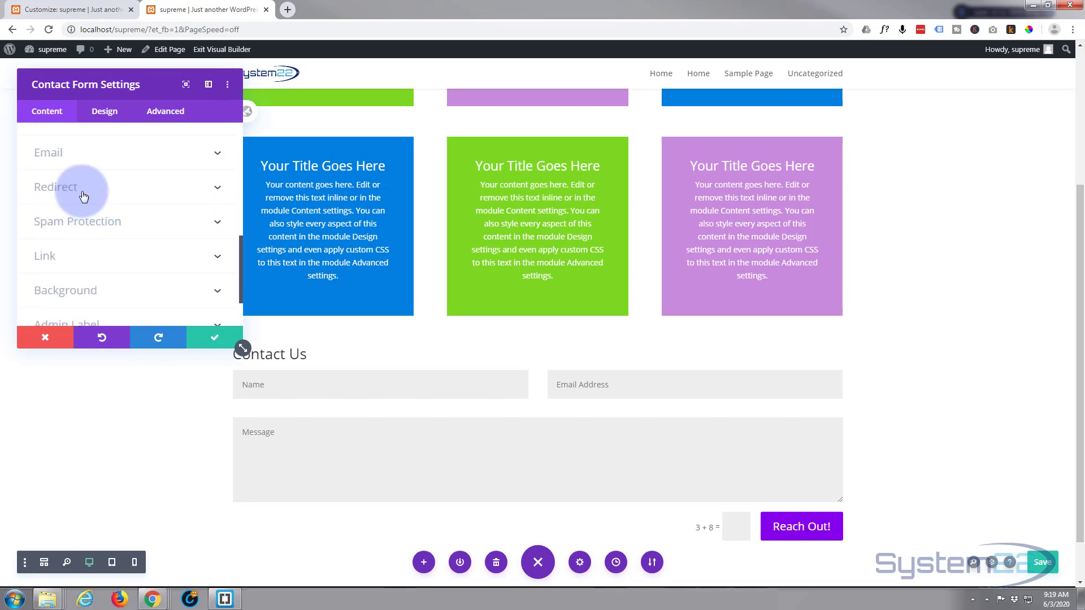
left_click(103, 155)
left_click(56, 176)
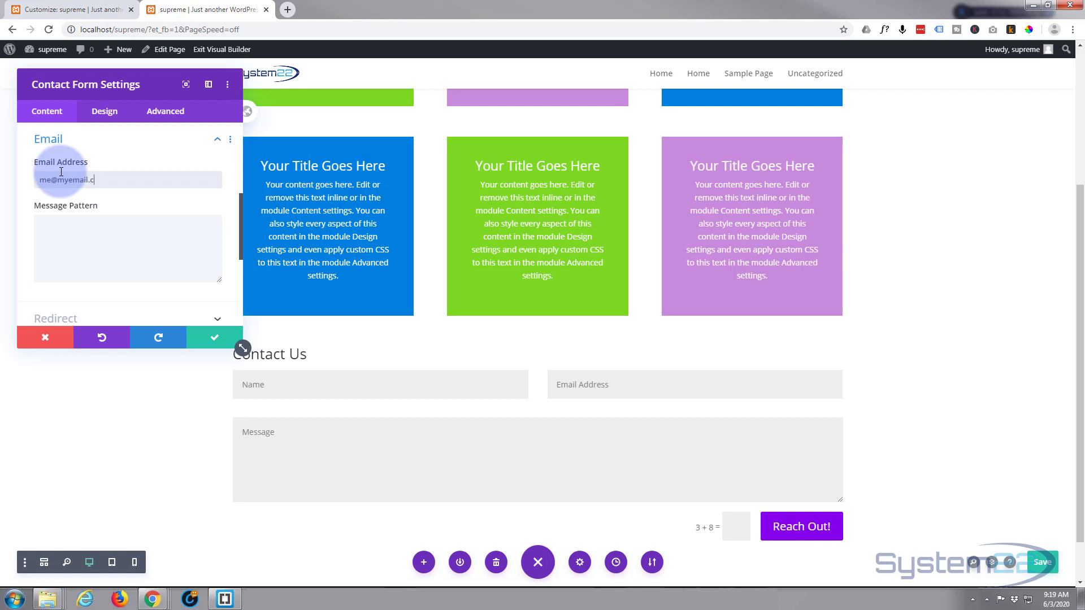
- Give the contact form a muted light blue background colour from the extended colour palette
scroll(126, 198, "down", 2)
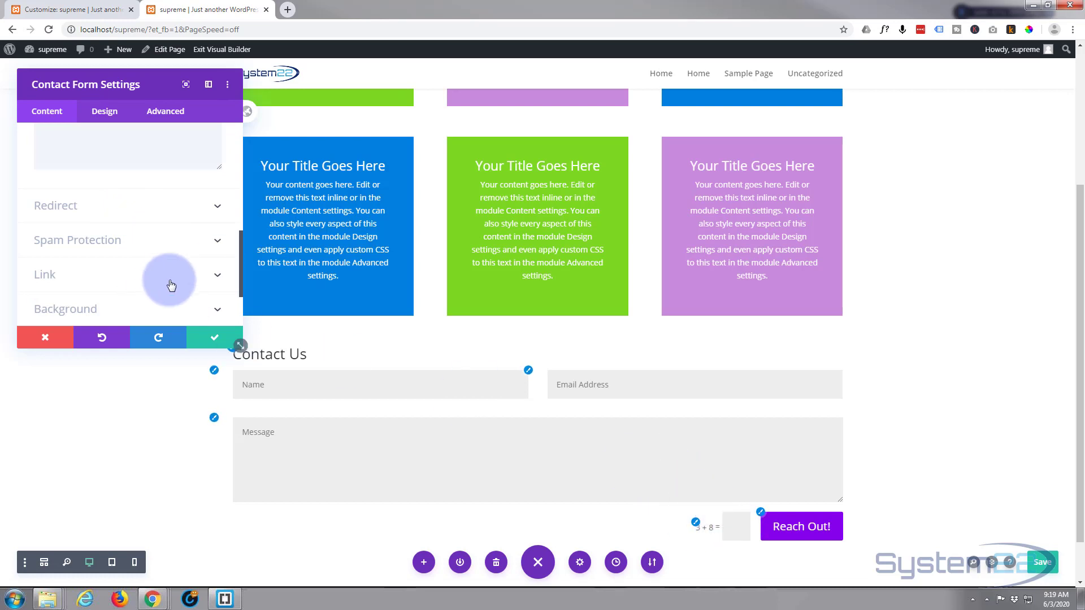
scroll(138, 283, "down", 1)
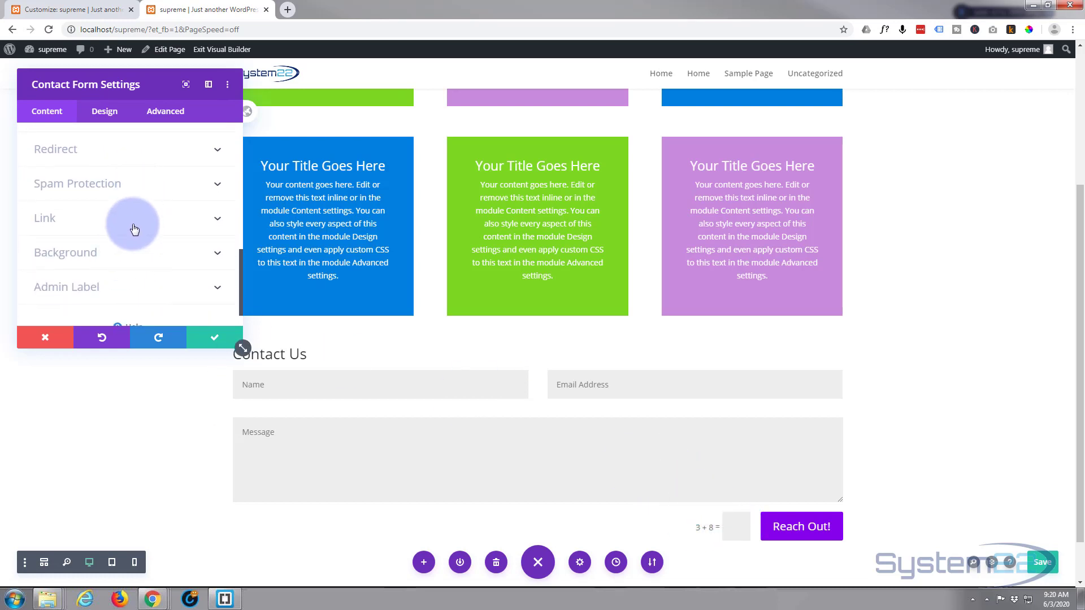
left_click(119, 257)
scroll(105, 257, "down", 1)
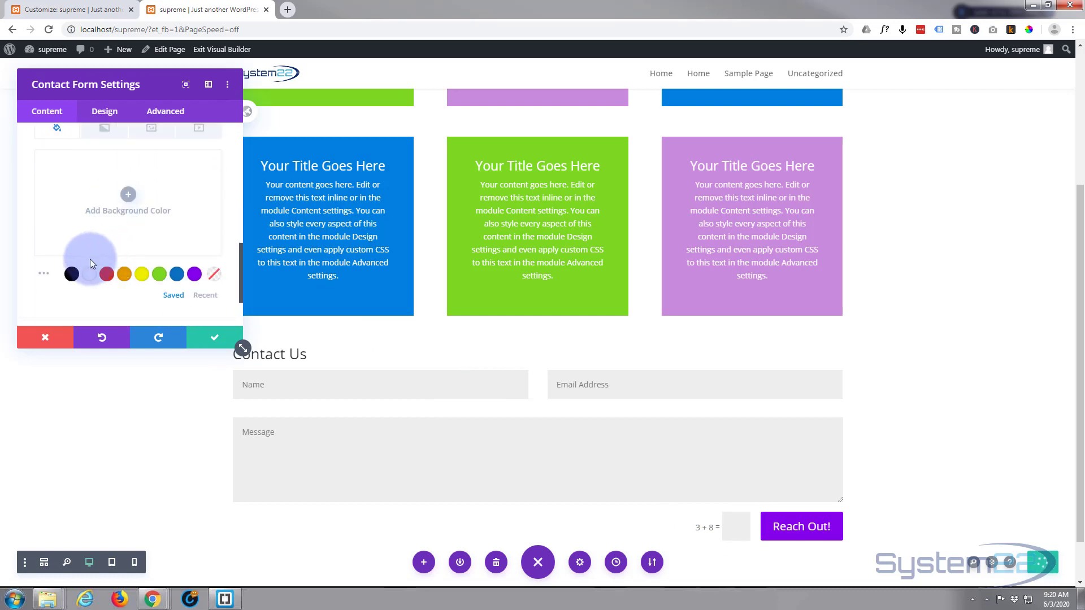
left_click(43, 273)
scroll(62, 252, "down", 1)
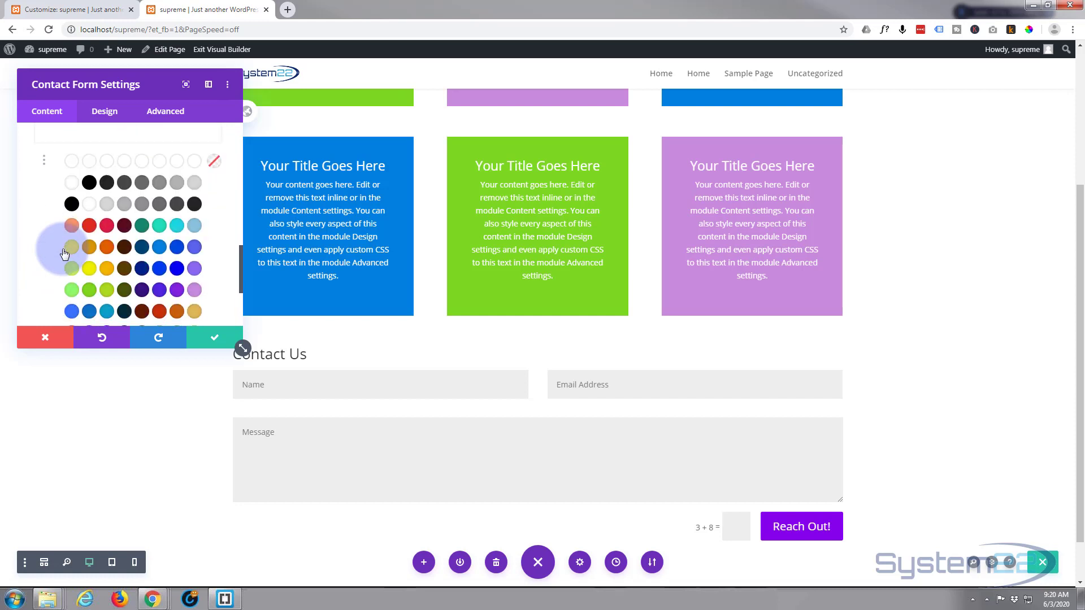
left_click(177, 226)
left_click(43, 198)
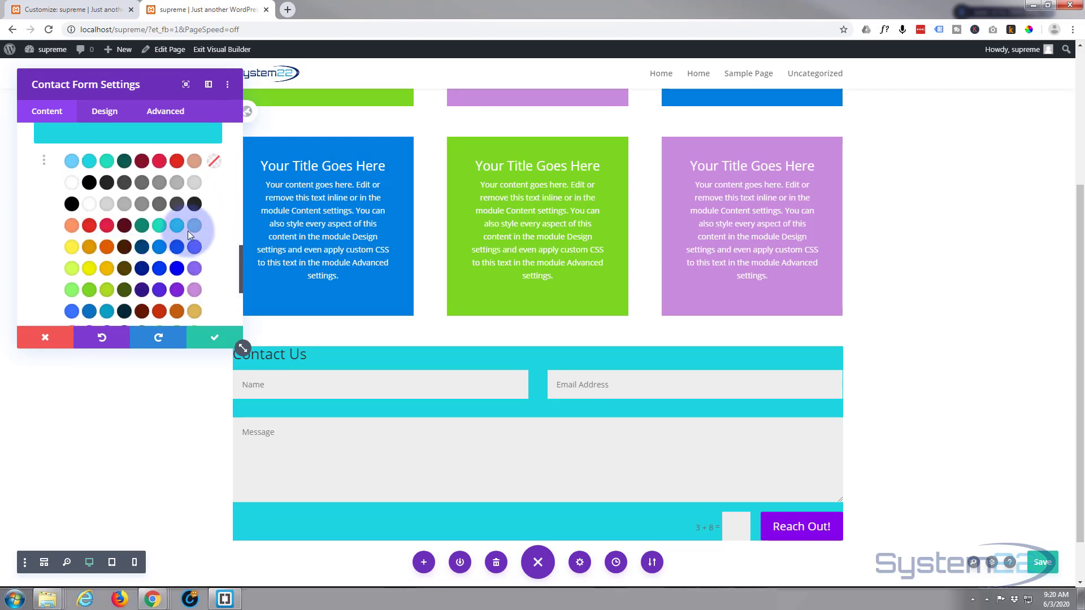
left_click(195, 226)
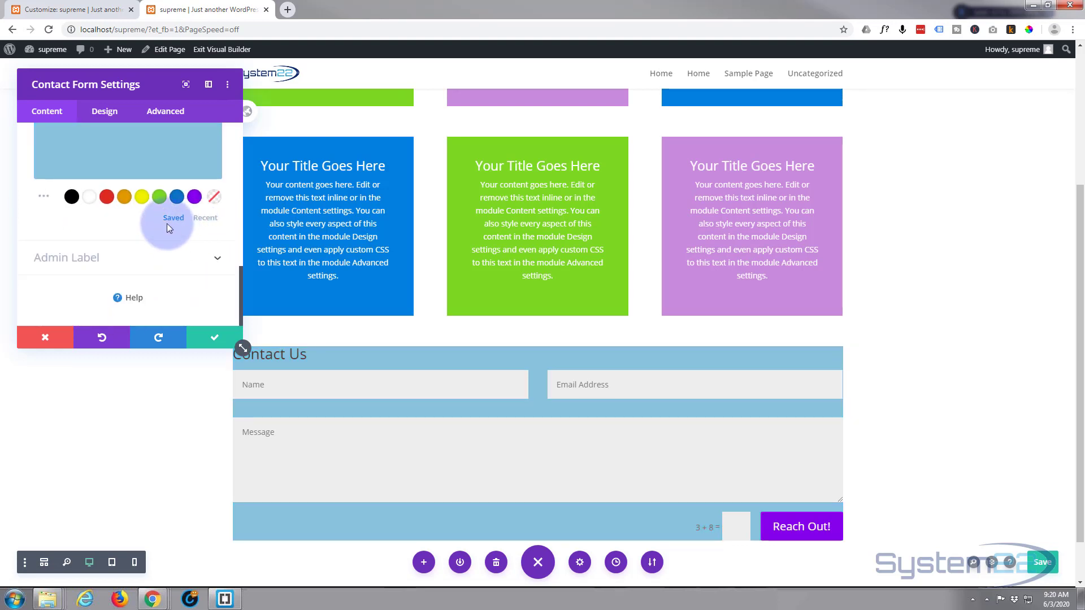
scroll(445, 450, "down", 1)
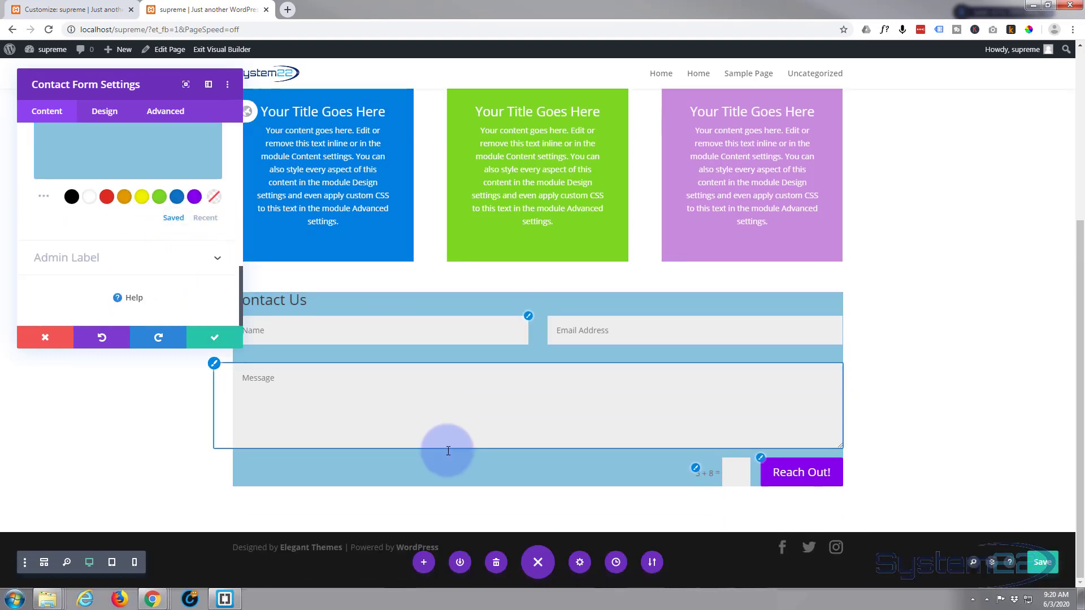
- Set the contact form's padding to 30px on the top, bottom, left and right
left_click(111, 116)
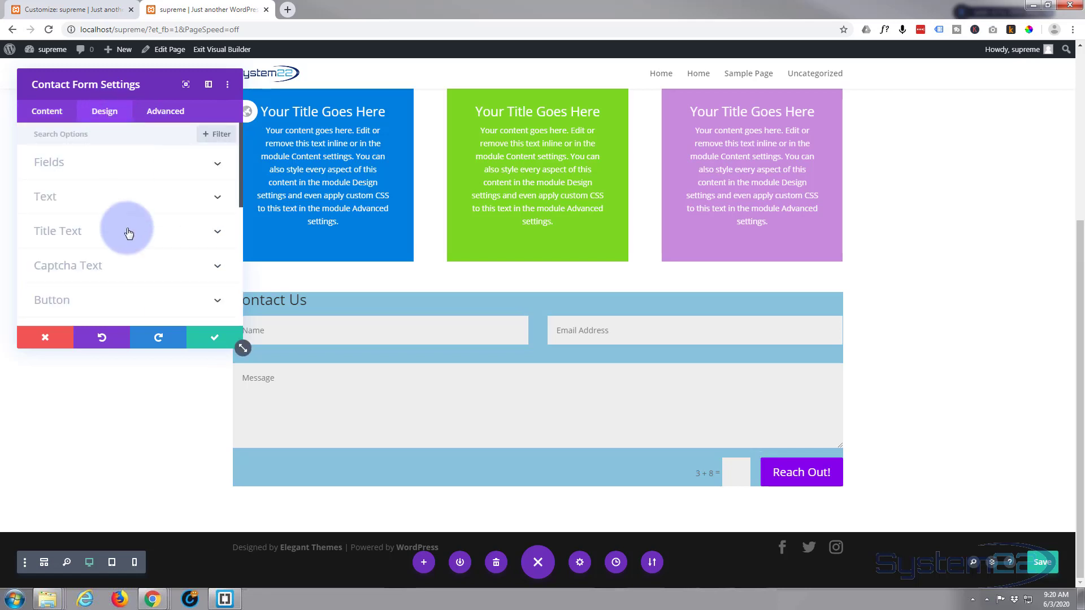
scroll(126, 228, "down", 3)
scroll(126, 225, "down", 1)
left_click(126, 206)
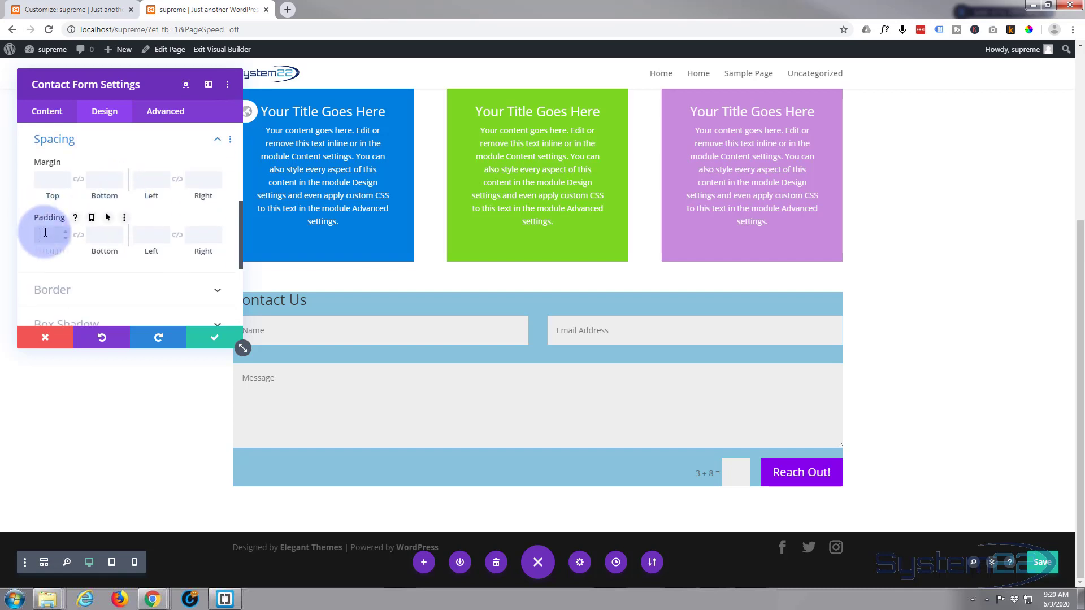
type("0")
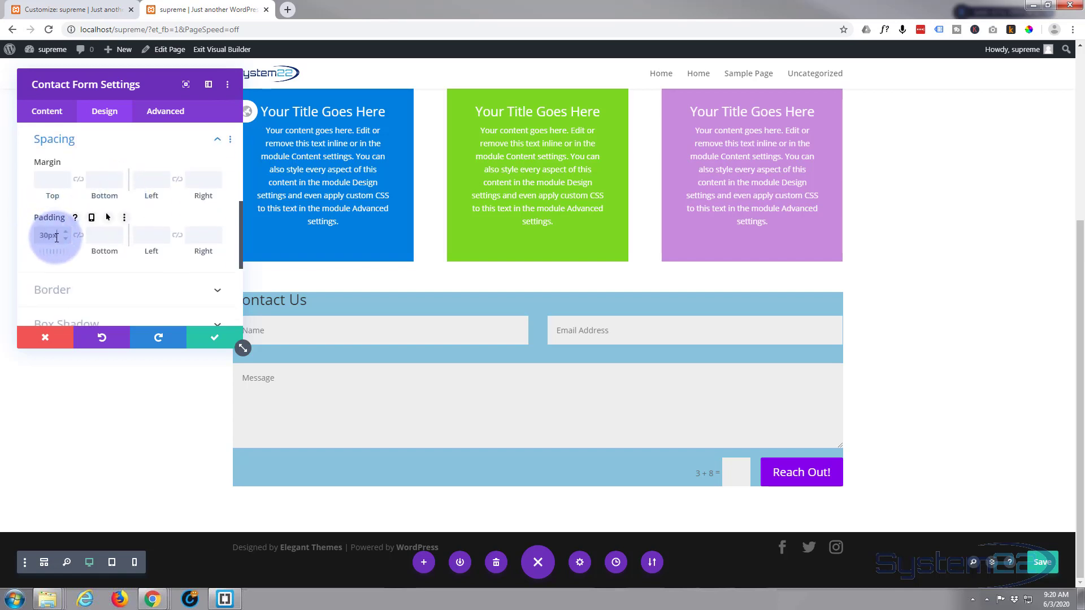
left_click(79, 236)
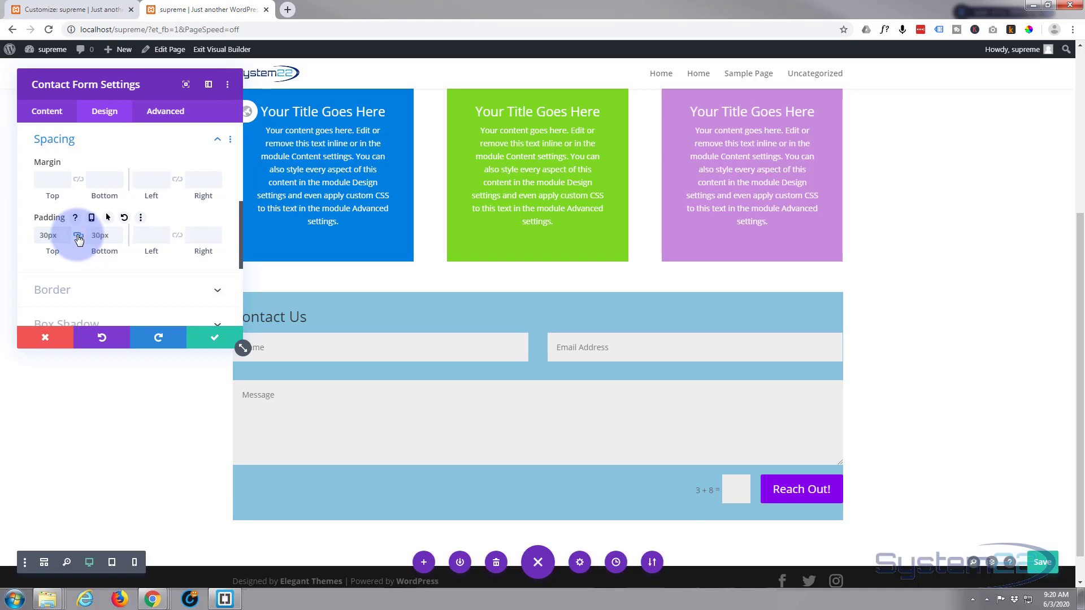
left_click(145, 236)
type("30")
left_click(176, 235)
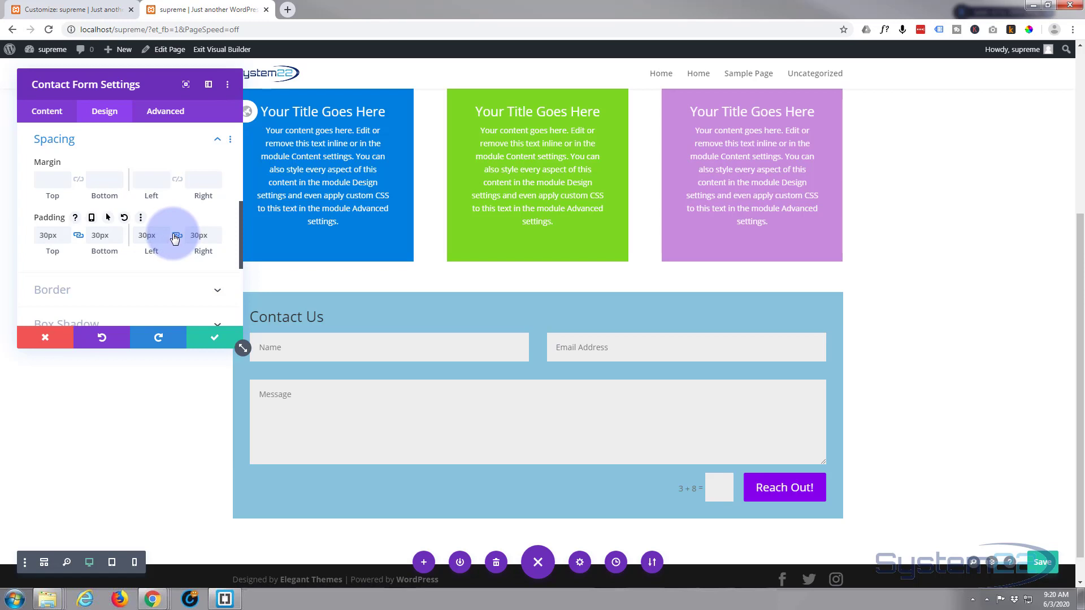
- Set the contact form title's font weight to Semi Bold, centre the title text, and save the module settings
scroll(173, 241, "down", 1)
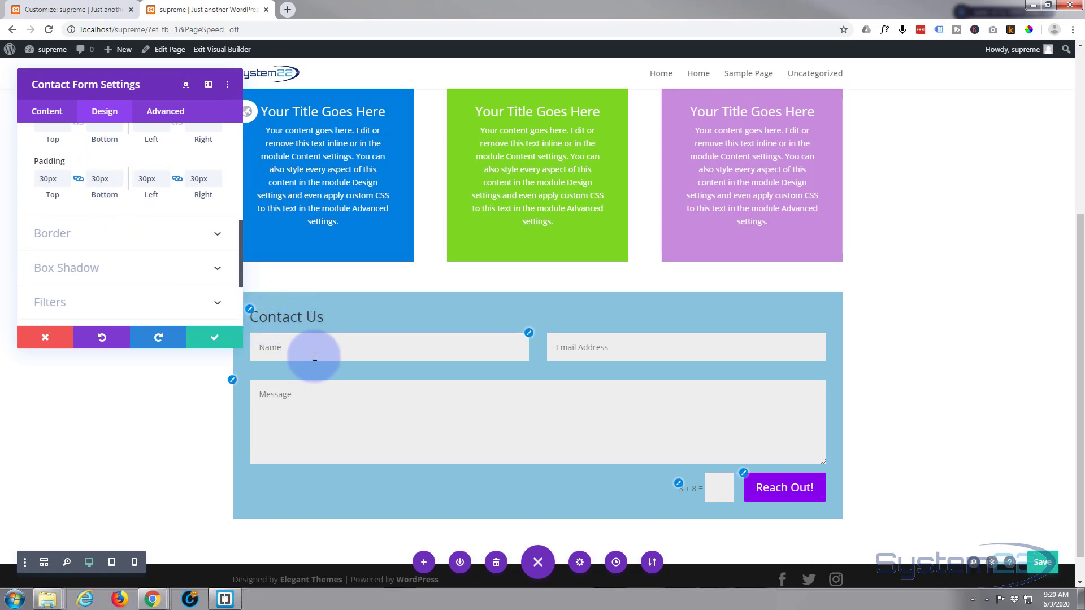
left_click(251, 314)
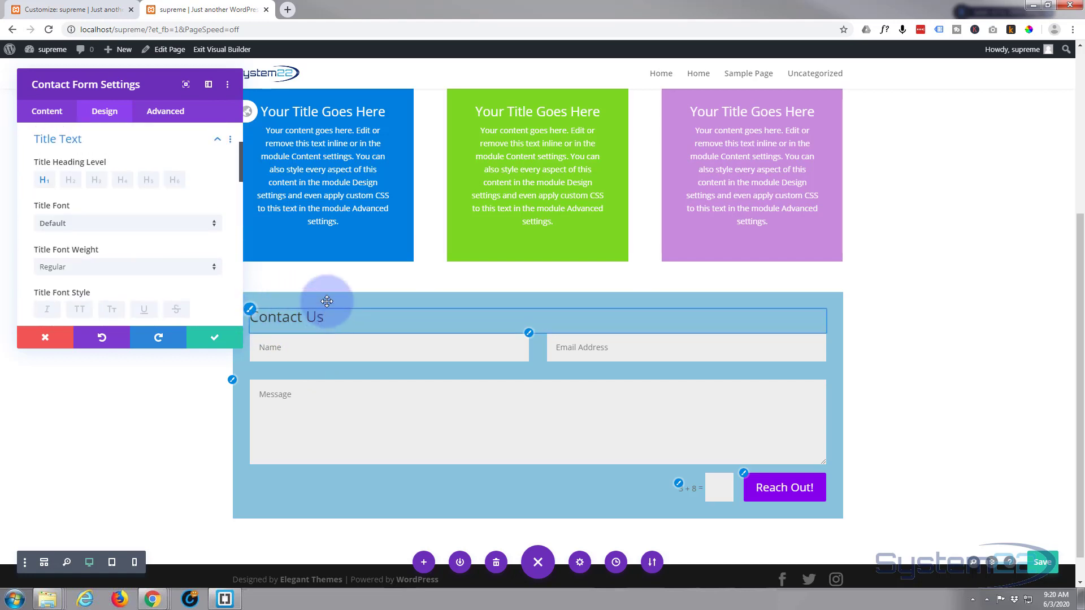
scroll(118, 212, "down", 3)
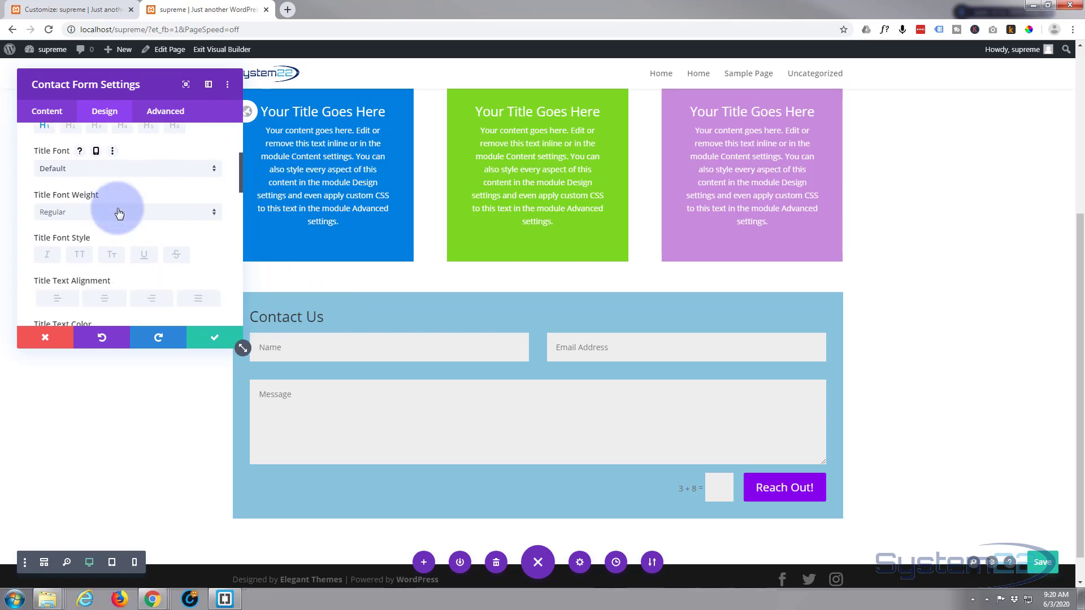
scroll(119, 213, "up", 1)
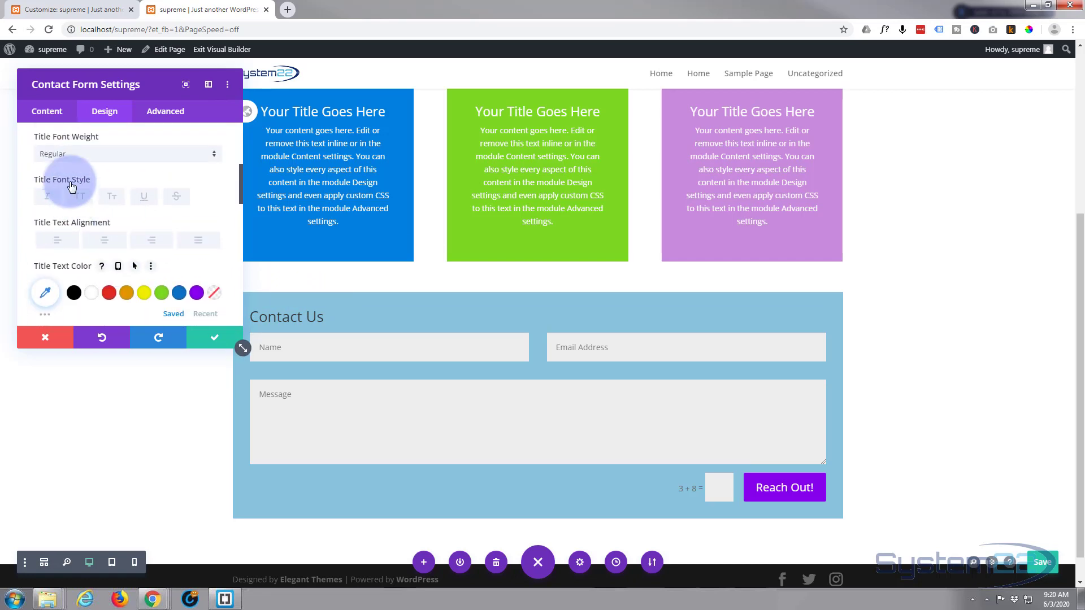
left_click(110, 153)
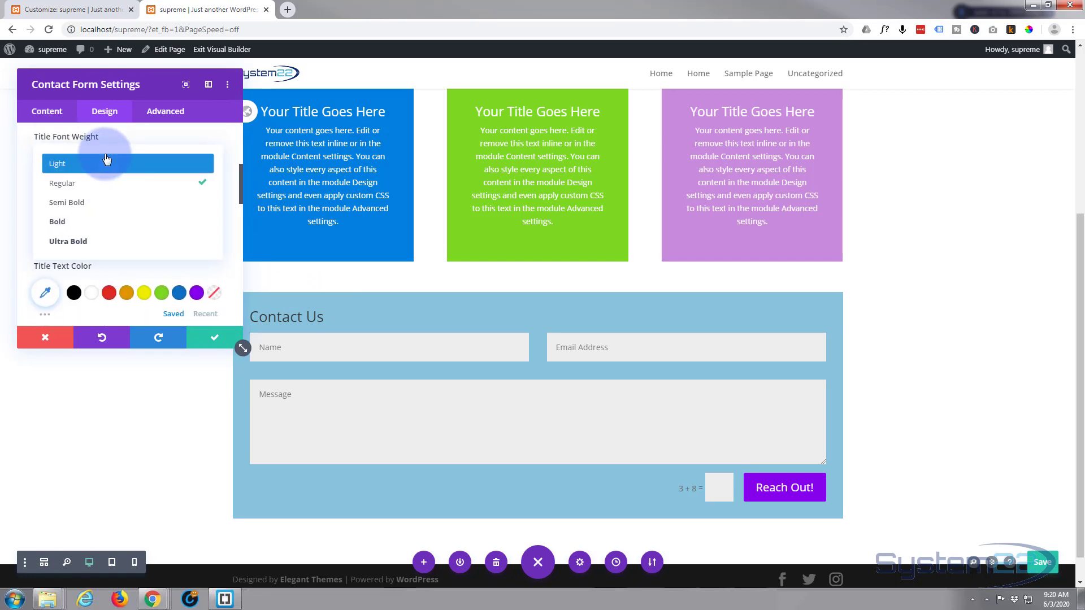
left_click(95, 208)
left_click(108, 241)
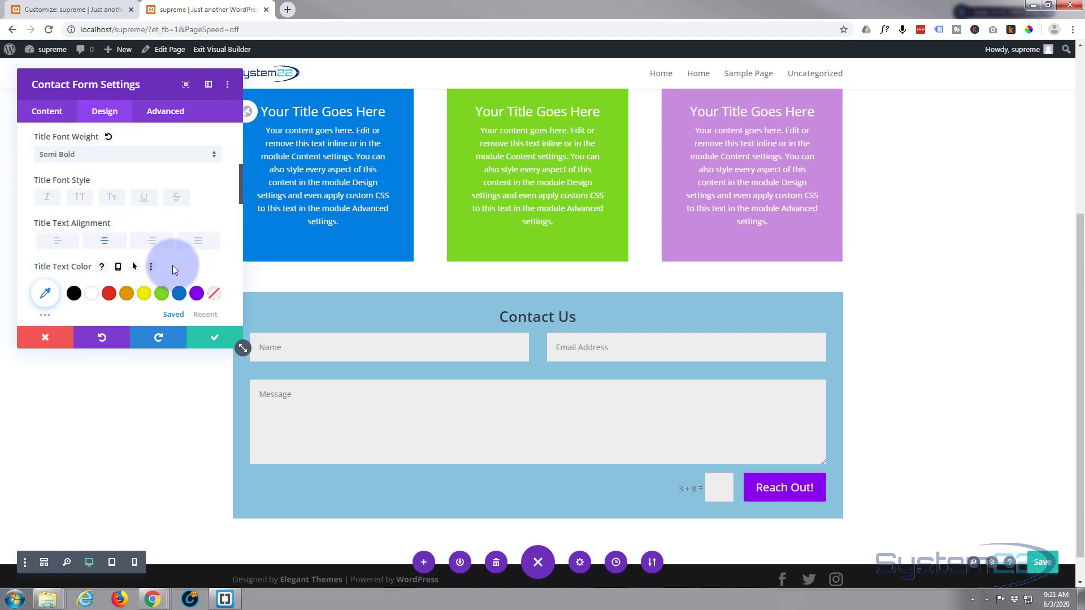
left_click(214, 342)
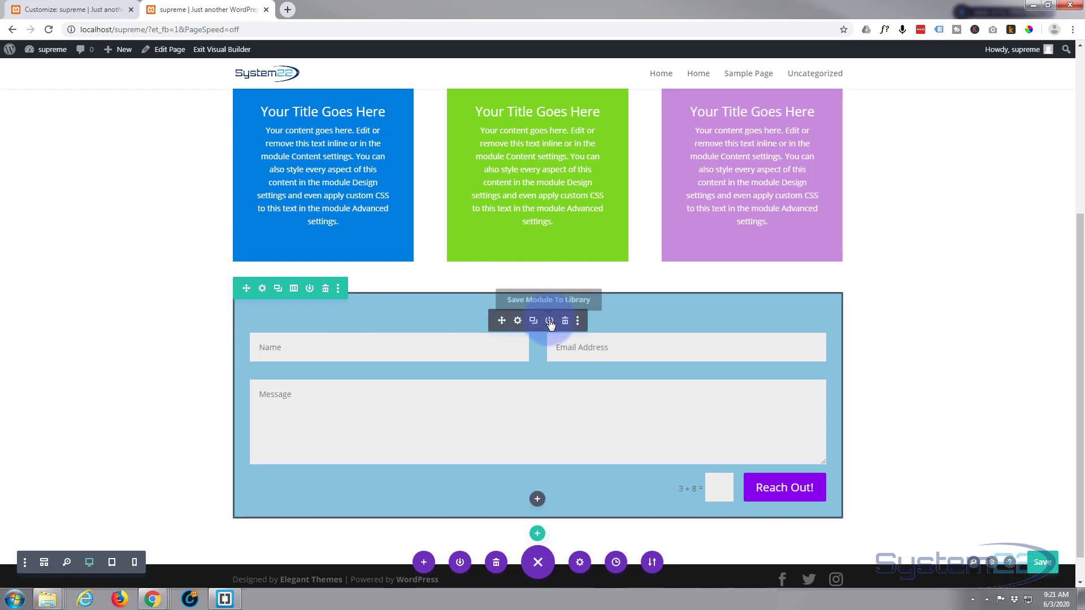
- Save the contact form module to the Divi Library with the layout name "contact popup"
left_click(549, 321)
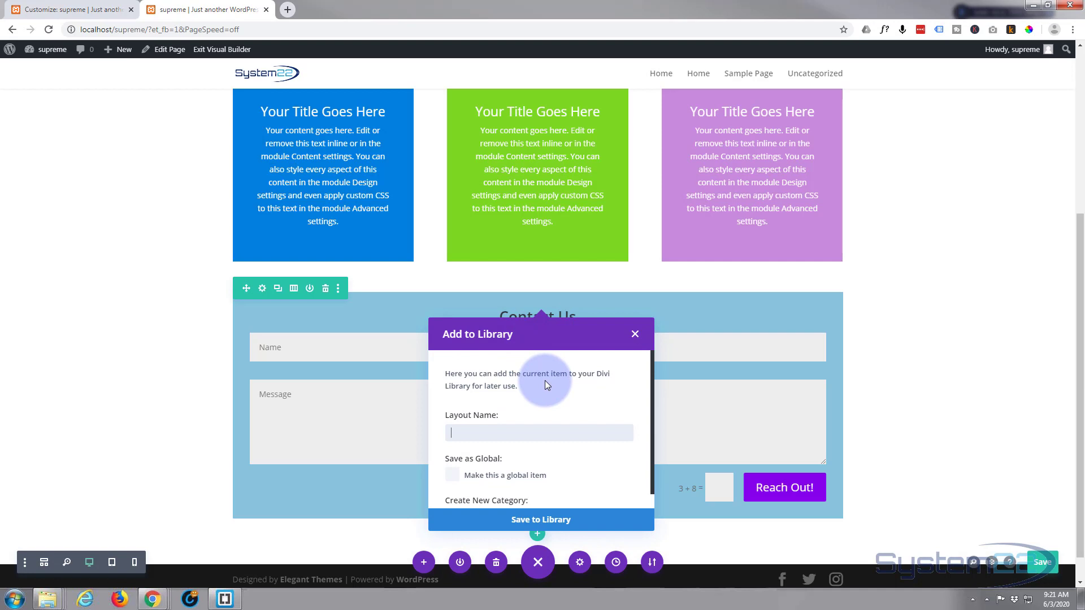
type("contact popup")
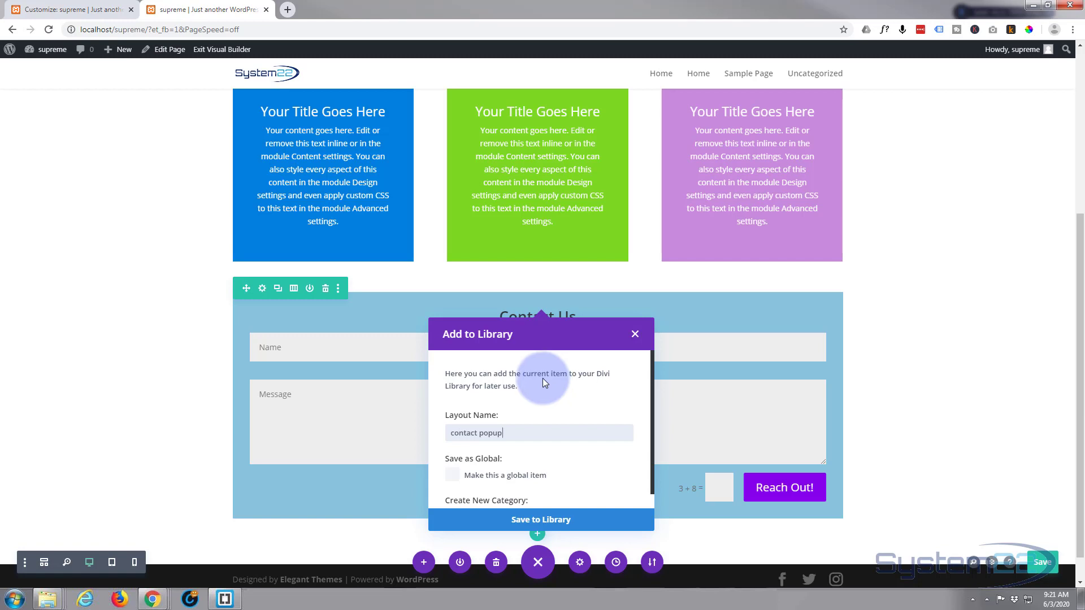
left_click(551, 521)
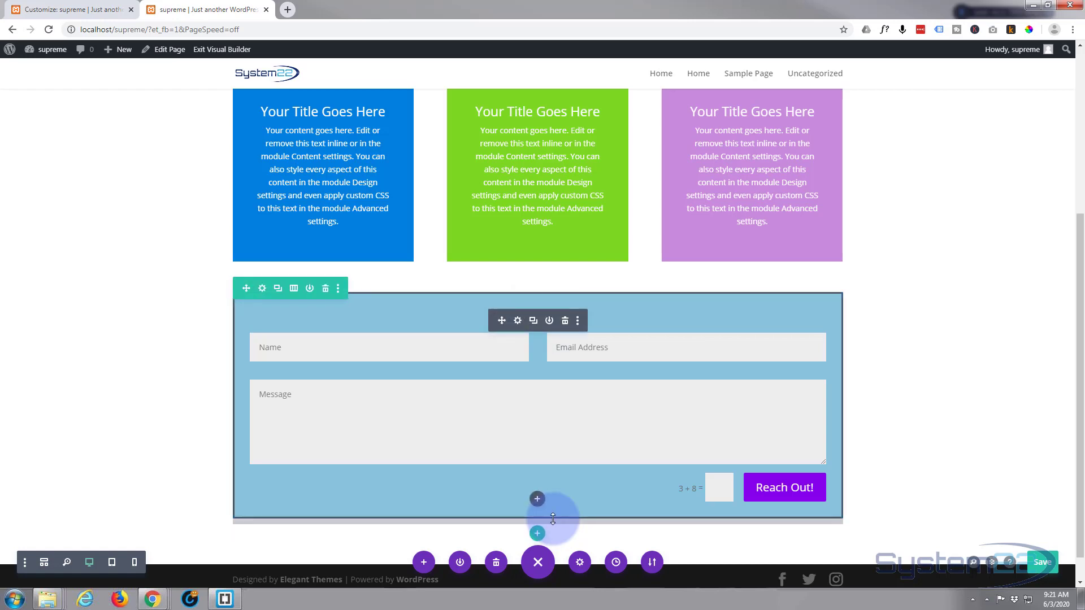
- Delete the row containing the contact form from the page
left_click(325, 290)
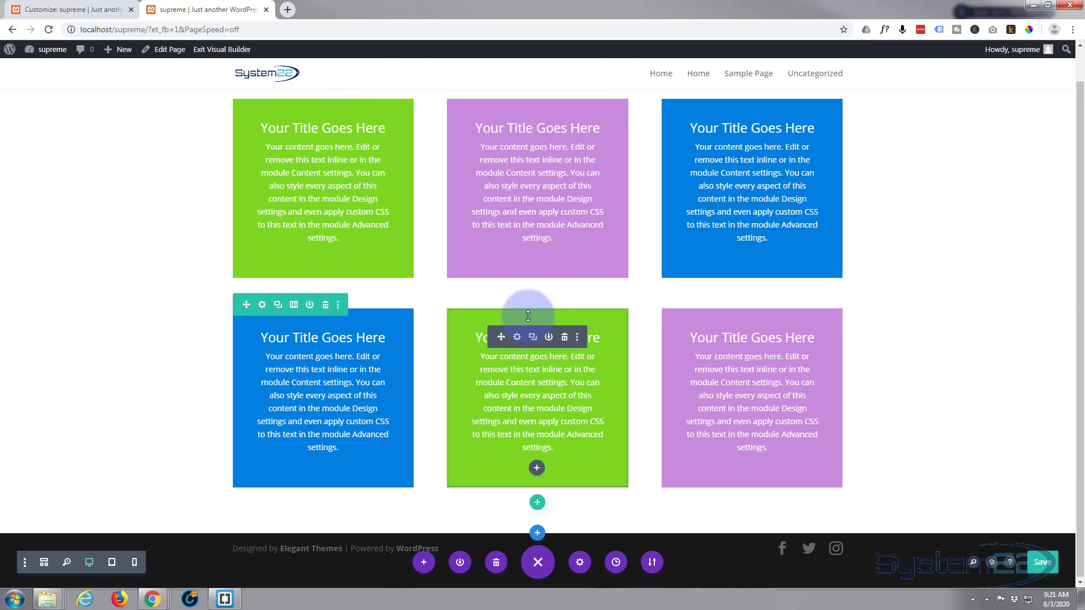
scroll(535, 308, "up", 1)
scroll(534, 308, "down", 1)
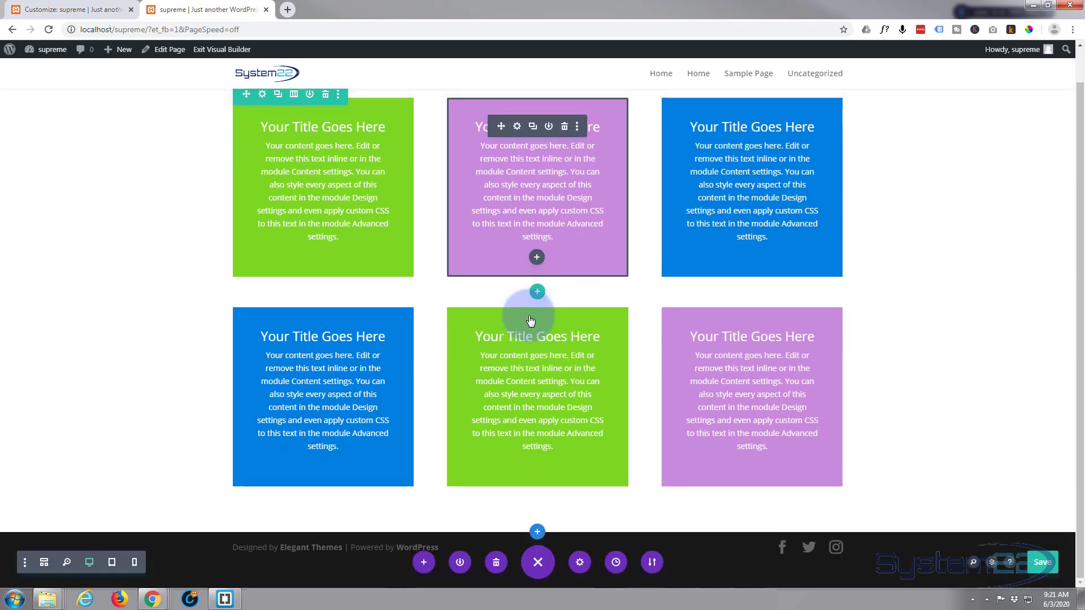
scroll(536, 302, "up", 1)
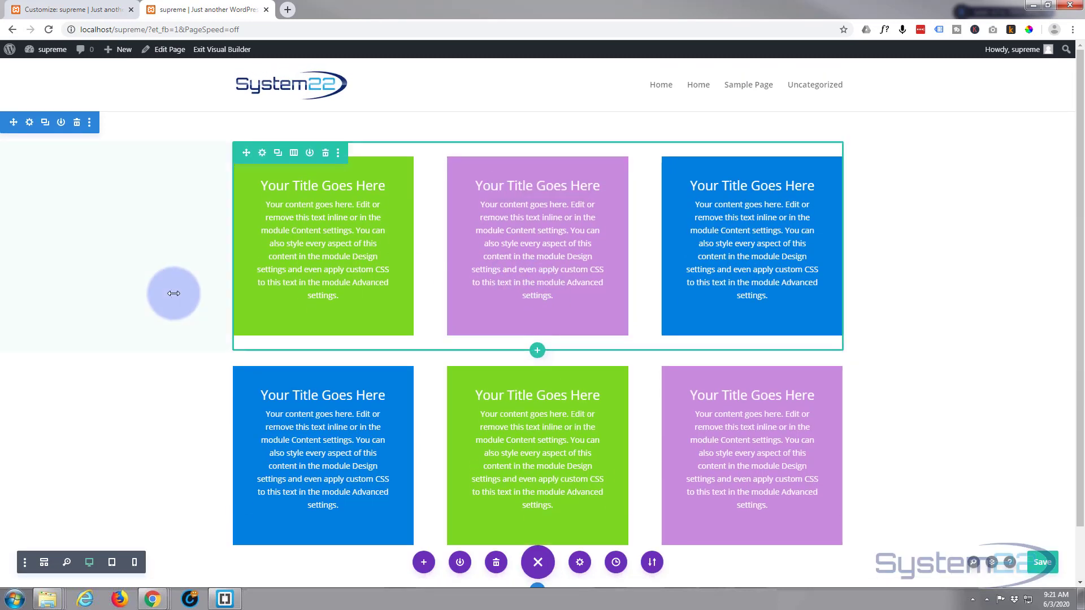
- Close the theme customizer and open the Divi Supreme Pro settings to check the Enable Divi Popup extension
left_click(44, 9)
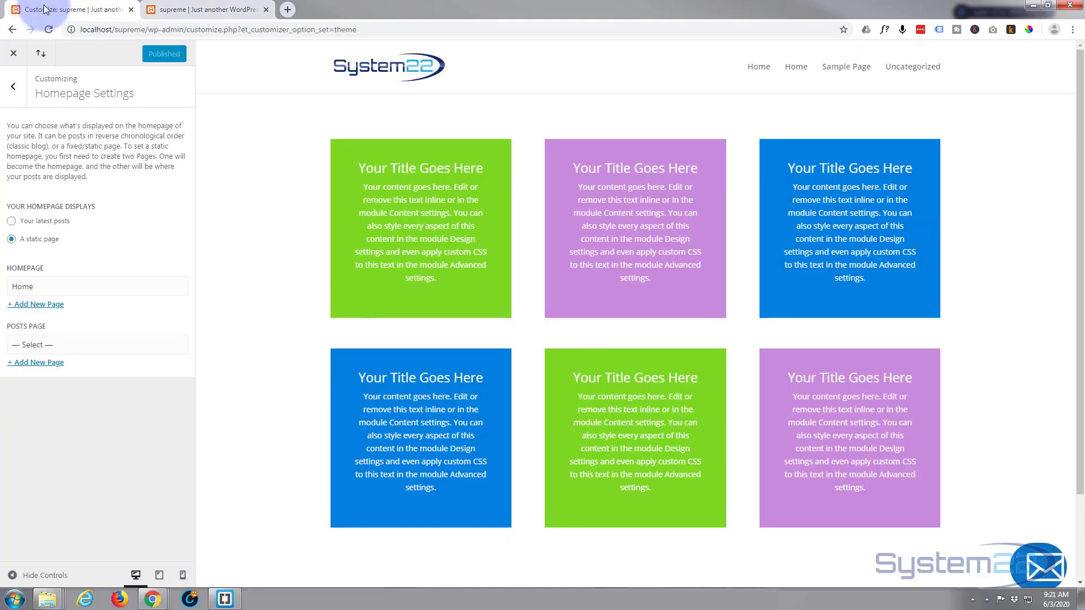
left_click(14, 53)
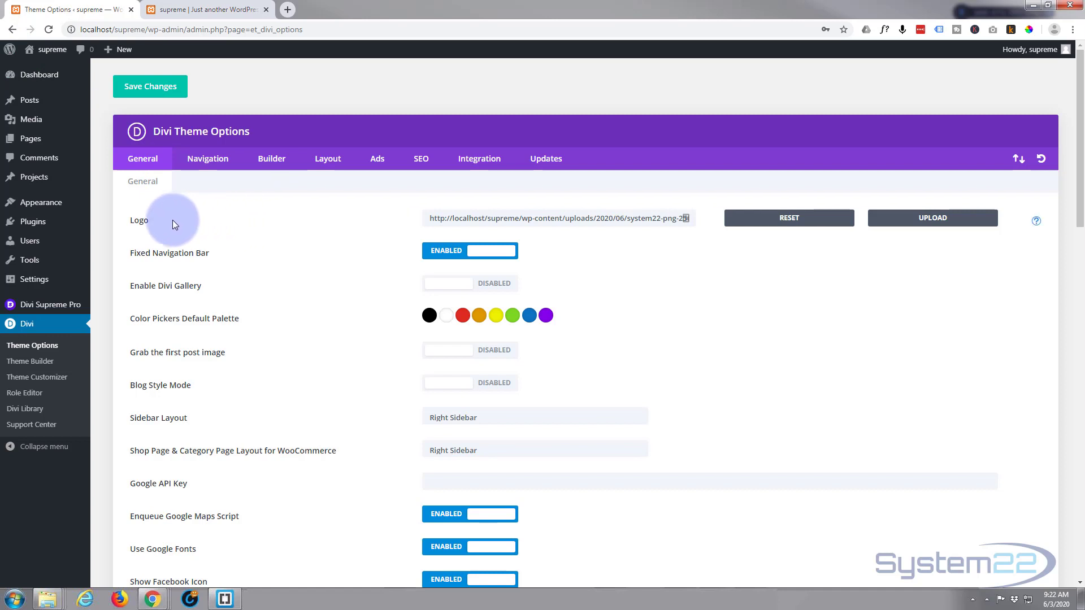
mouse_move(42, 307)
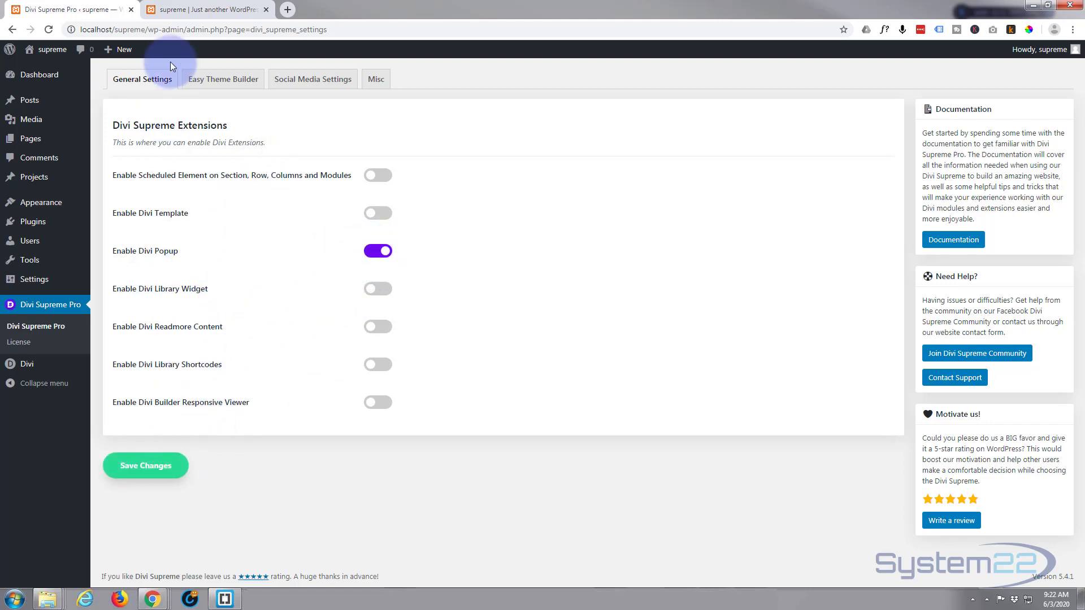
- Return to the page being edited and insert a Blurb module beneath the purple box in the second row
left_click(199, 11)
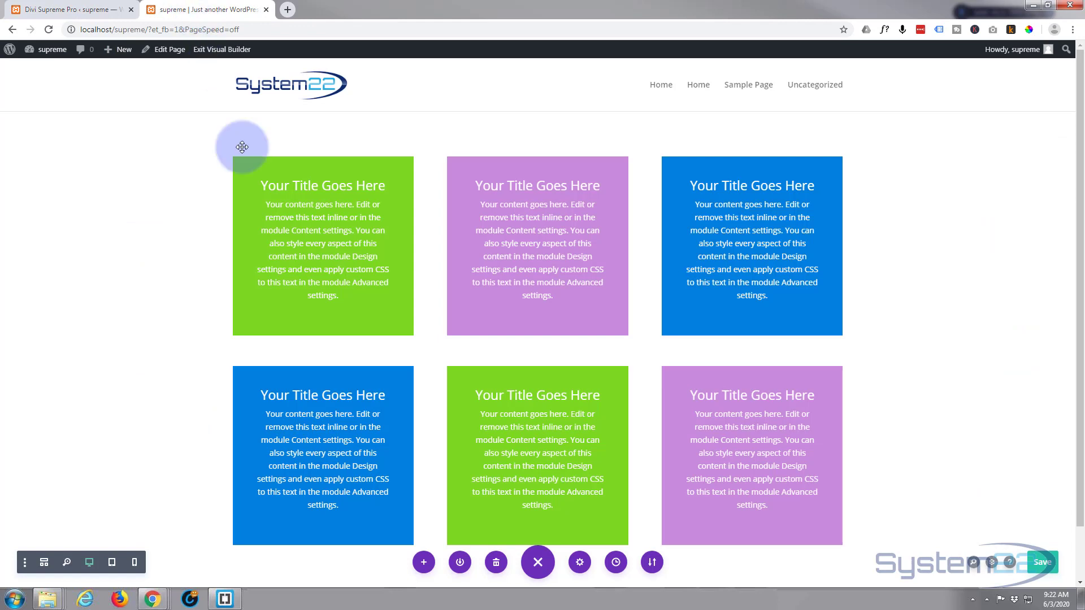
scroll(343, 285, "down", 1)
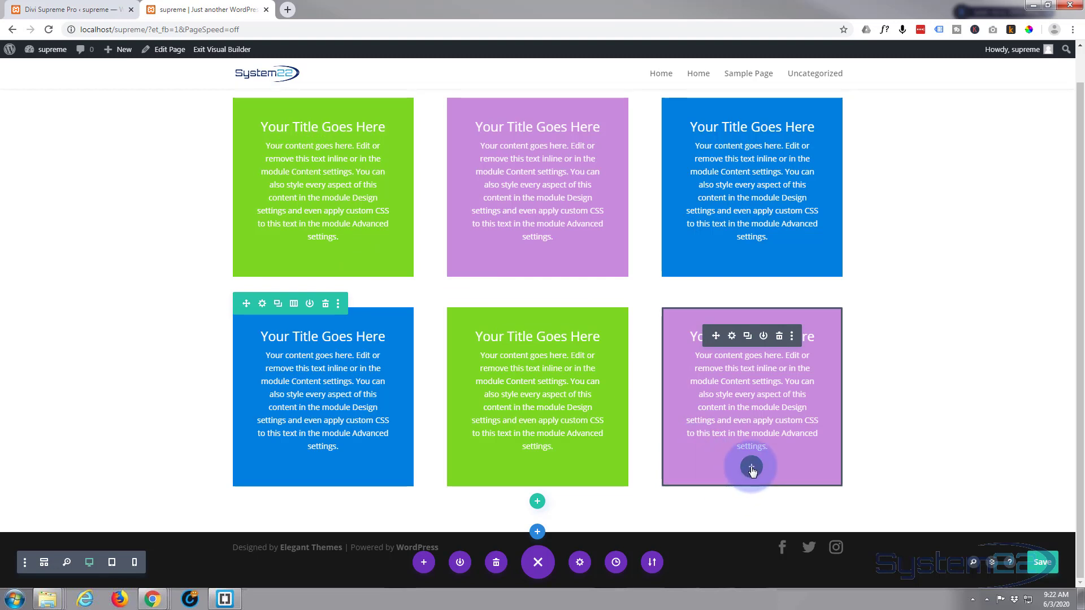
left_click(751, 468)
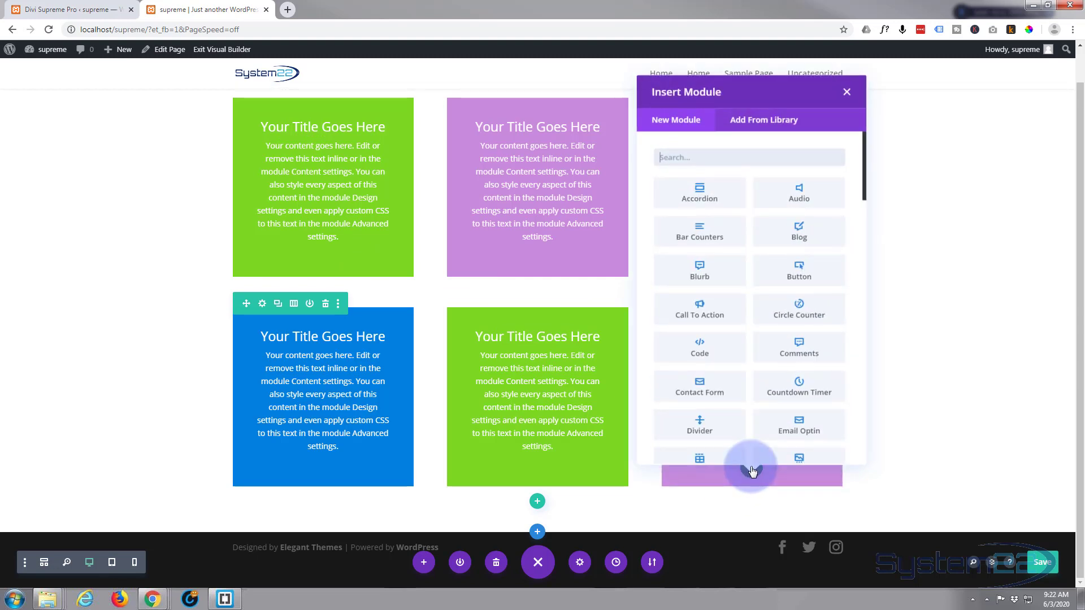
left_click(719, 265)
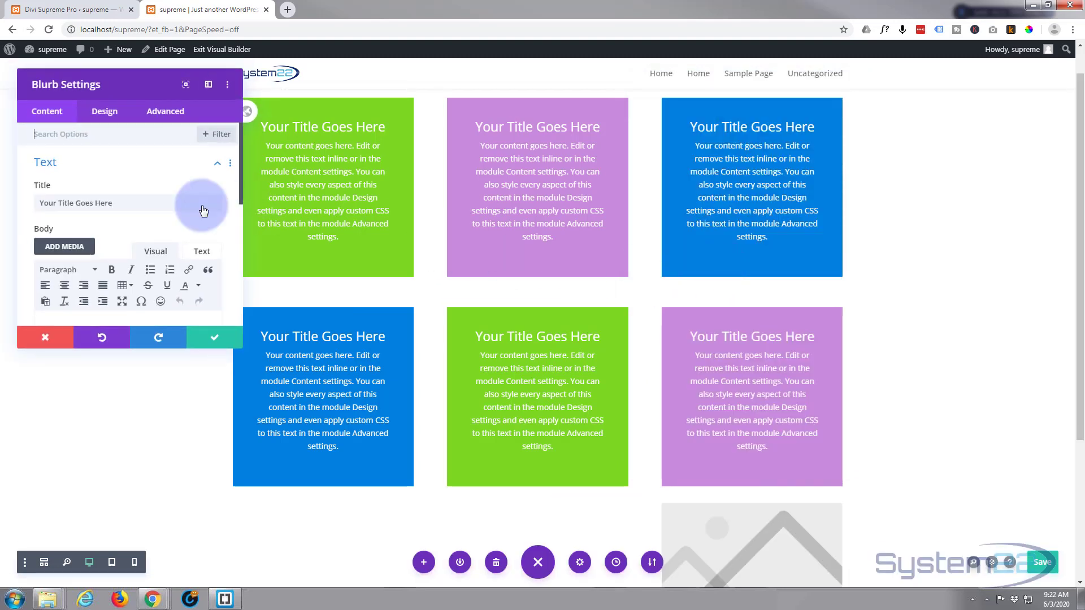
- Set the new blurb's title to "Contact Us" and delete its placeholder body text
left_click_drag(121, 203, 1, 202)
type("Contact Us")
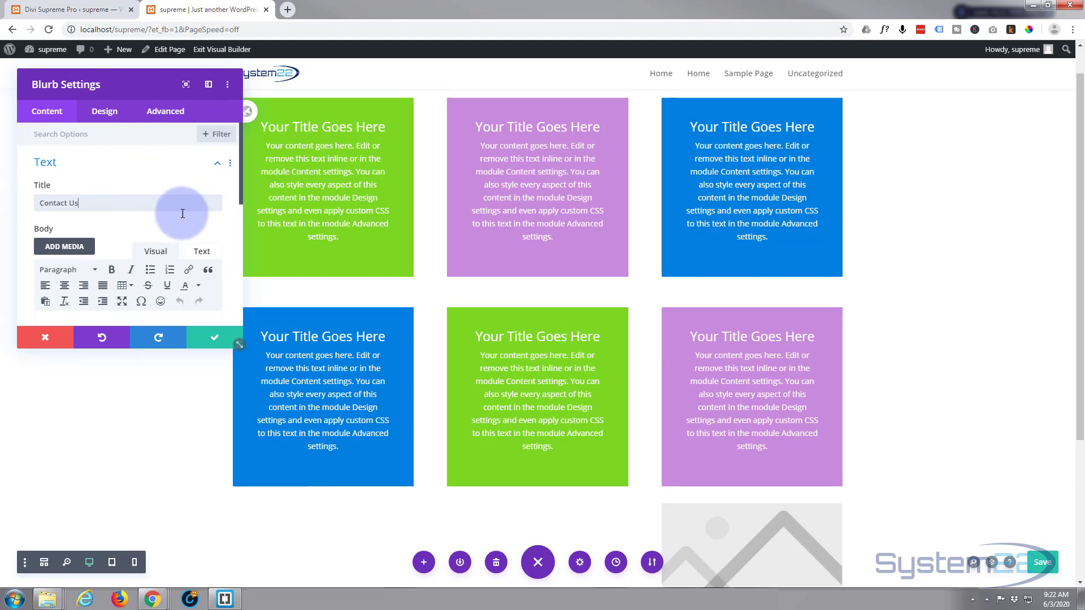
scroll(187, 209, "down", 2)
left_click_drag(42, 218, 204, 291)
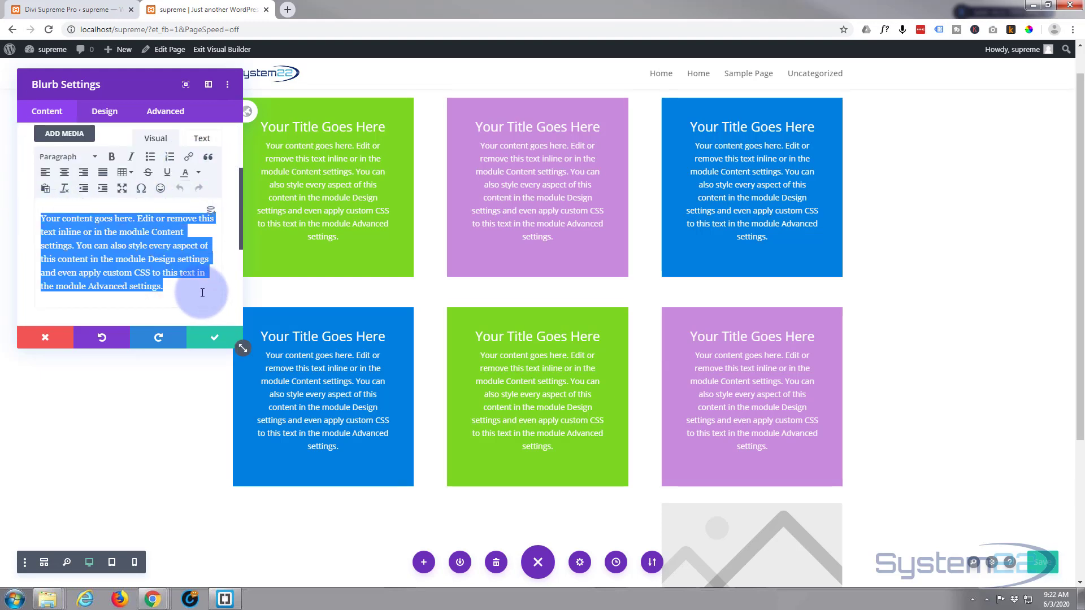
key("BackSpace")
- Switch the blurb from an image to an icon and choose the outlined envelope icon
scroll(137, 260, "down", 3)
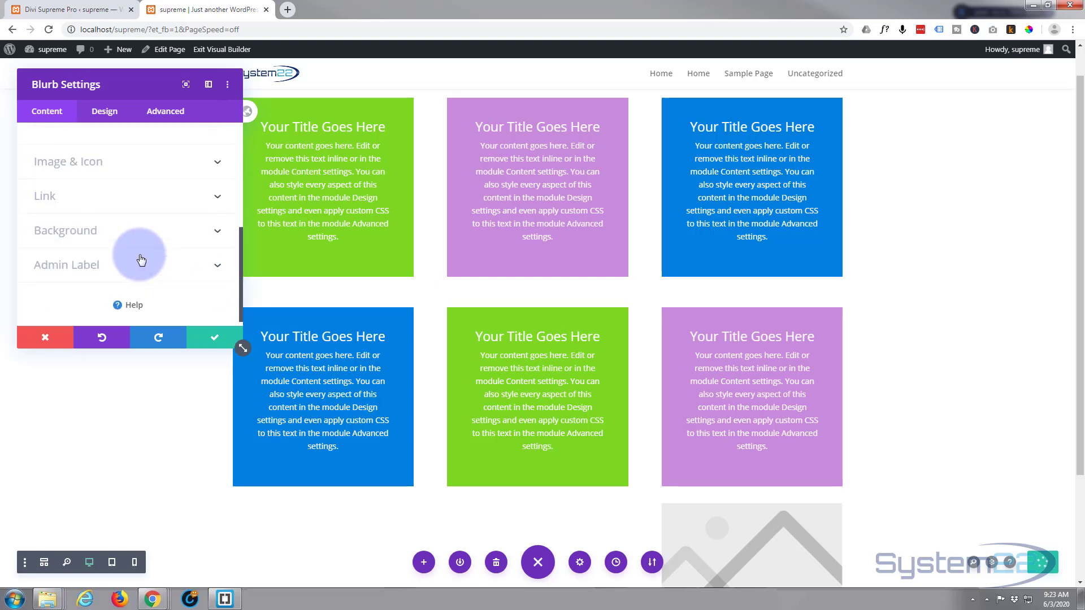
left_click(117, 168)
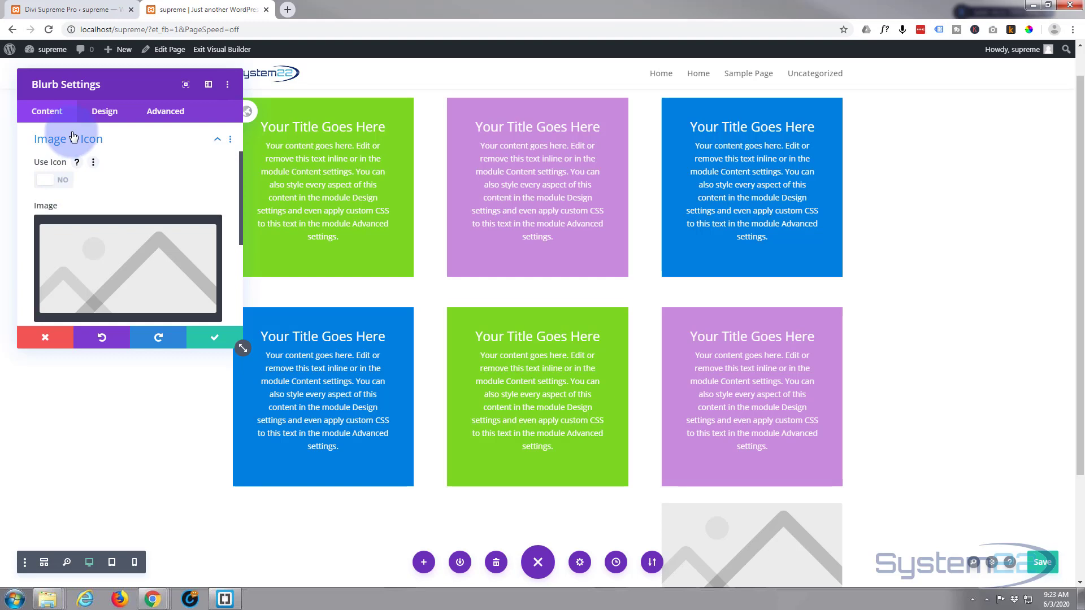
left_click(62, 181)
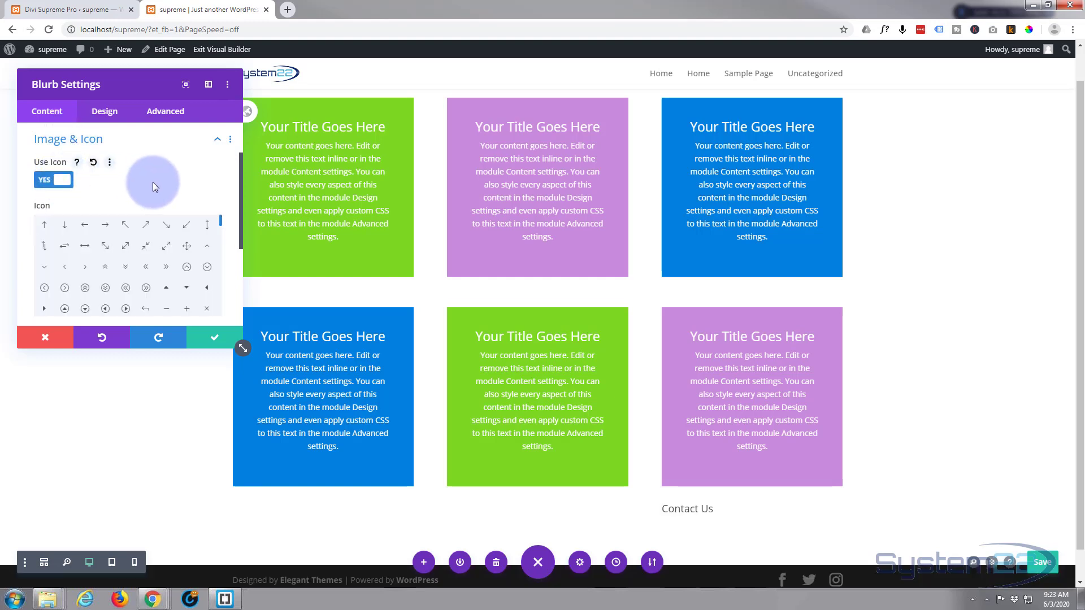
scroll(154, 182, "down", 1)
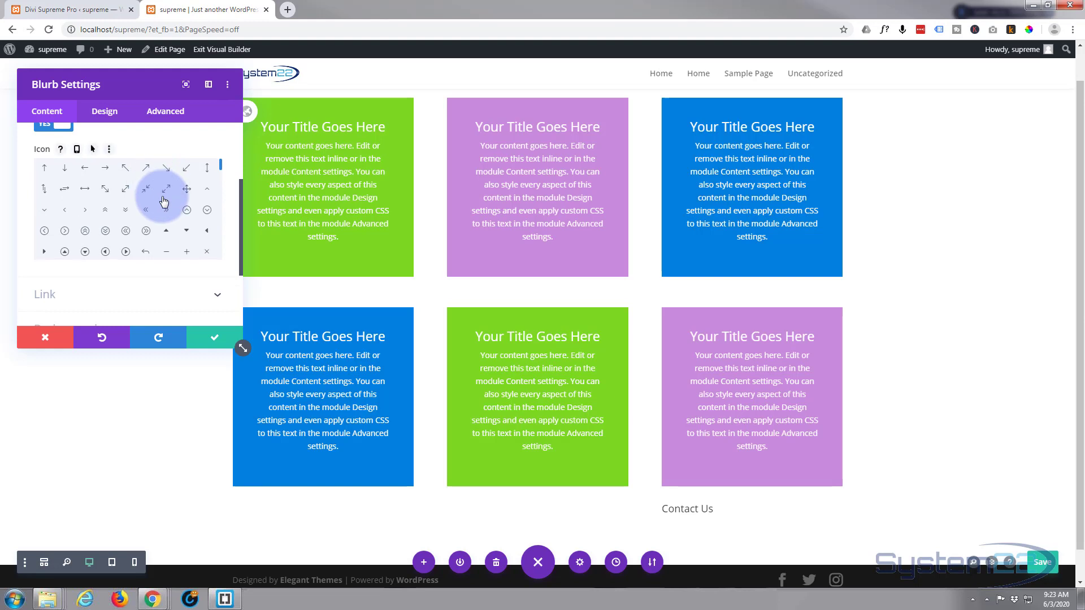
scroll(164, 201, "down", 1)
scroll(164, 201, "down", 1)
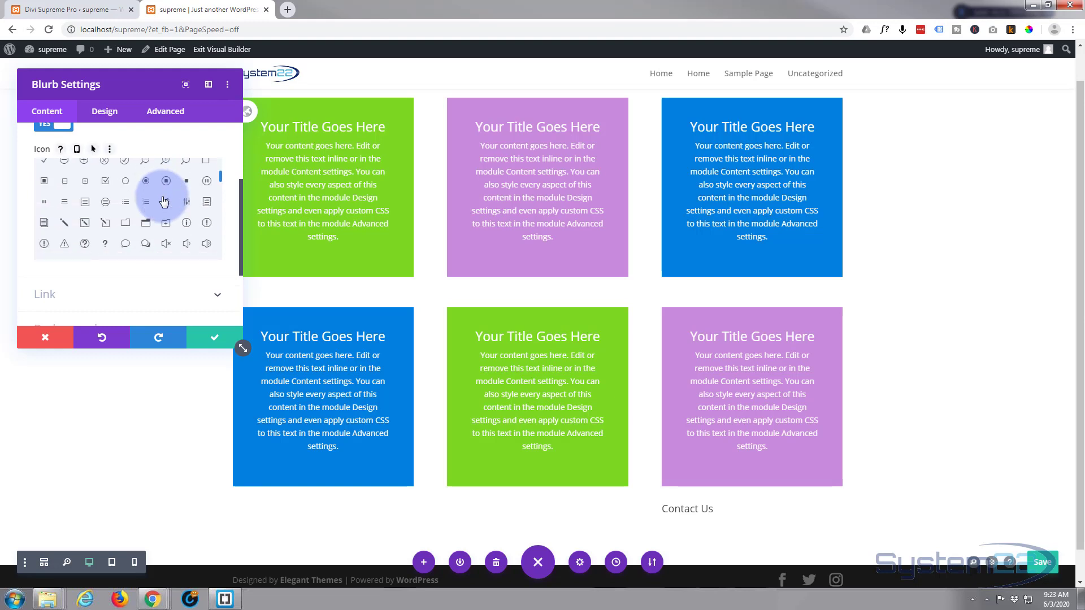
scroll(164, 201, "down", 1)
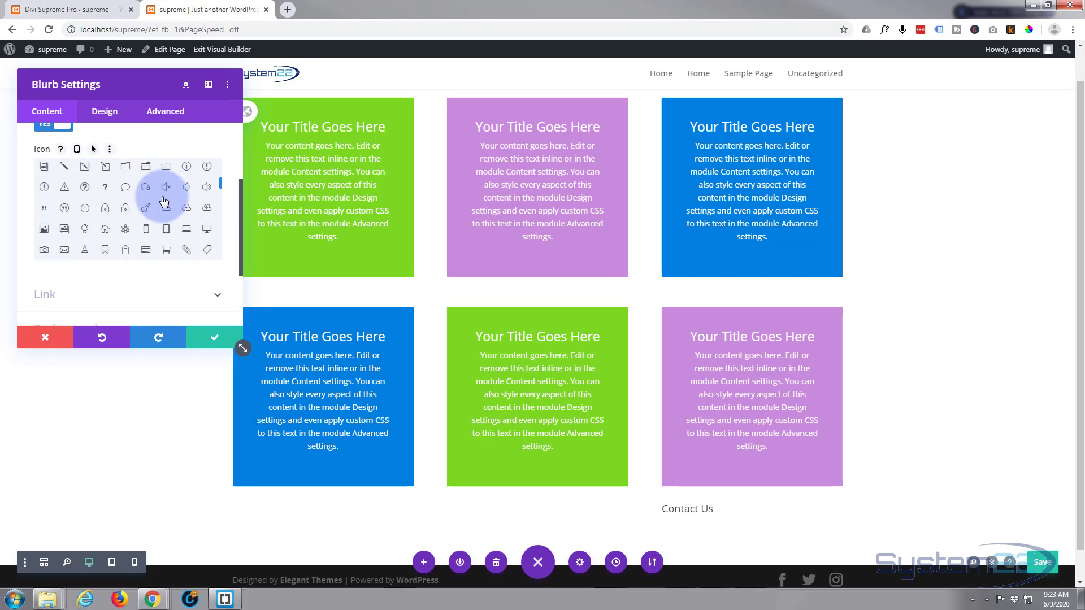
scroll(164, 201, "down", 1)
scroll(164, 201, "down", 1)
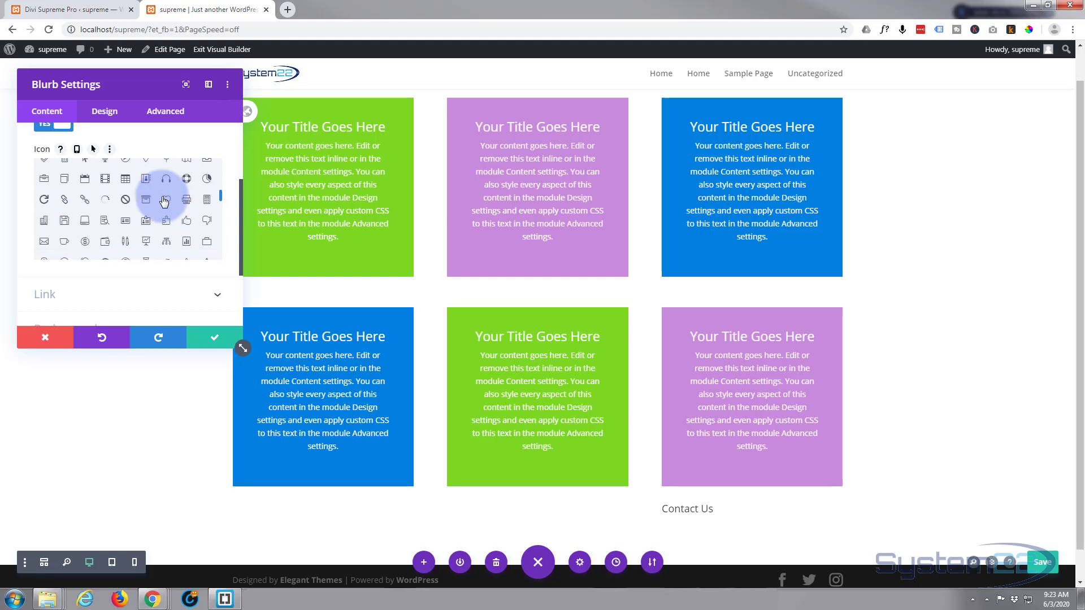
scroll(163, 201, "down", 1)
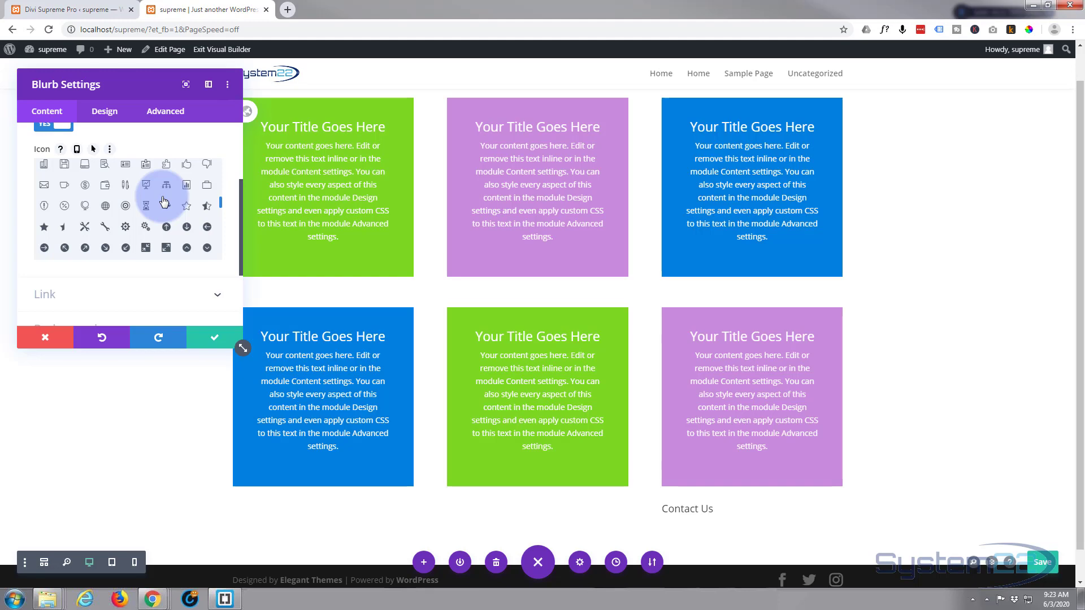
left_click(43, 186)
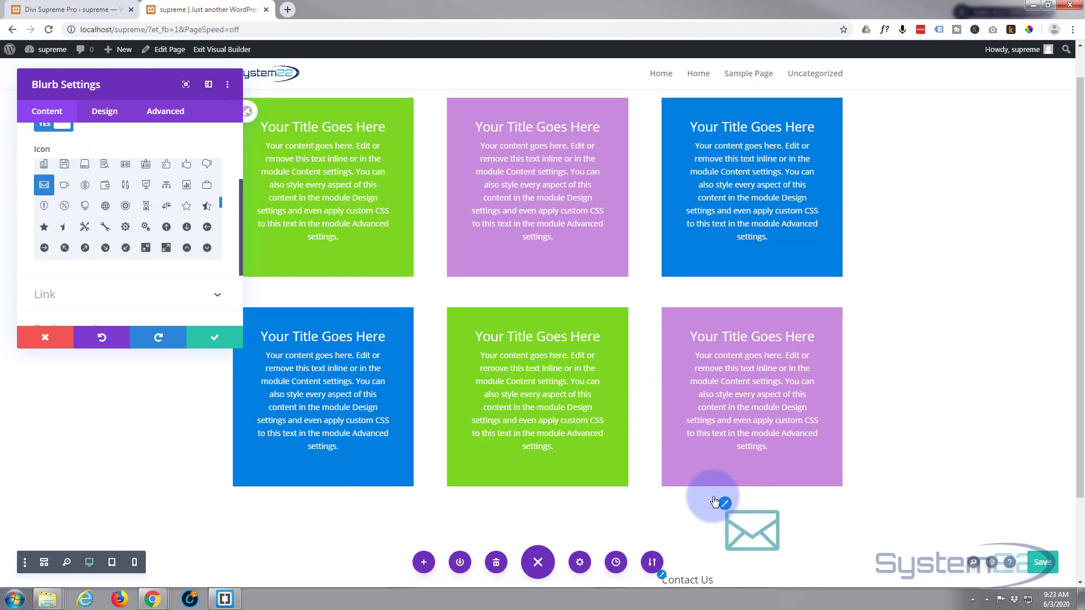
- Give the Contact Us blurb a blue #0c71c3 background color
scroll(700, 474, "down", 2)
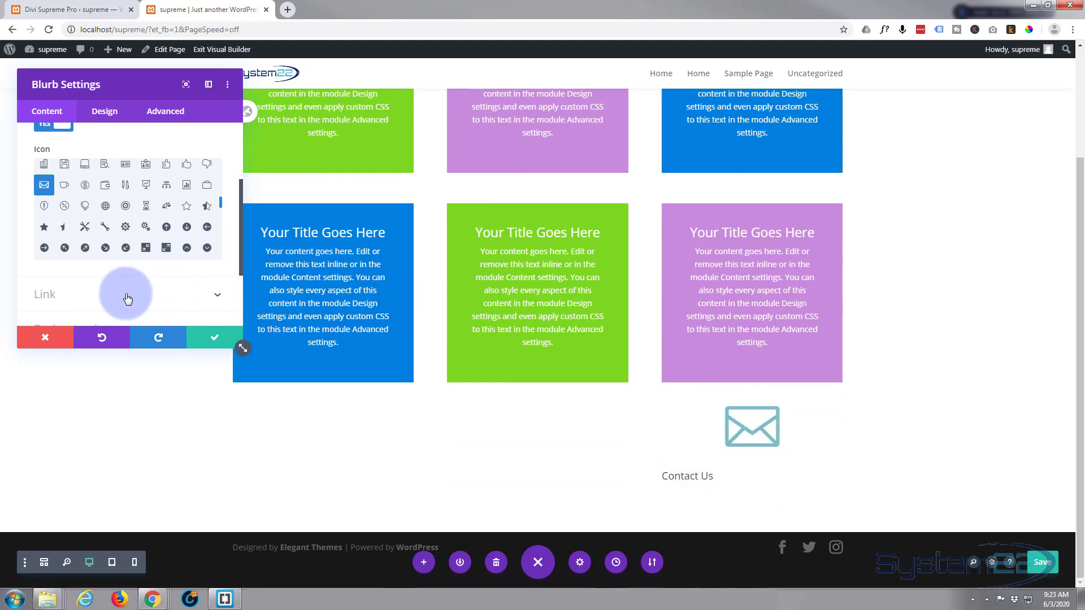
scroll(128, 299, "down", 1)
scroll(128, 299, "down", 1)
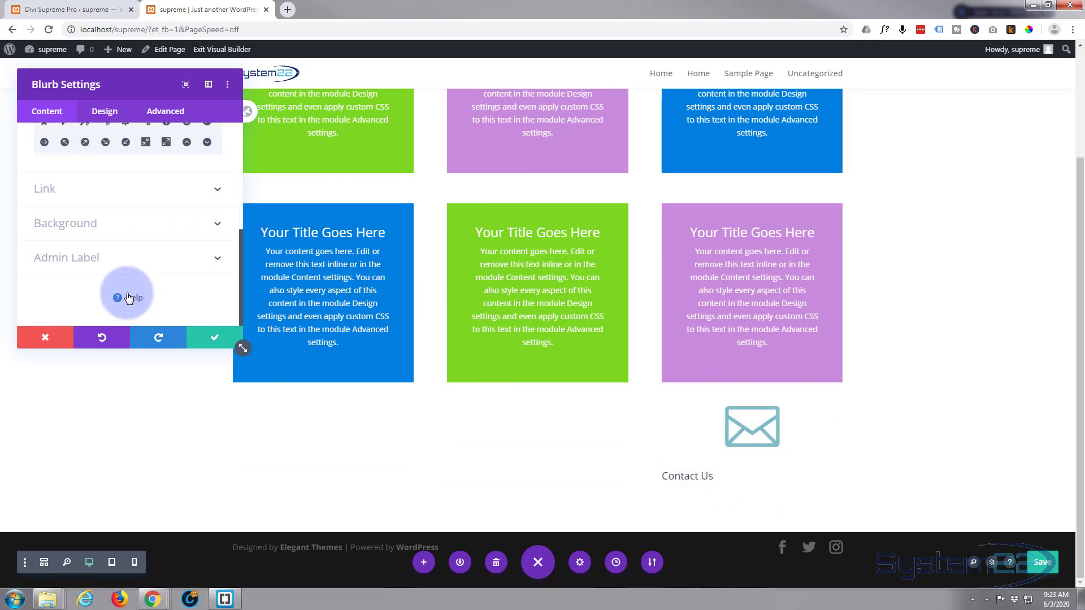
left_click(141, 224)
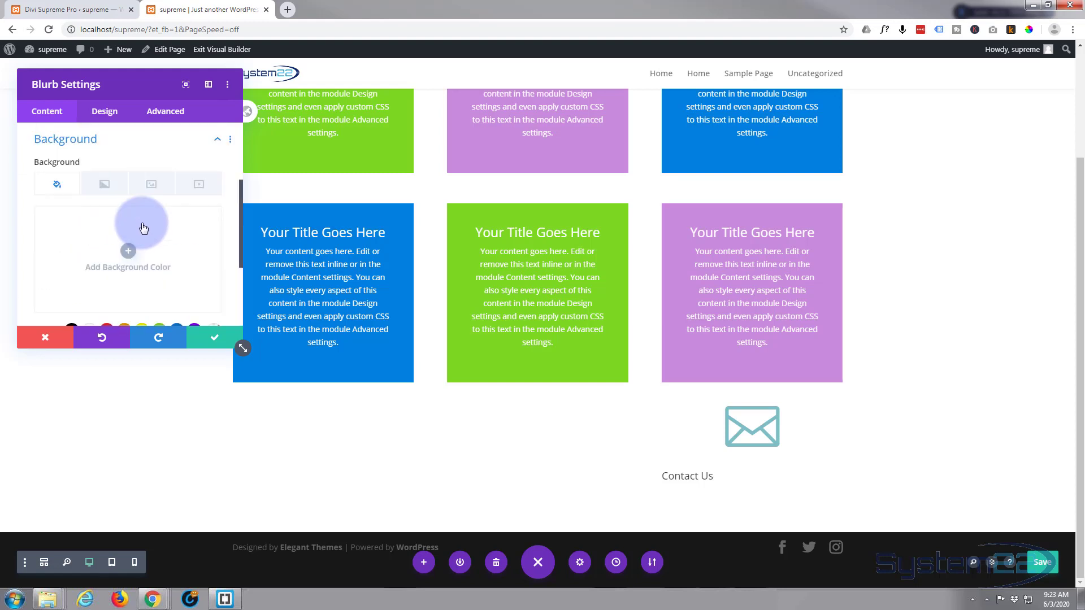
scroll(128, 253, "down", 2)
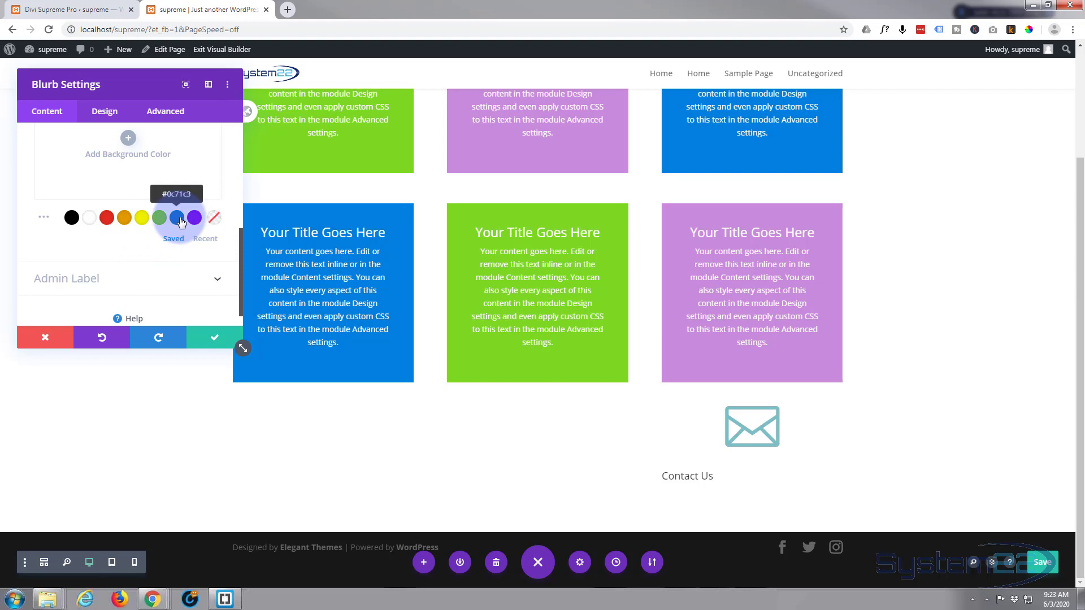
left_click(179, 220)
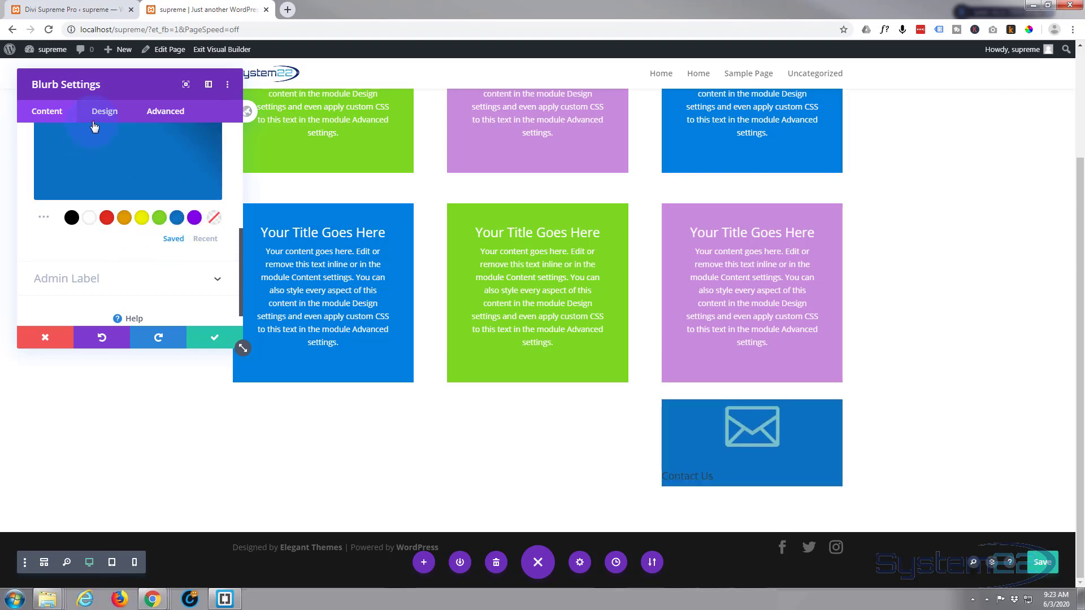
- Color the blurb's envelope icon white (#ffffff) and set its placement to Left
left_click(108, 113)
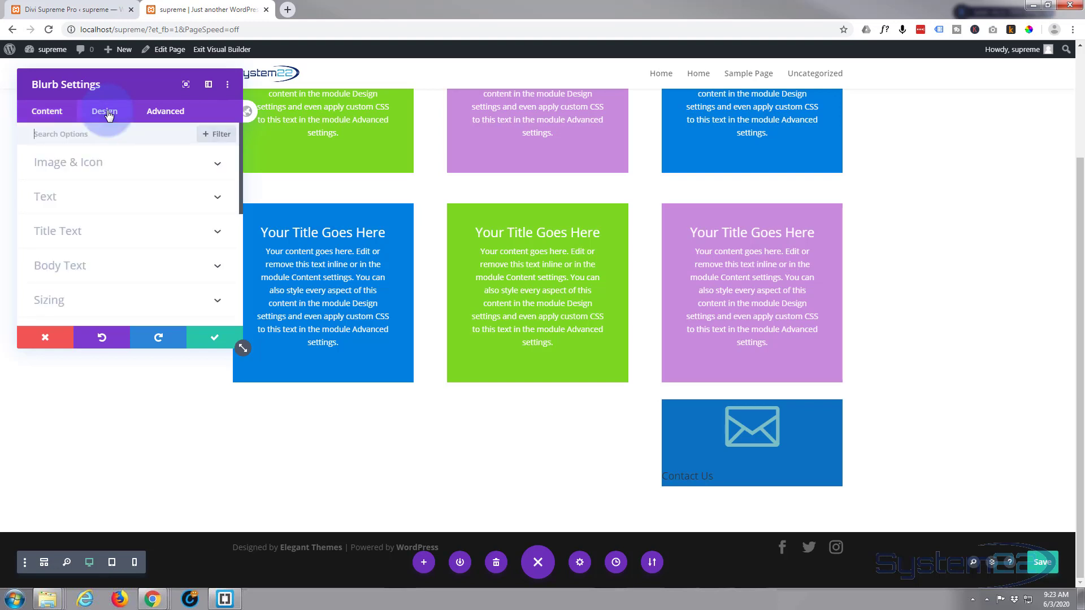
left_click(130, 166)
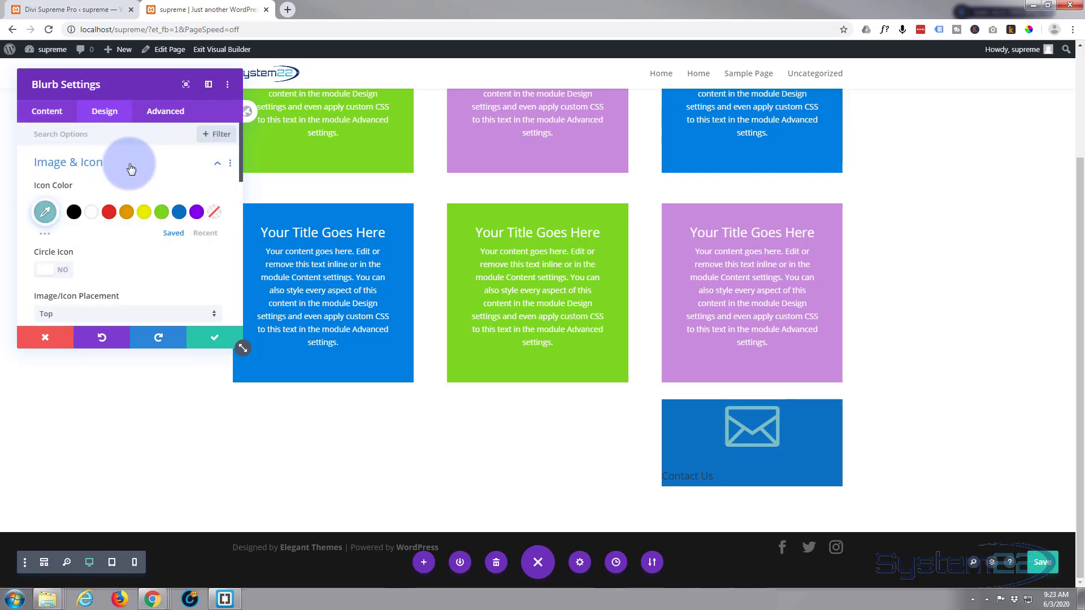
left_click(92, 212)
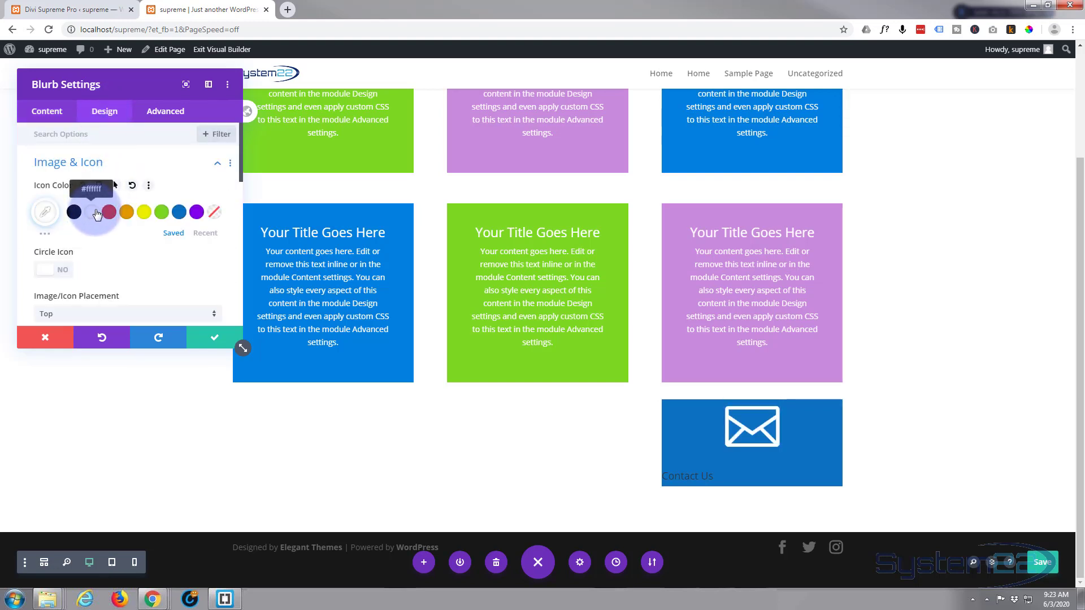
scroll(131, 229, "down", 1)
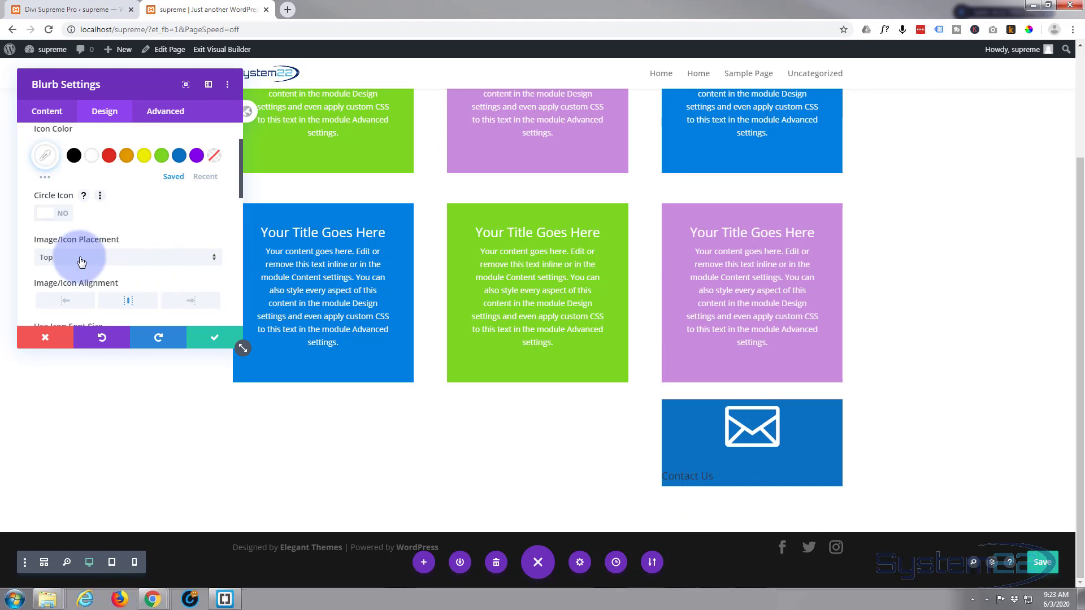
left_click(94, 259)
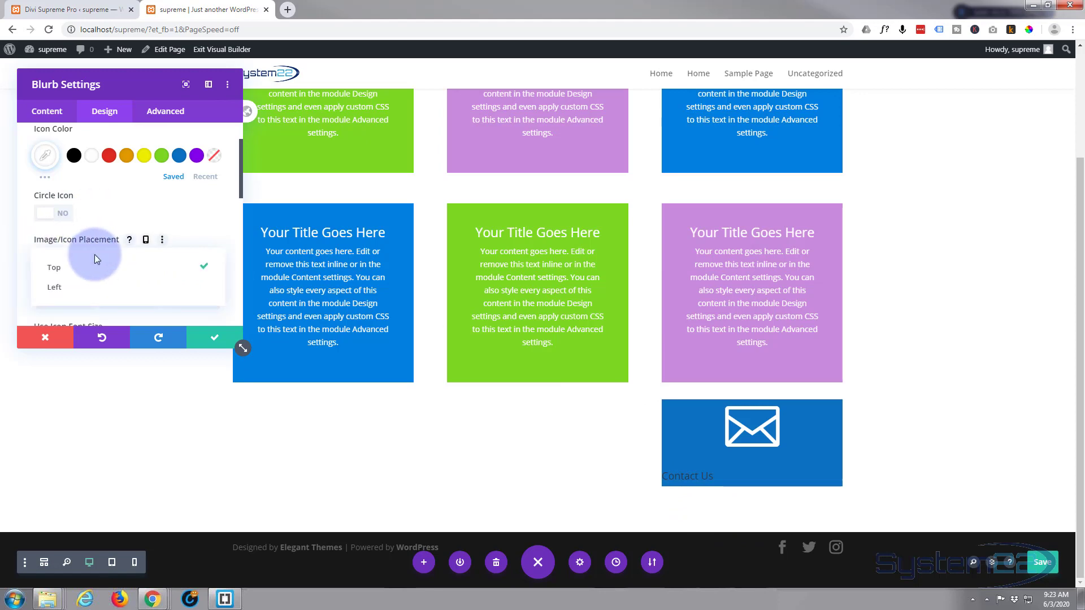
left_click(71, 286)
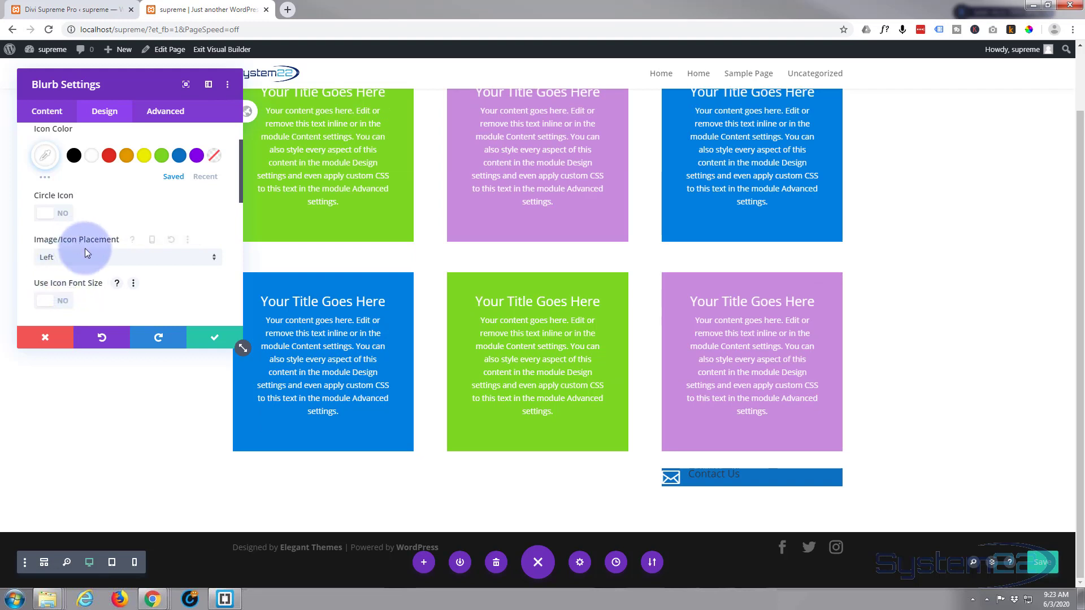
- Enable a custom icon font size for the blurb and set it to 54px
scroll(83, 267, "down", 2)
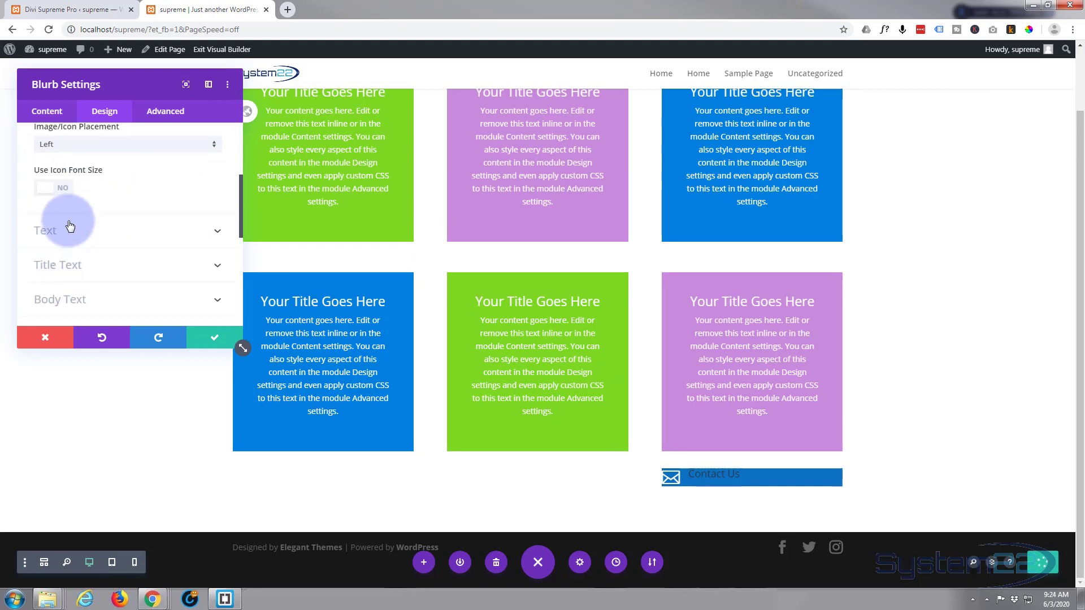
left_click(65, 189)
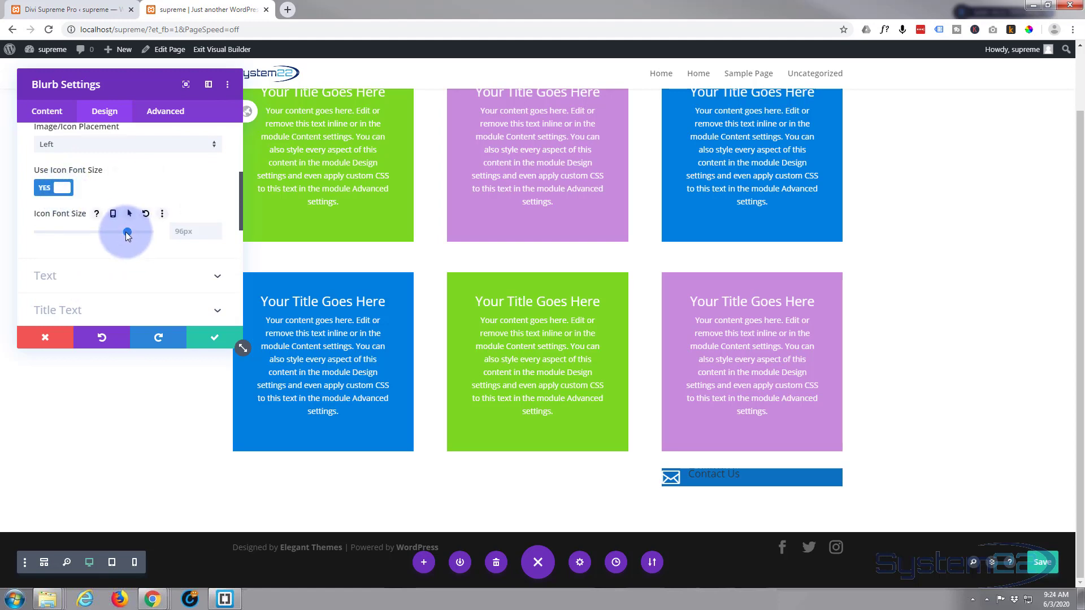
left_click_drag(127, 231, 88, 233)
- Style the blurb title as Semi Bold, all-uppercase white text with a line height of 2.9em
scroll(97, 249, "down", 1)
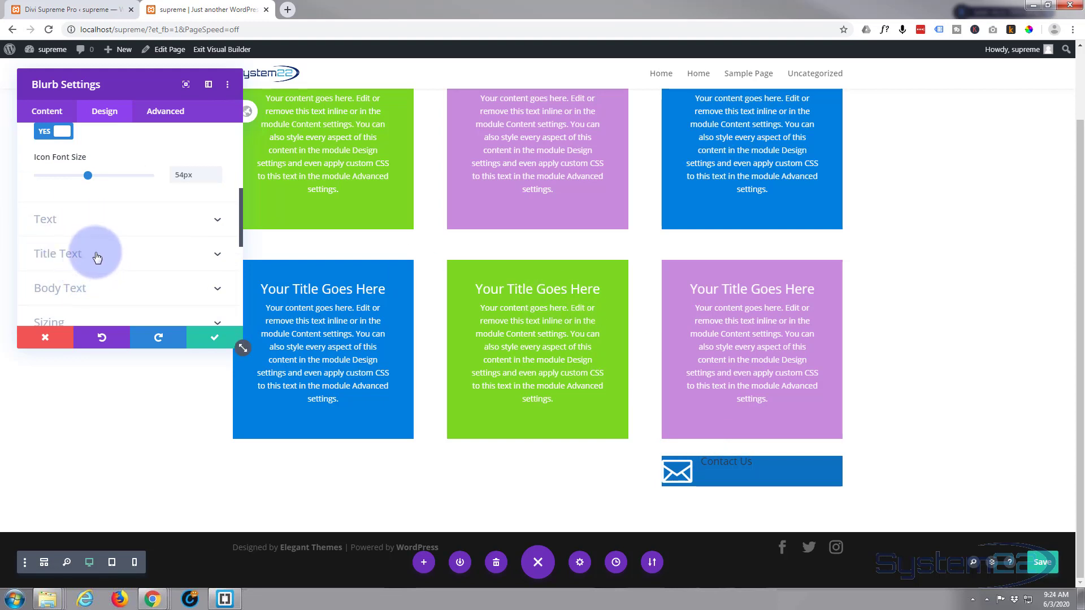
left_click(97, 255)
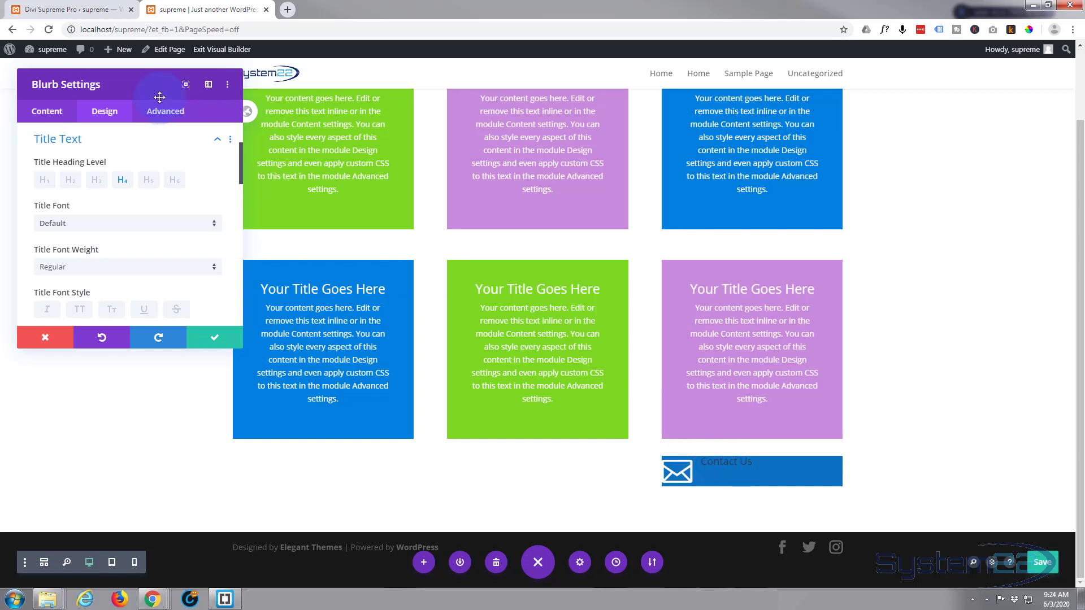
scroll(126, 194, "down", 1)
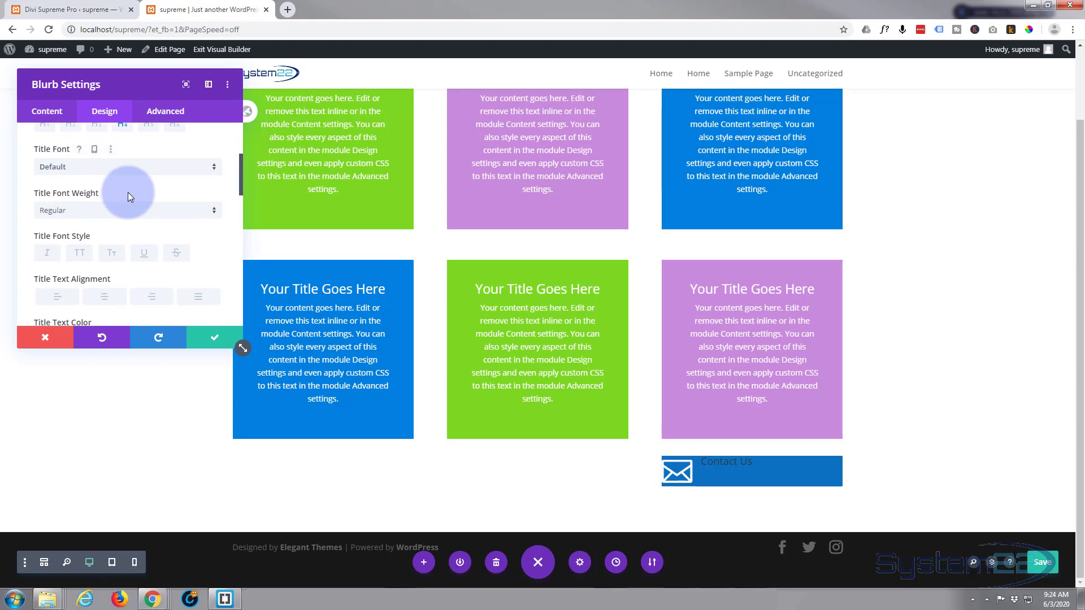
left_click(128, 209)
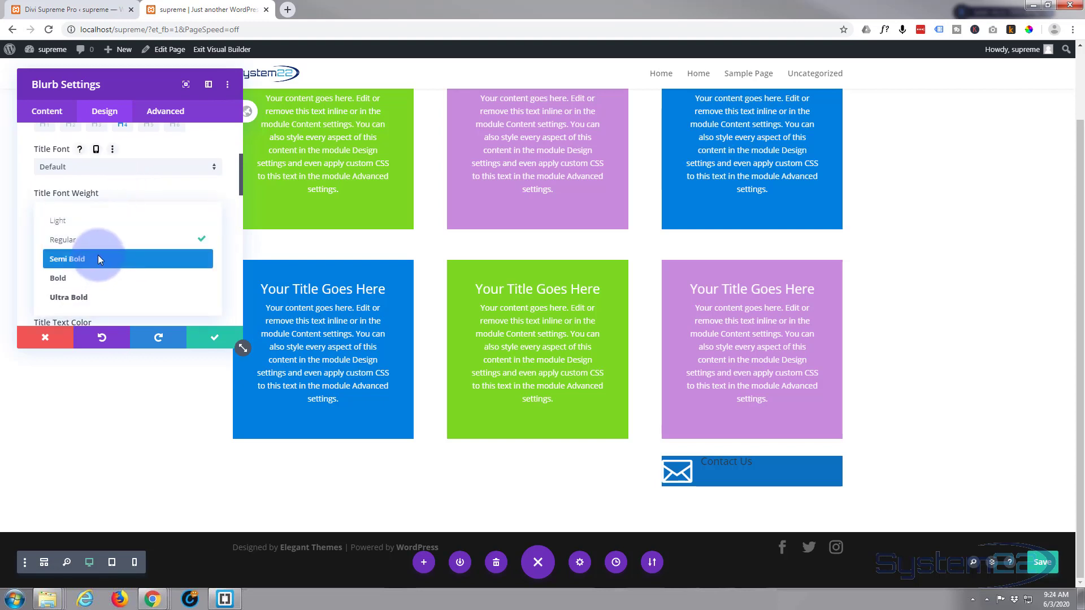
left_click(99, 263)
scroll(100, 239, "down", 3)
left_click(79, 140)
left_click(92, 238)
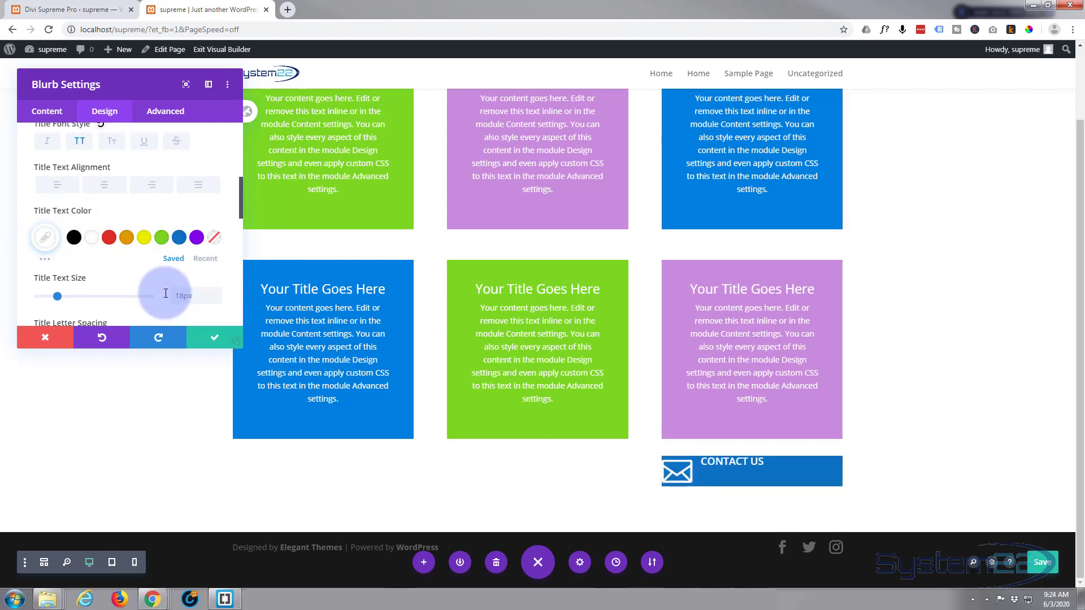
scroll(125, 256, "down", 2)
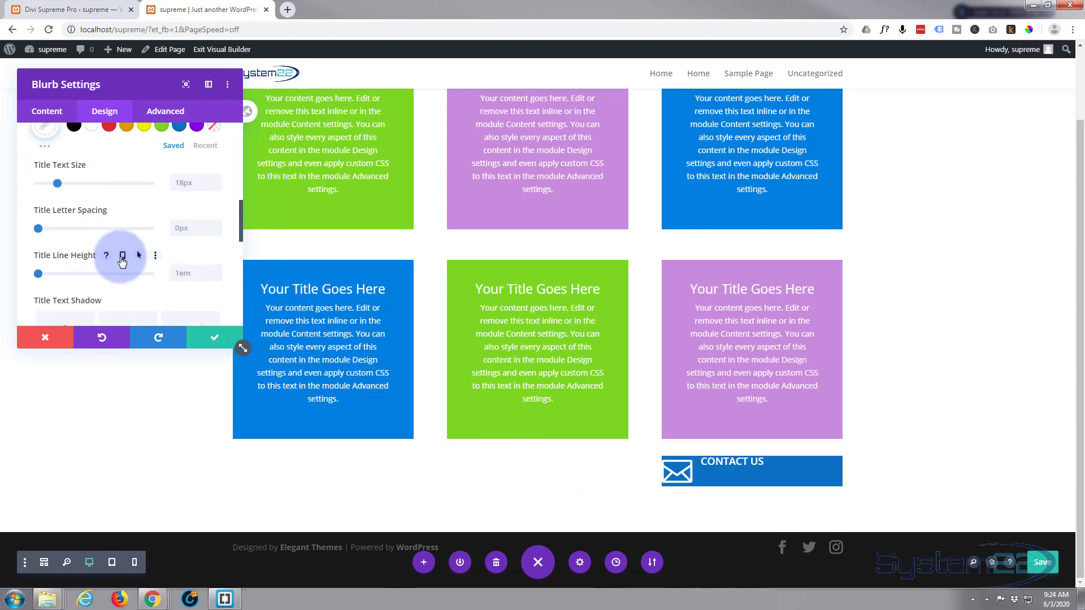
left_click_drag(39, 275, 144, 277)
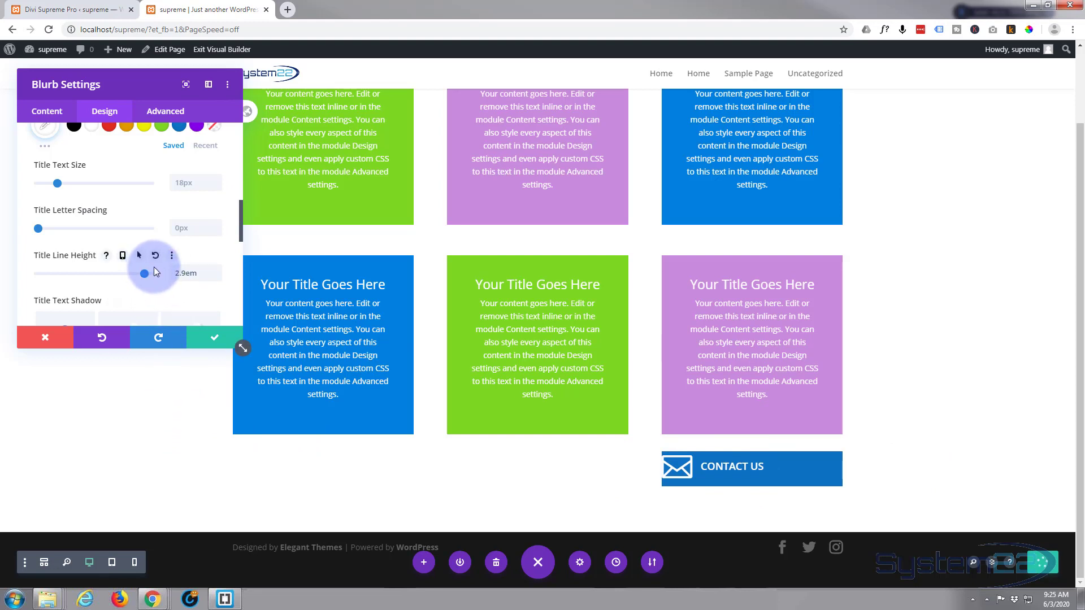
- Set the blurb's top padding to 15px and link the bottom padding to the same value
scroll(156, 272, "down", 4)
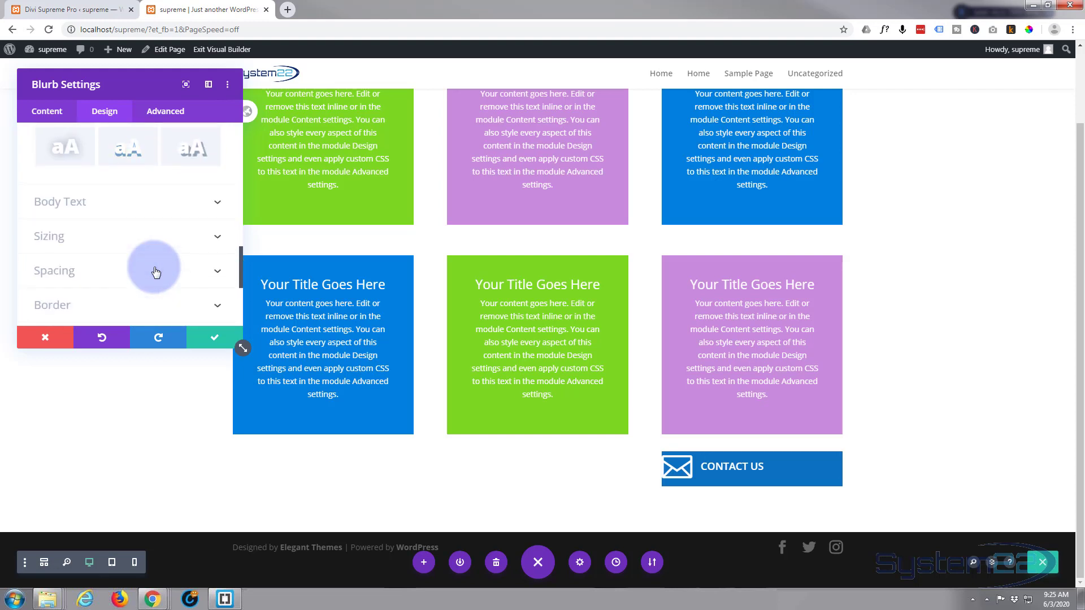
scroll(156, 271, "down", 1)
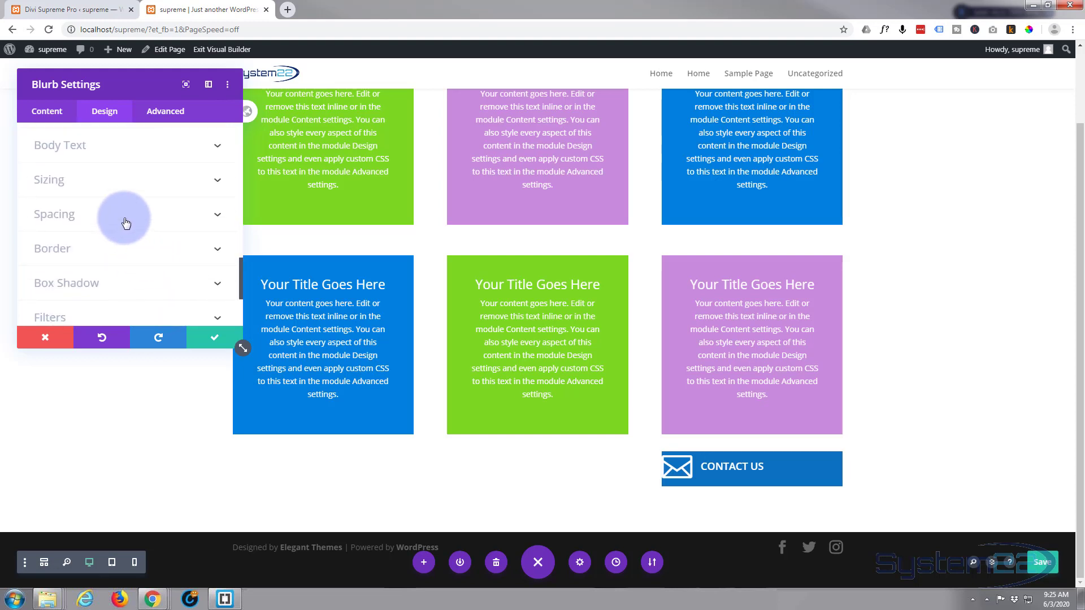
left_click(126, 217)
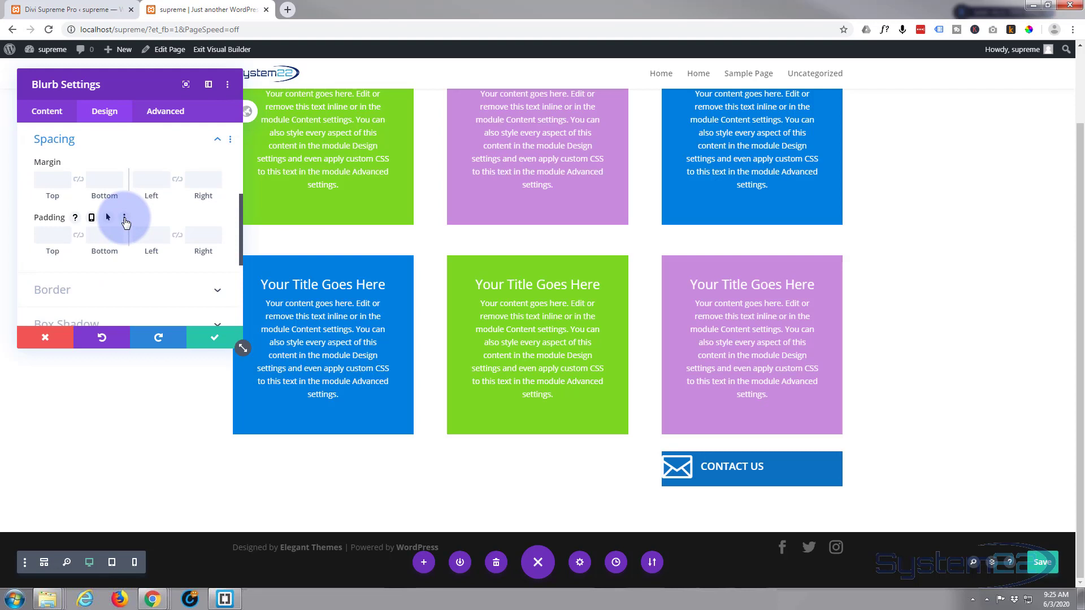
left_click(41, 237)
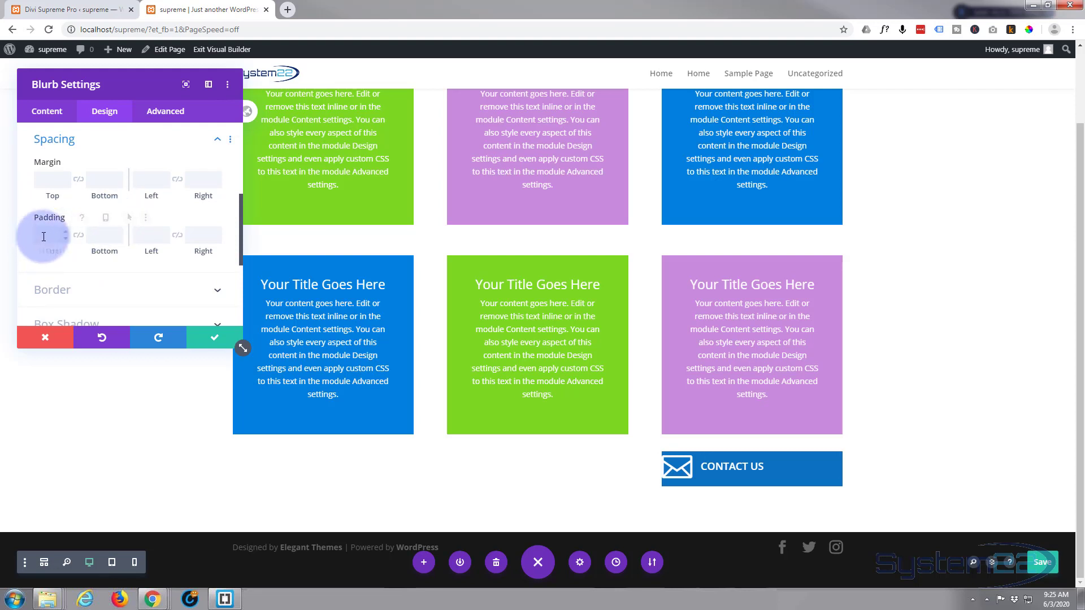
type("15")
left_click(78, 235)
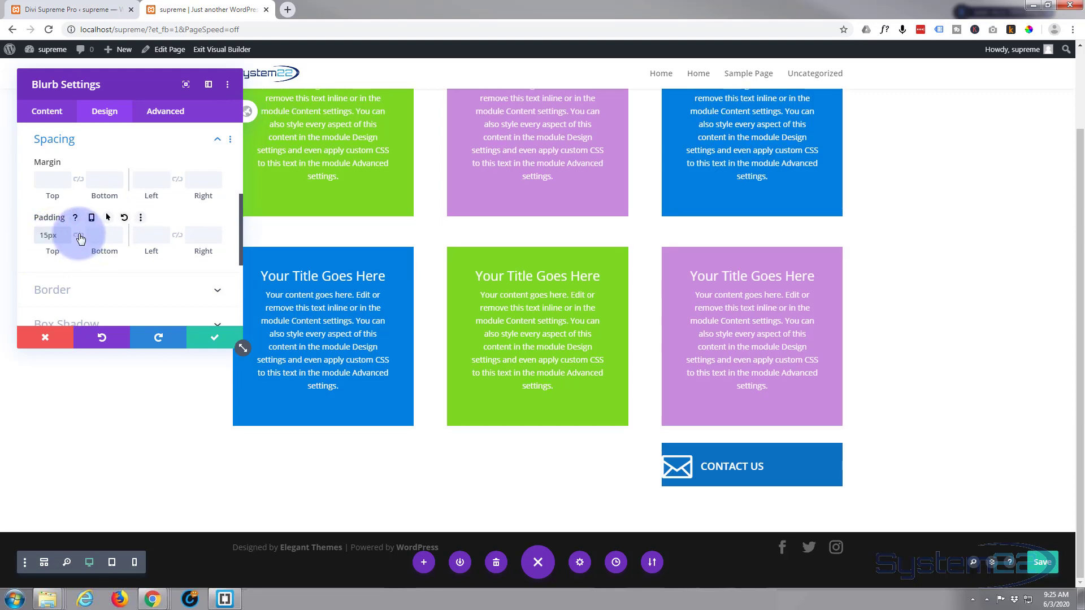
left_click(146, 236)
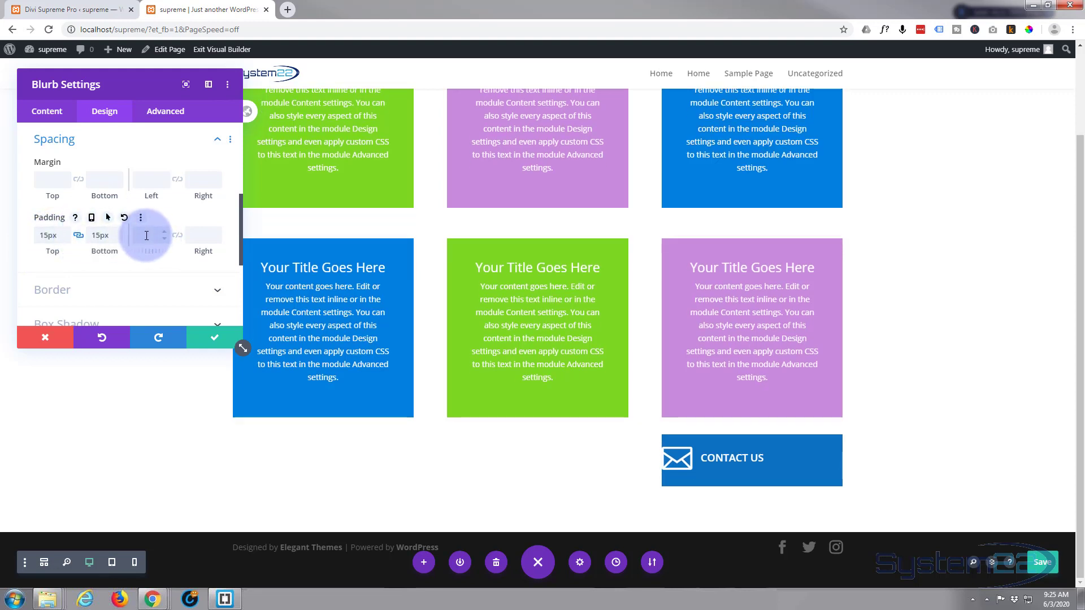
- Change the blurb's linked top and bottom padding to 10px and set linked left and right padding of 10px
double_click(51, 235)
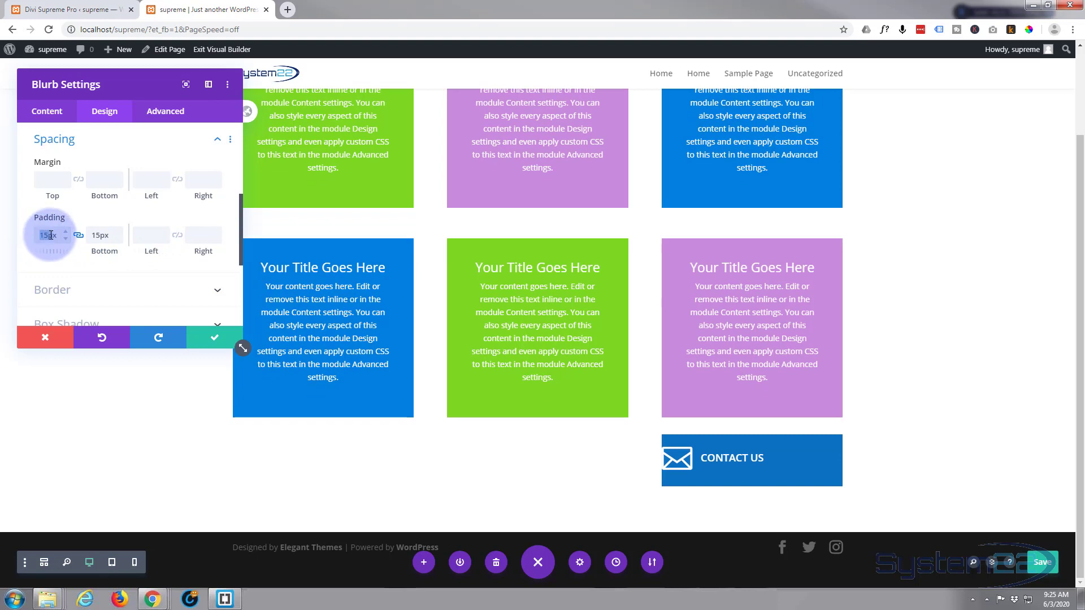
type("10")
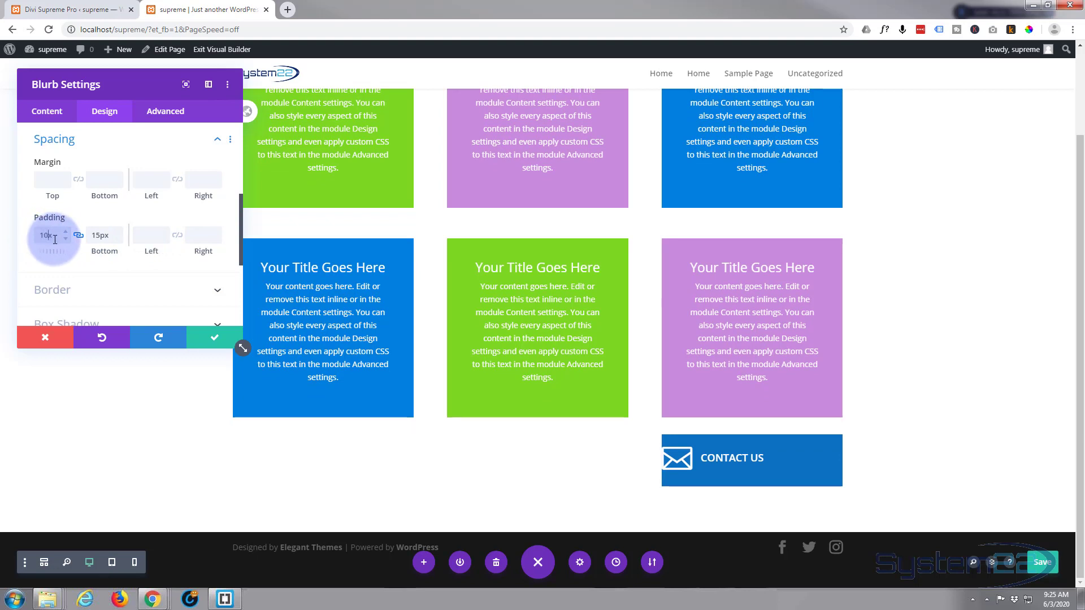
left_click(93, 250)
left_click(121, 237)
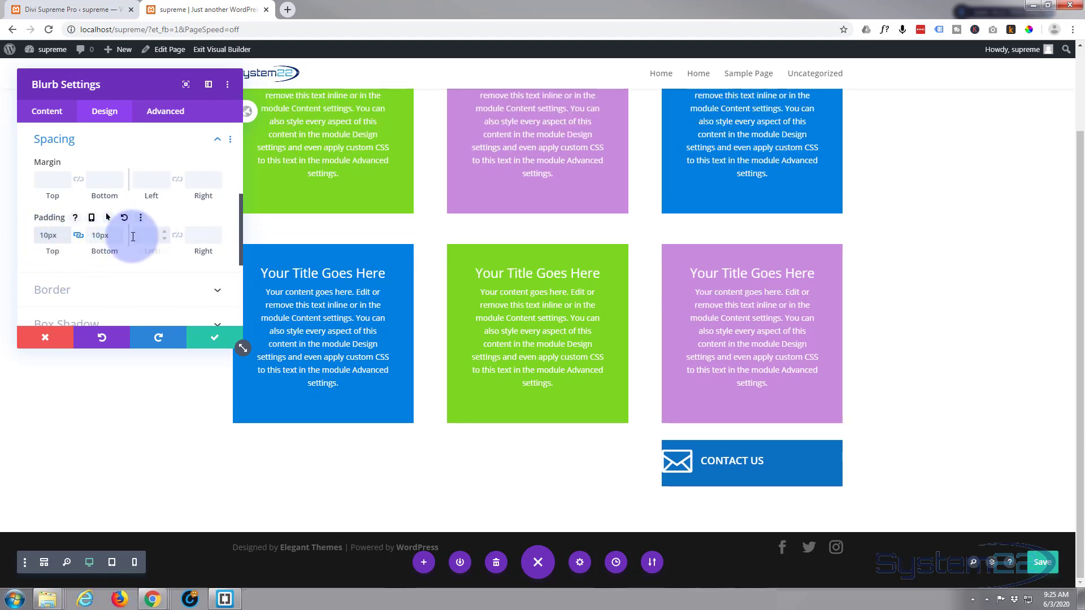
left_click(154, 235)
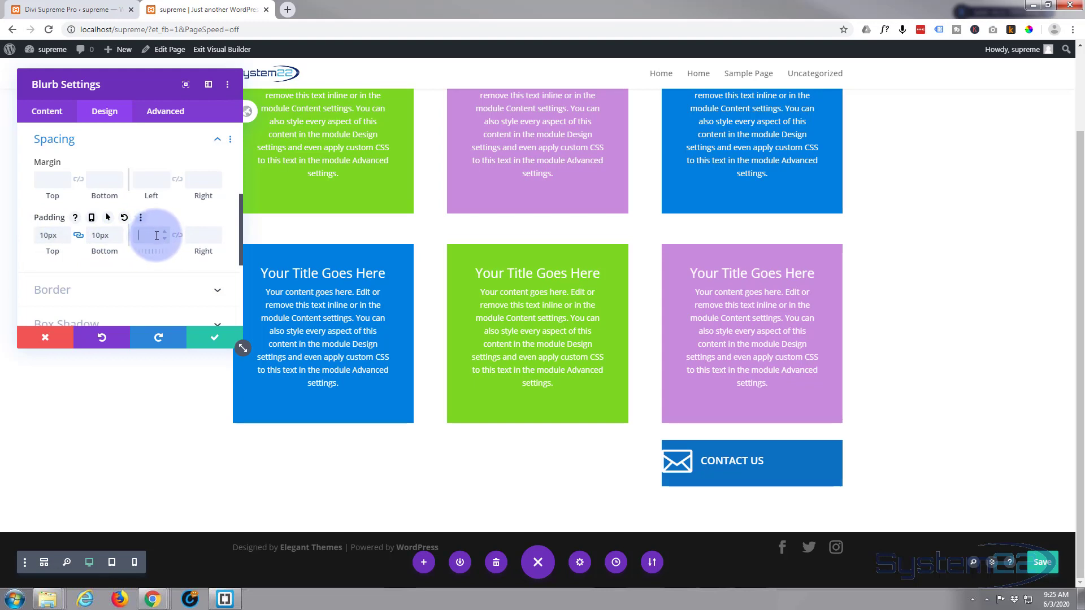
type("10px")
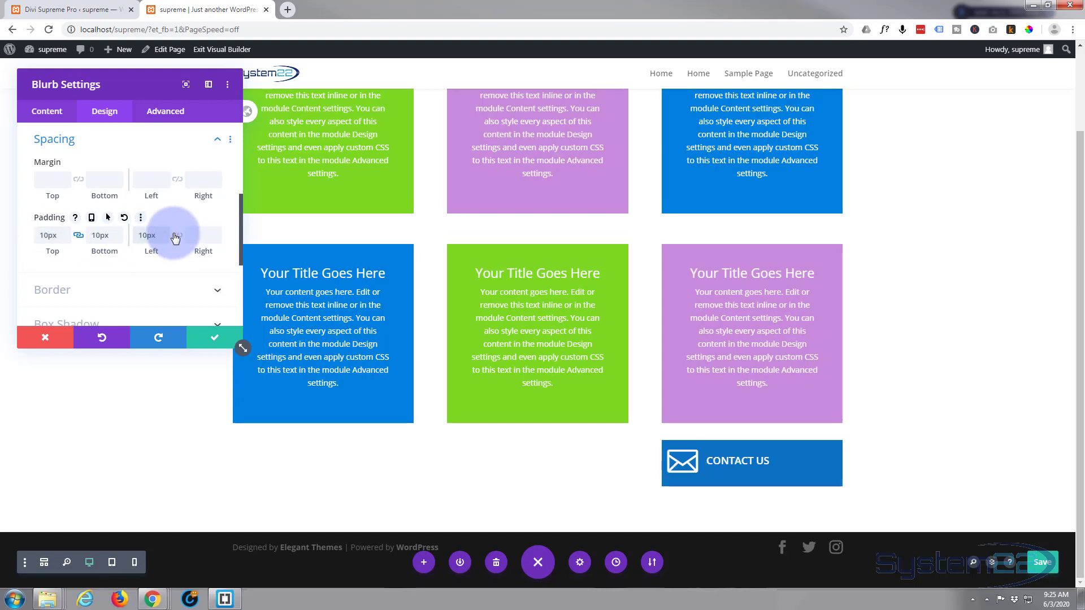
left_click(177, 236)
- Round all four corners of the blurb's border to 50px
scroll(154, 260, "down", 1)
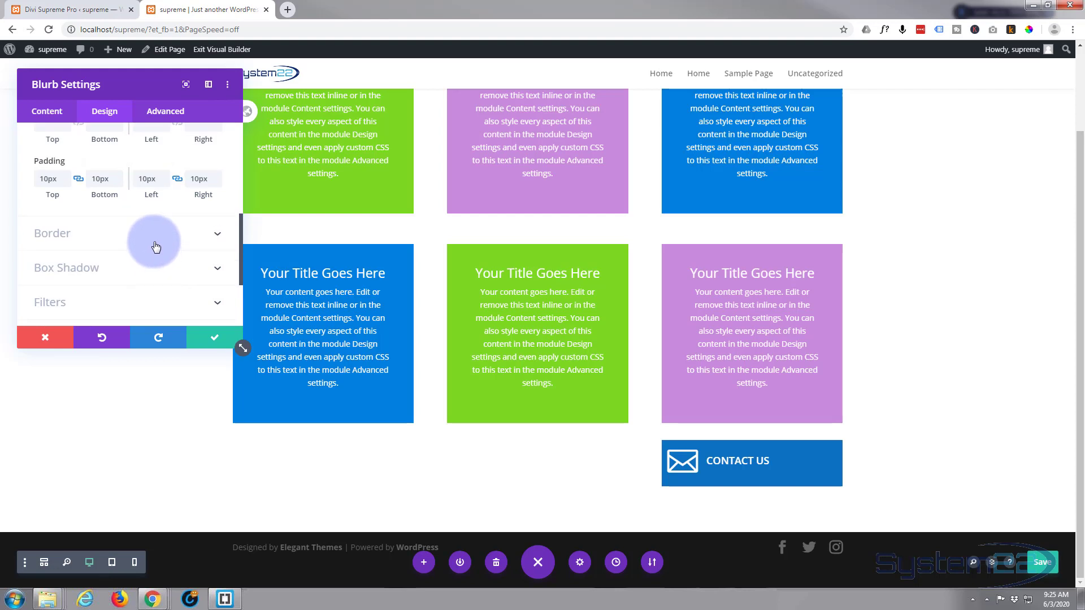
left_click(116, 237)
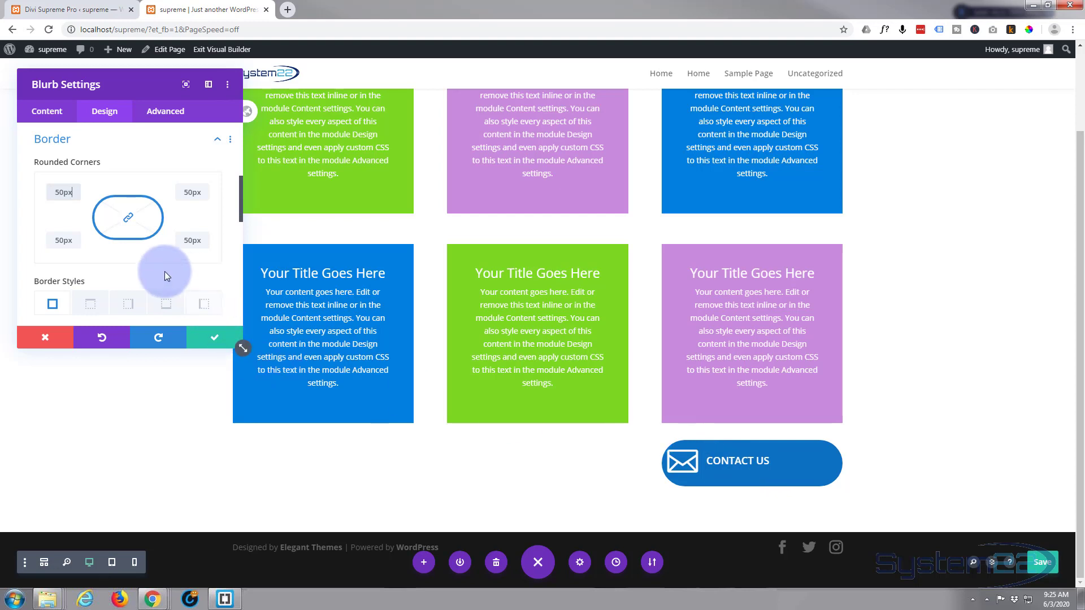
- Set the blurb's linked left and right padding to 30px
scroll(118, 218, "up", 3)
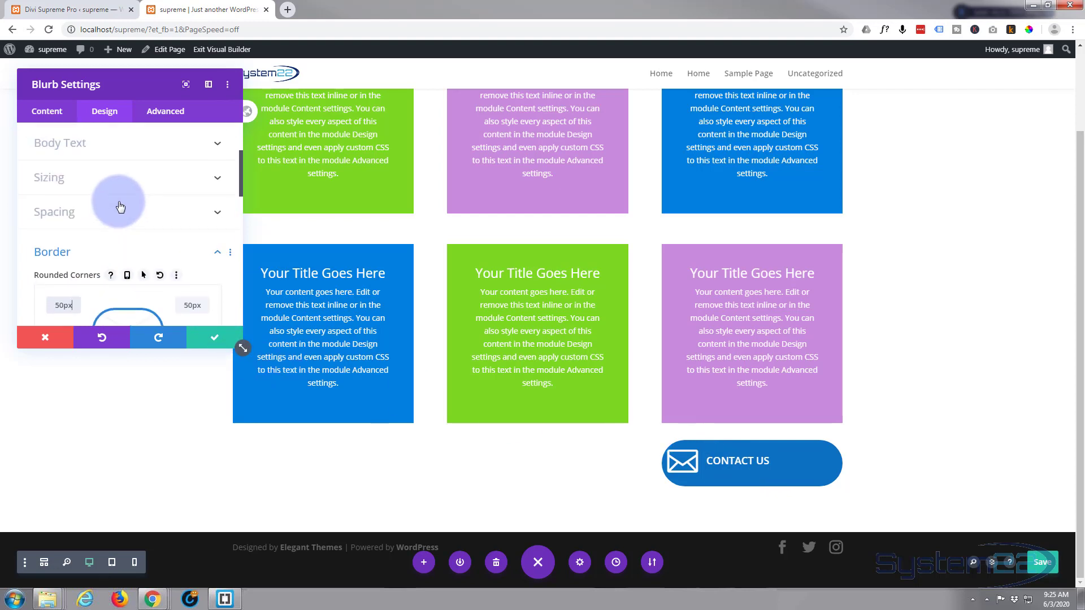
left_click(116, 213)
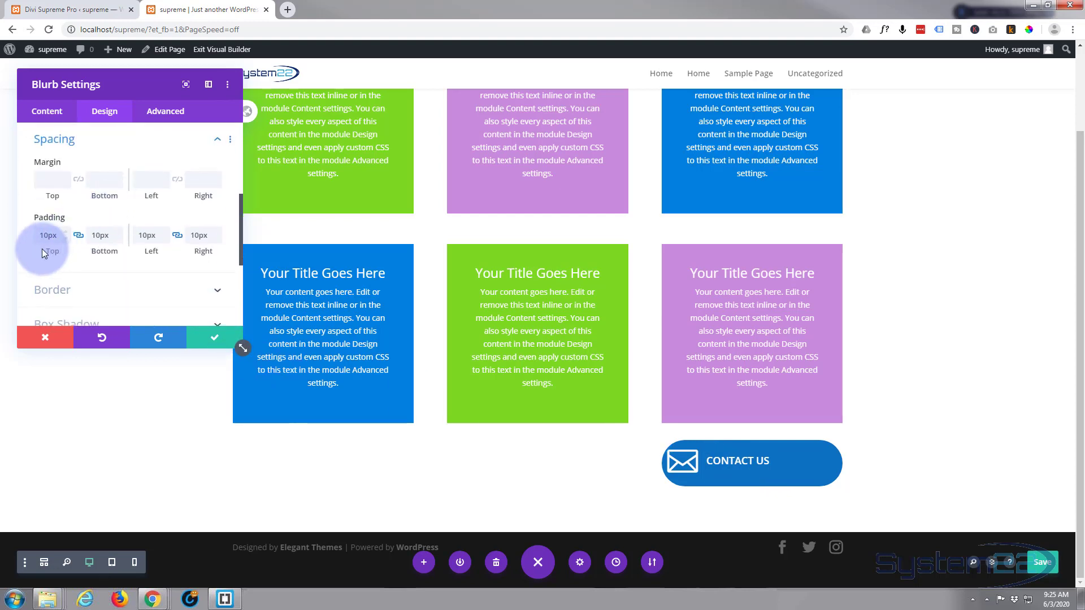
left_click(143, 235)
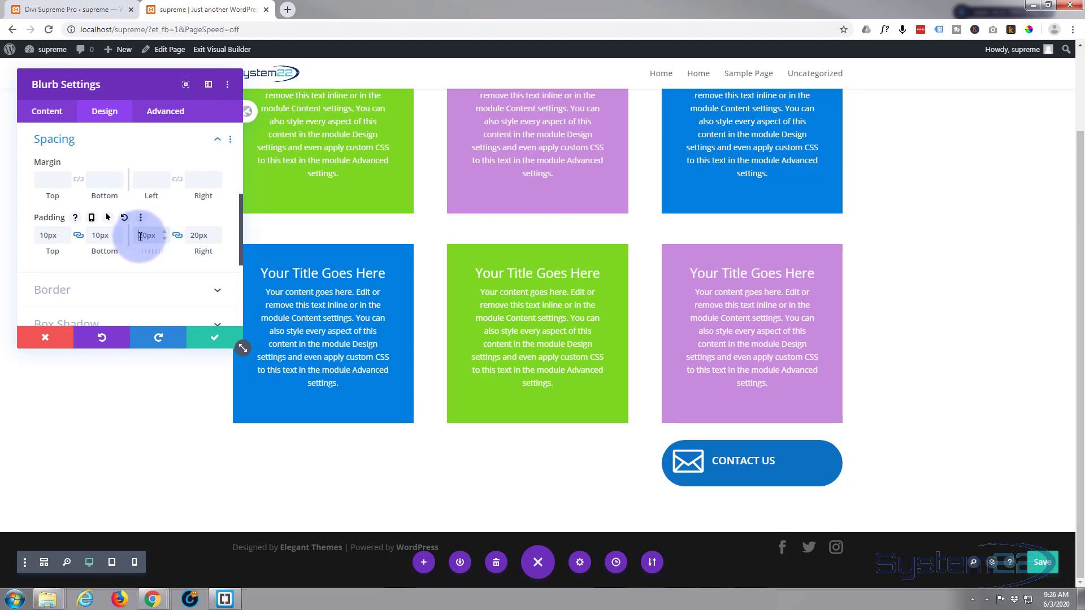
key("BackSpace")
type("3")
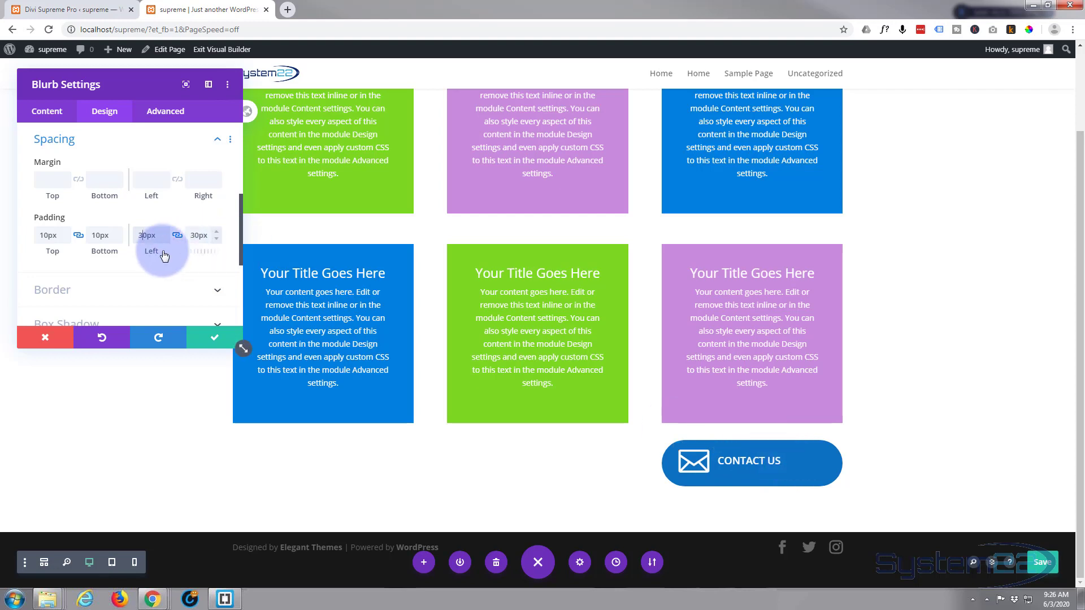
- Enable hover options for the blurb's background and set its hover colour to purple #8300e9
scroll(111, 252, "down", 1)
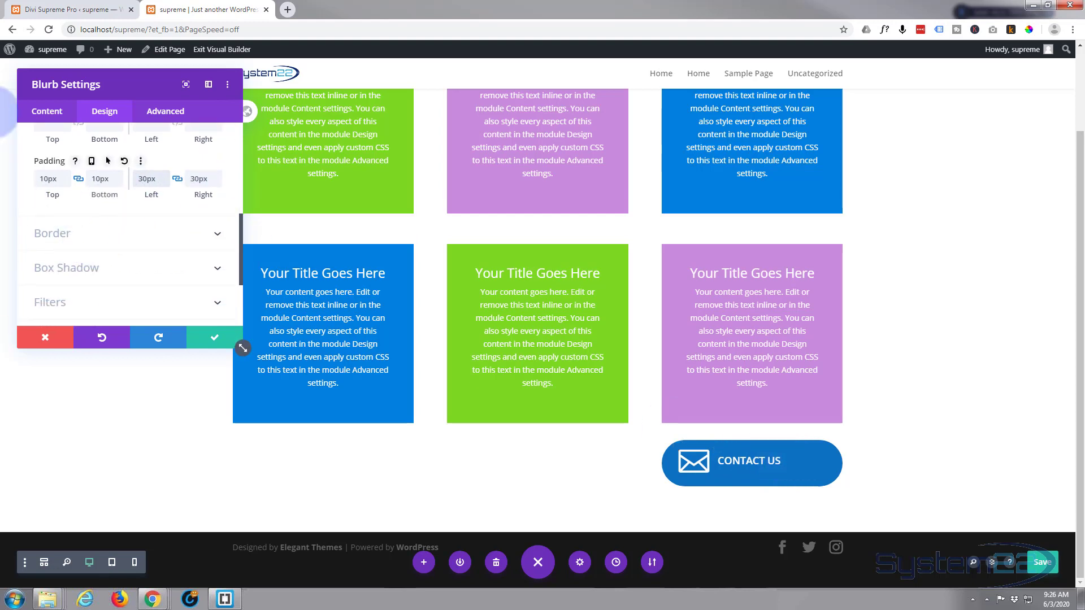
left_click(39, 113)
scroll(107, 209, "down", 2)
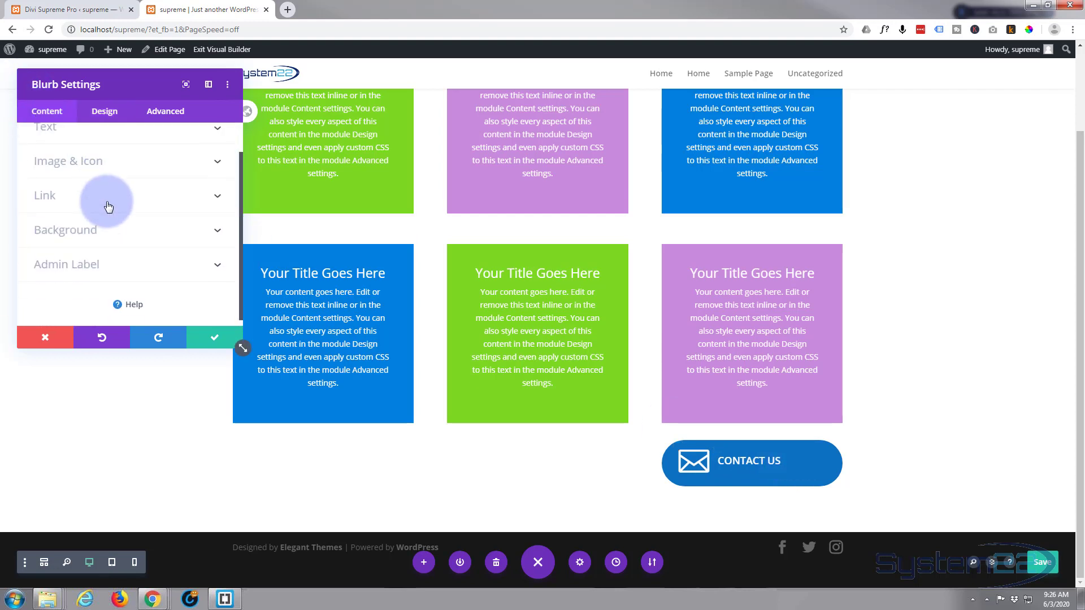
left_click(114, 228)
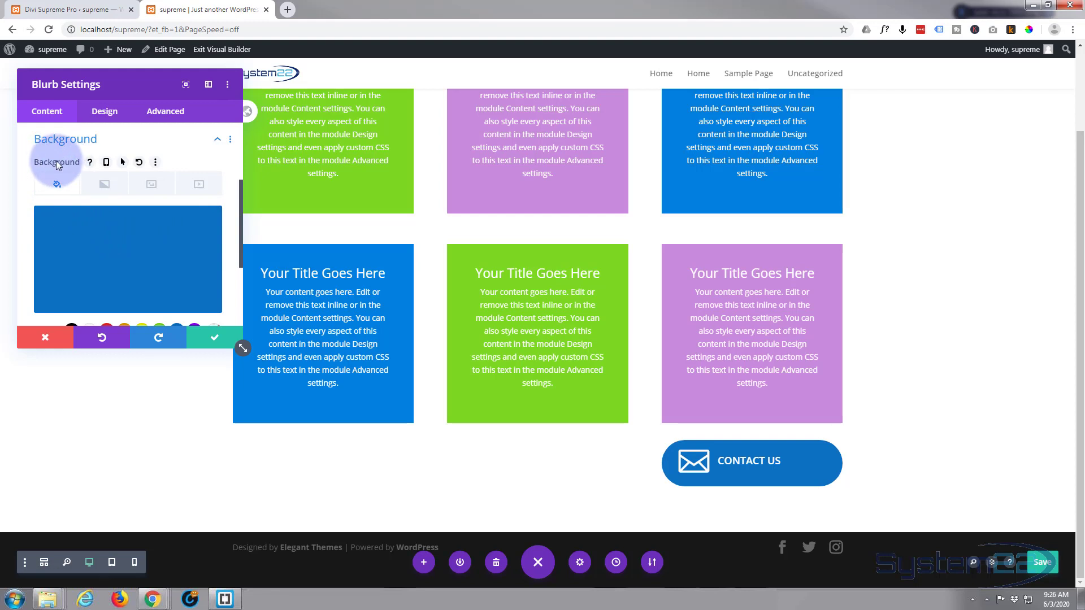
left_click(124, 162)
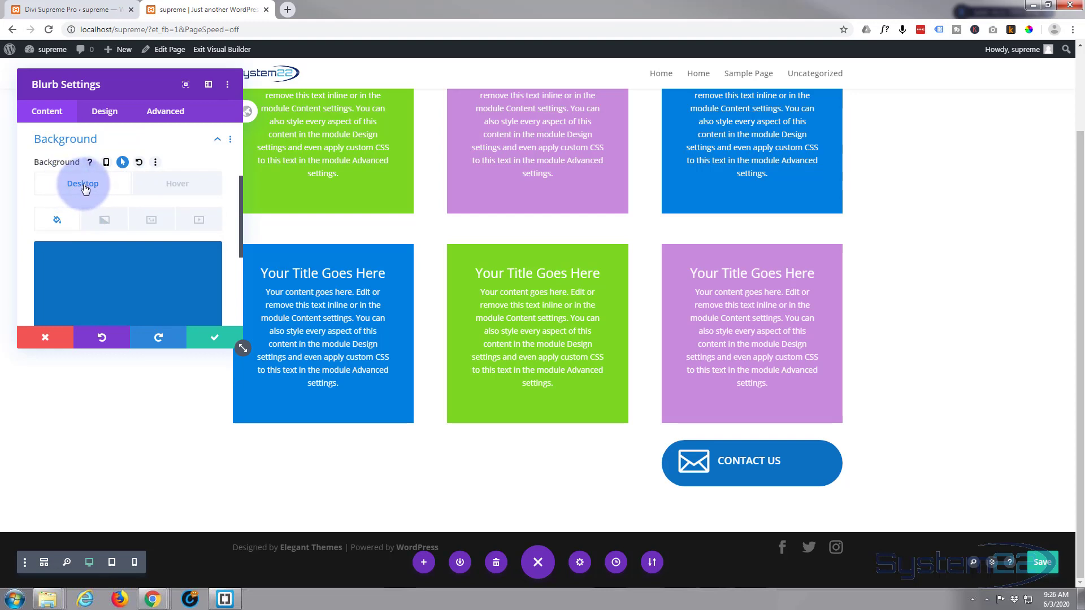
left_click(173, 185)
scroll(180, 226, "down", 2)
left_click(195, 253)
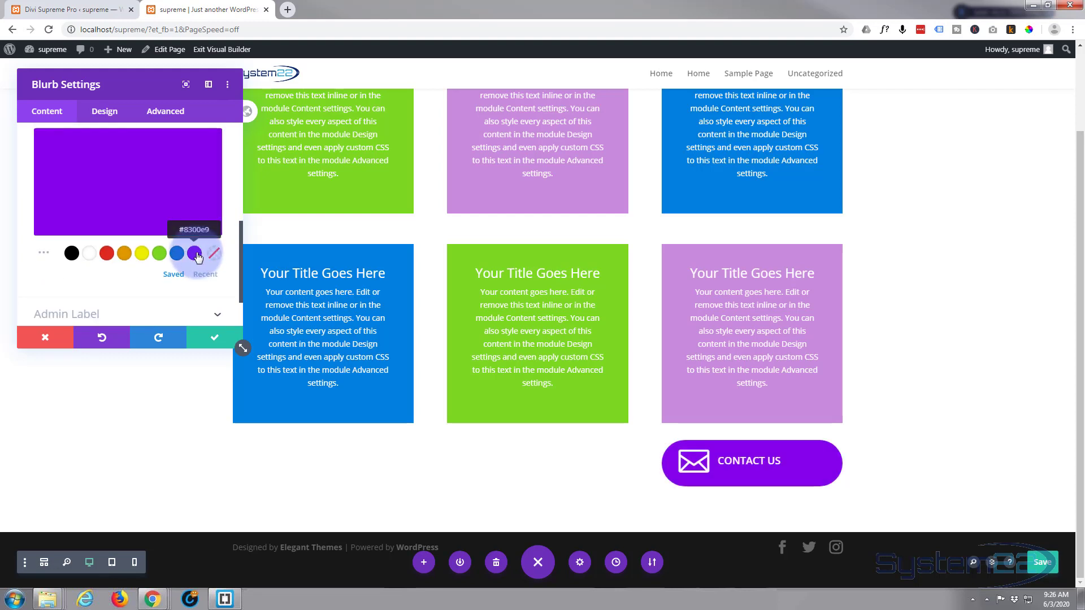
scroll(177, 243, "up", 2)
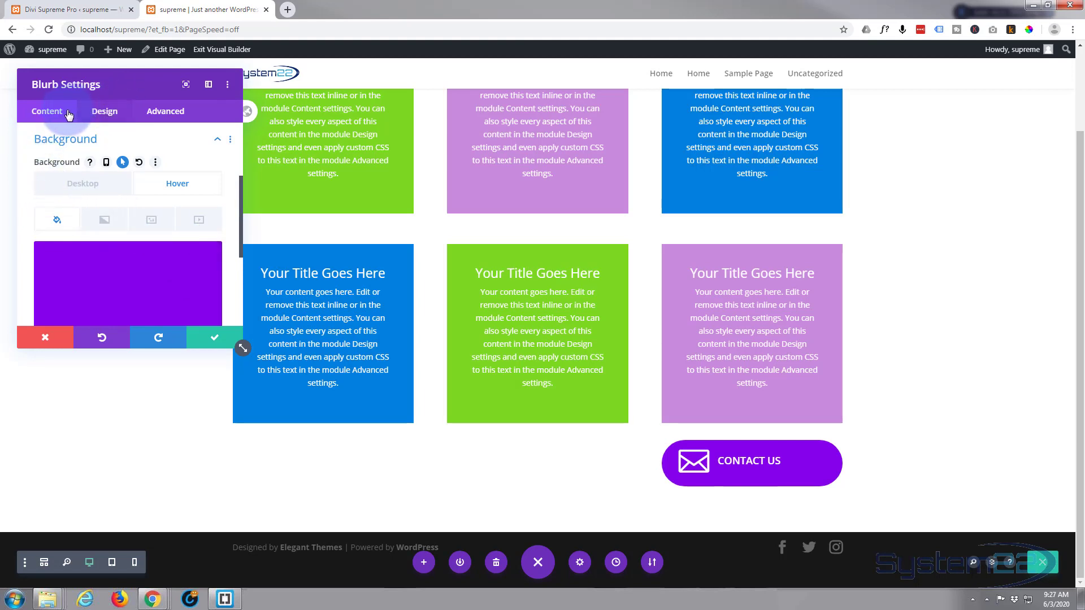
- Set the blurb's transition duration to 1000ms and its transition speed curve to Ease-In-Out
left_click(173, 116)
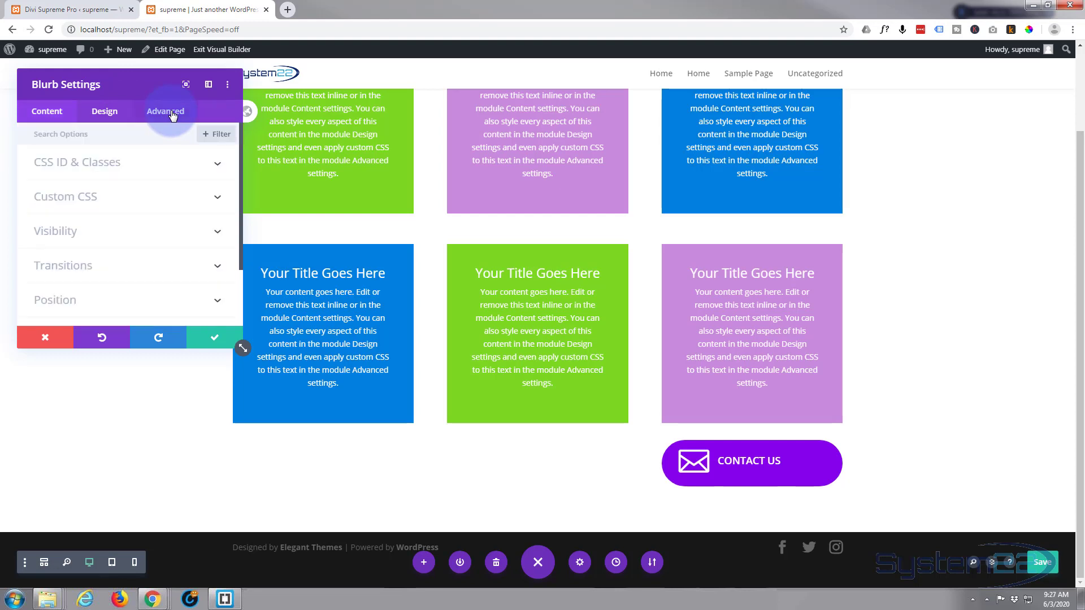
left_click(164, 263)
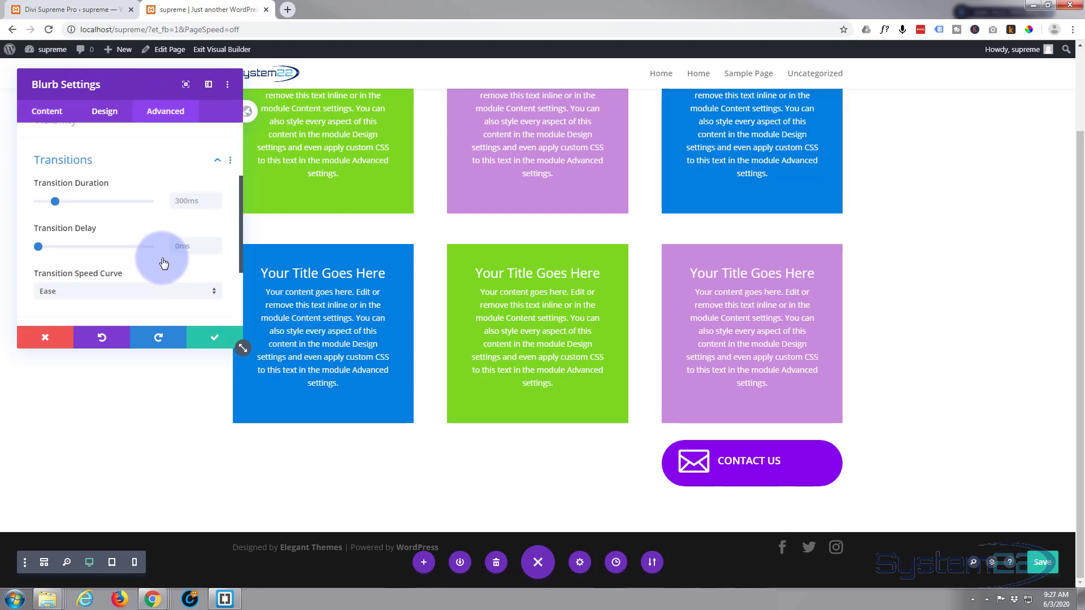
left_click(58, 180)
left_click_drag(63, 179, 95, 178)
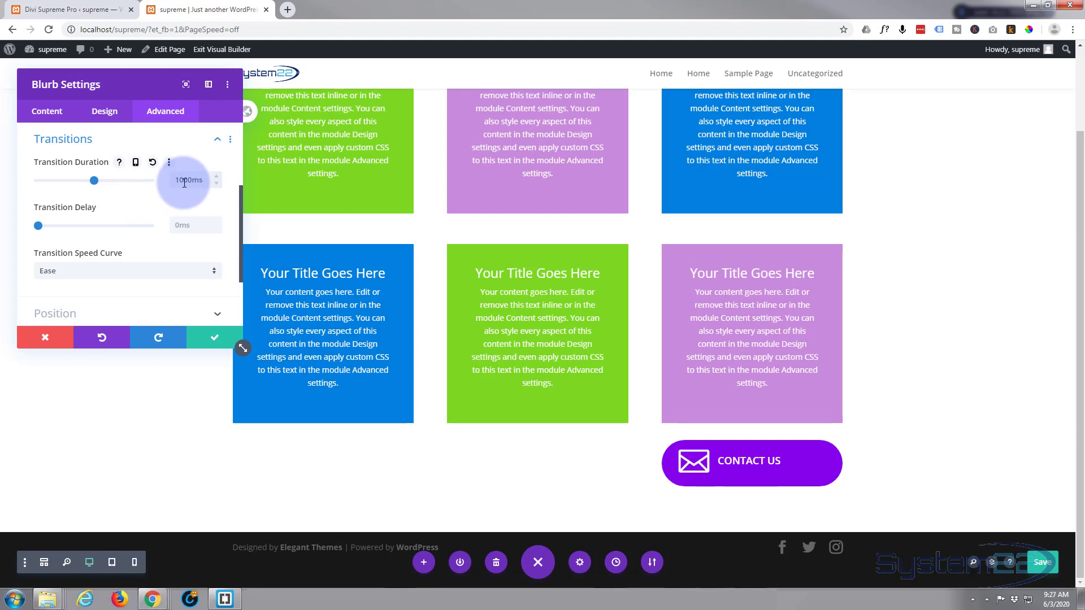
scroll(141, 213, "down", 1)
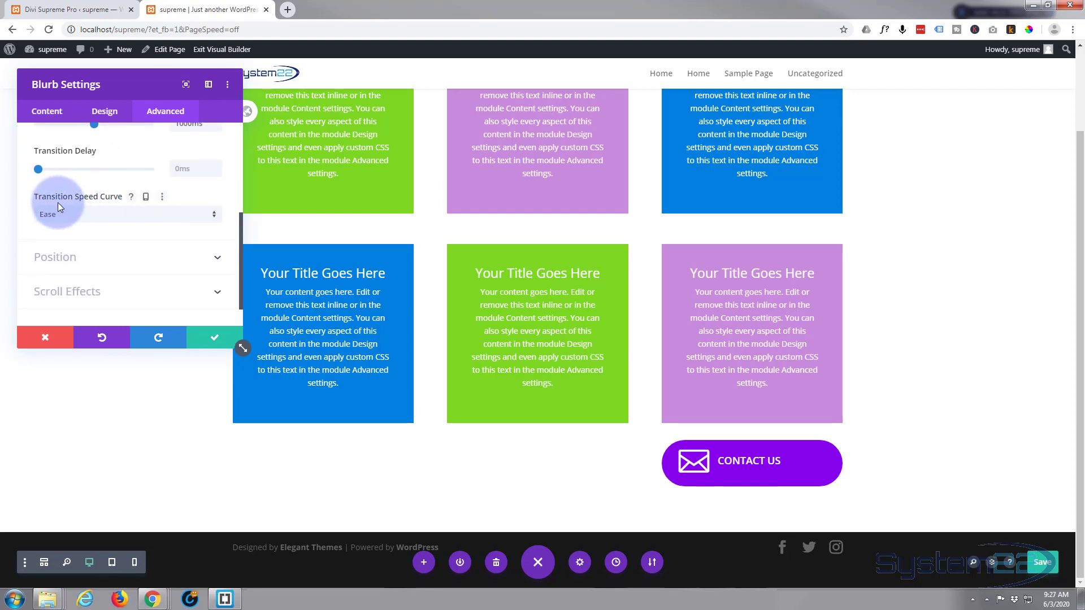
left_click(125, 214)
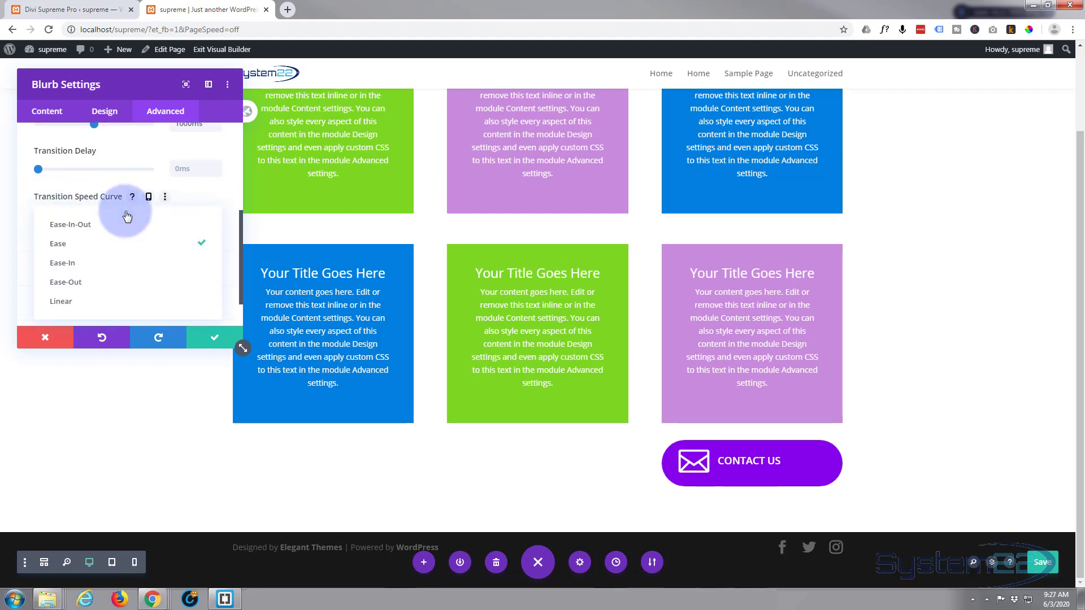
left_click(70, 223)
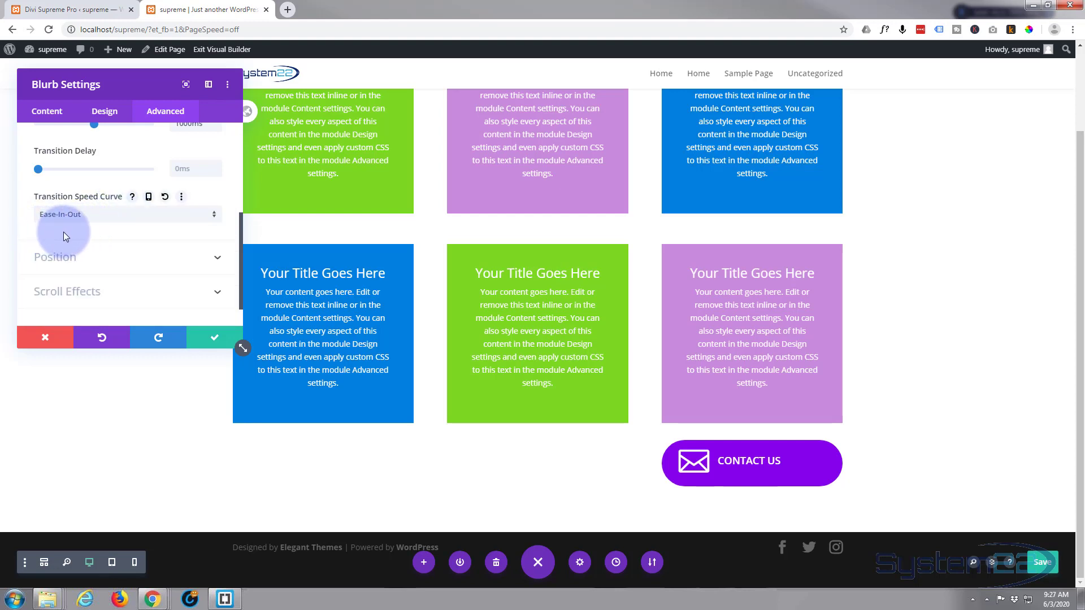
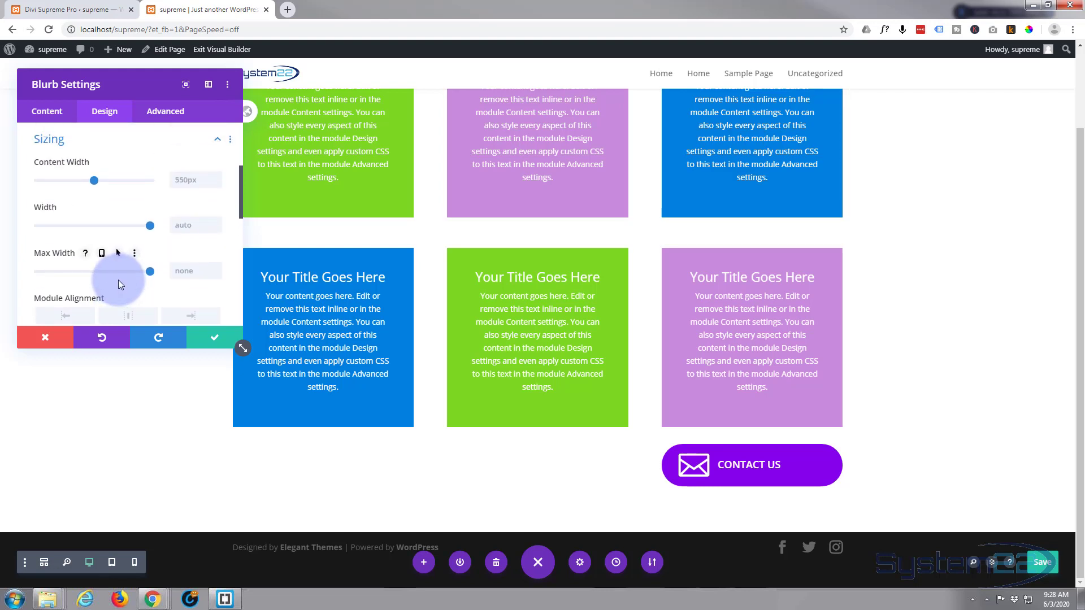
- Enable hover options for the blurb's width and set its desktop width to 120px
scroll(119, 282, "up", 1)
scroll(117, 280, "up", 1)
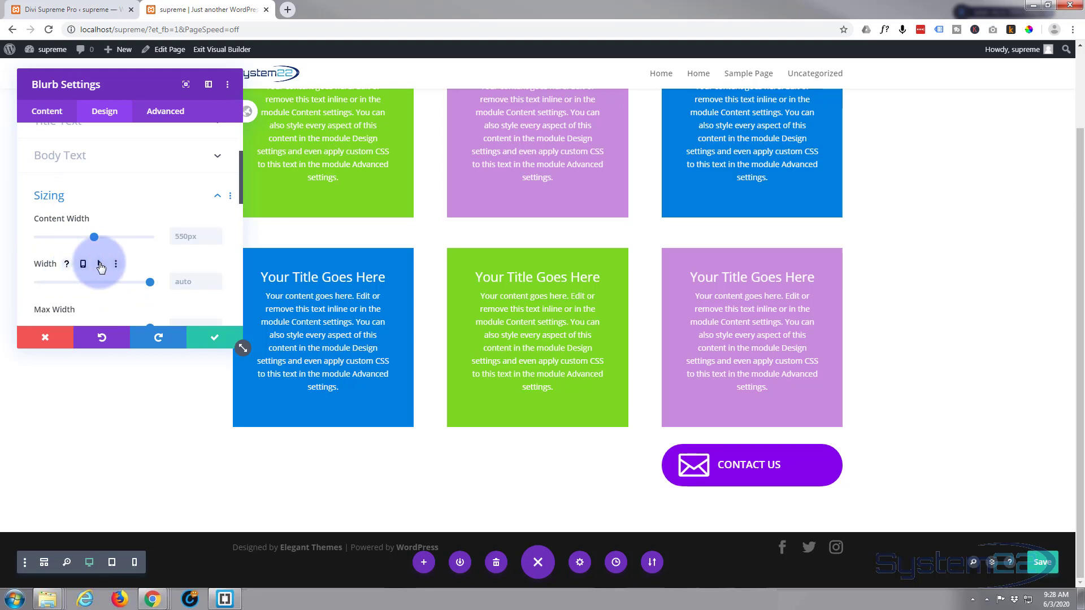
left_click(100, 265)
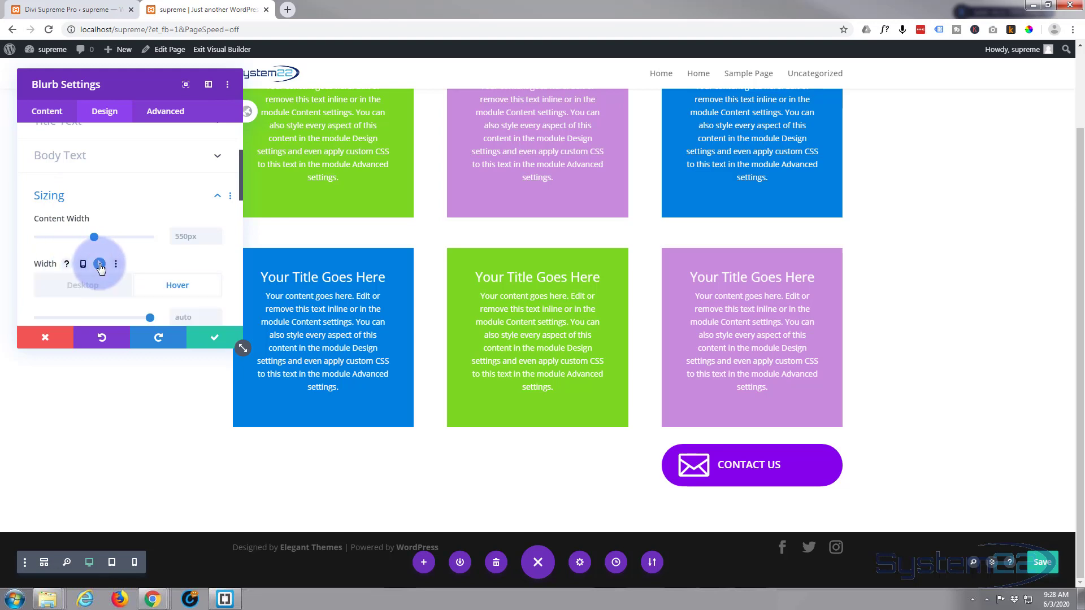
scroll(112, 241, "down", 1)
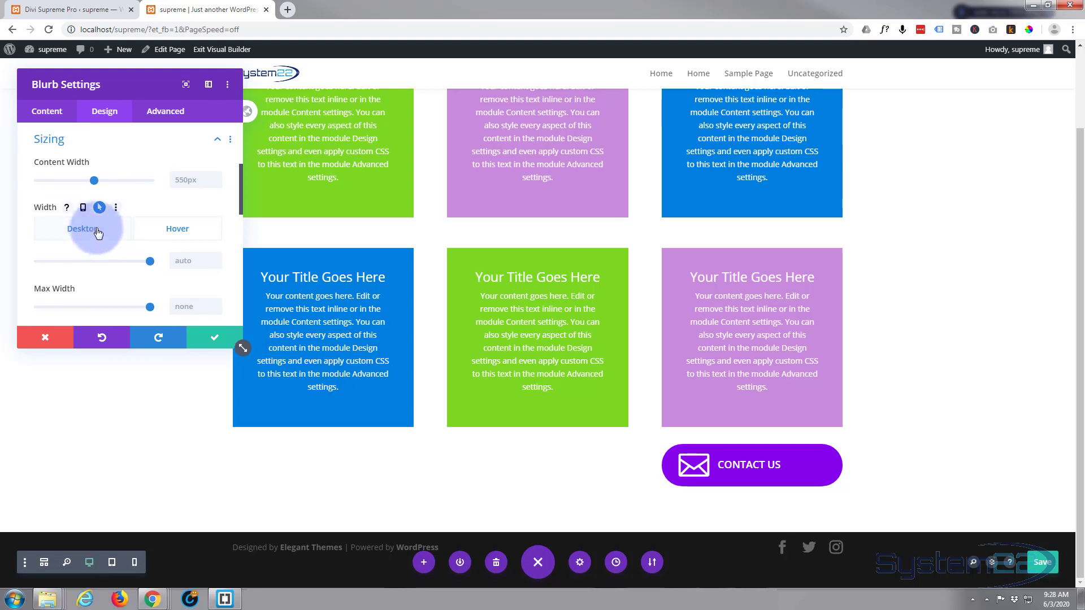
left_click(91, 230)
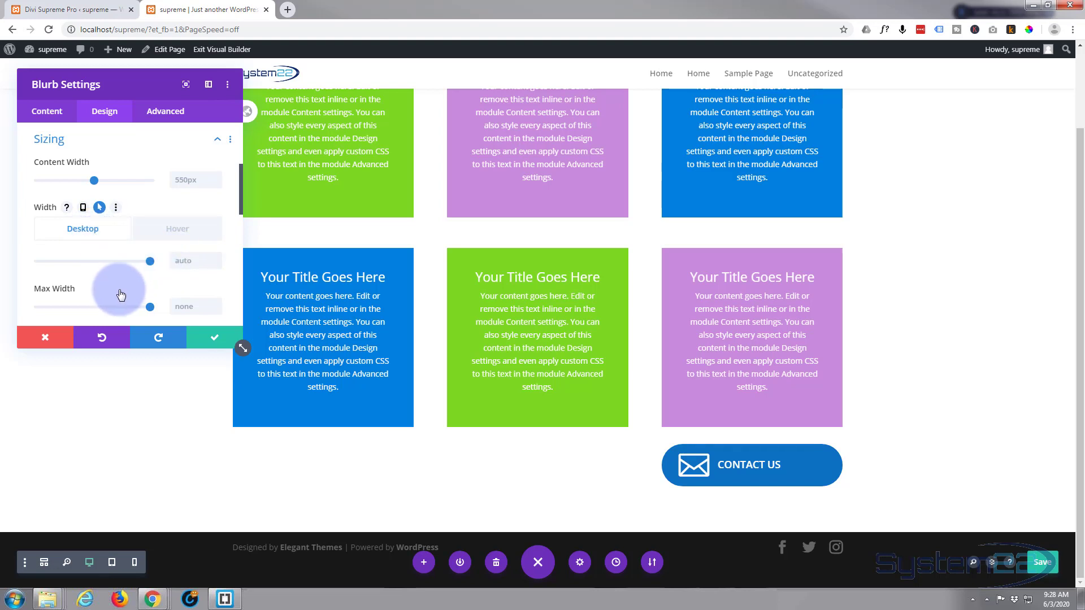
left_click(175, 261)
type("100px")
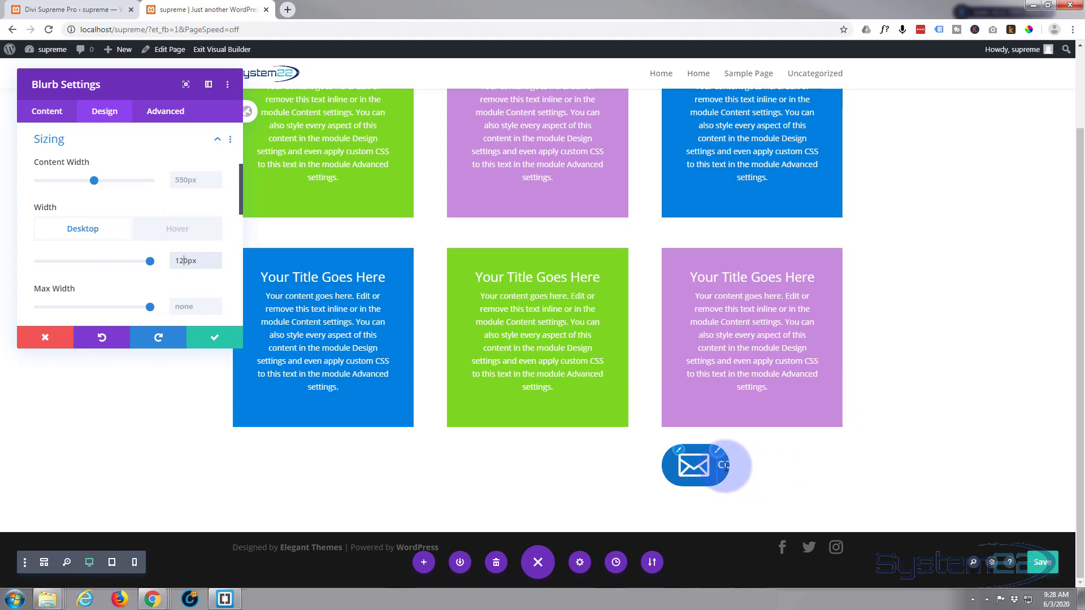
- Reduce the blurb's desktop width gradually to 111px
left_click(215, 264)
left_click(215, 263)
left_click(215, 263)
left_click(216, 263)
left_click(215, 263)
left_click(215, 263)
left_click(215, 263)
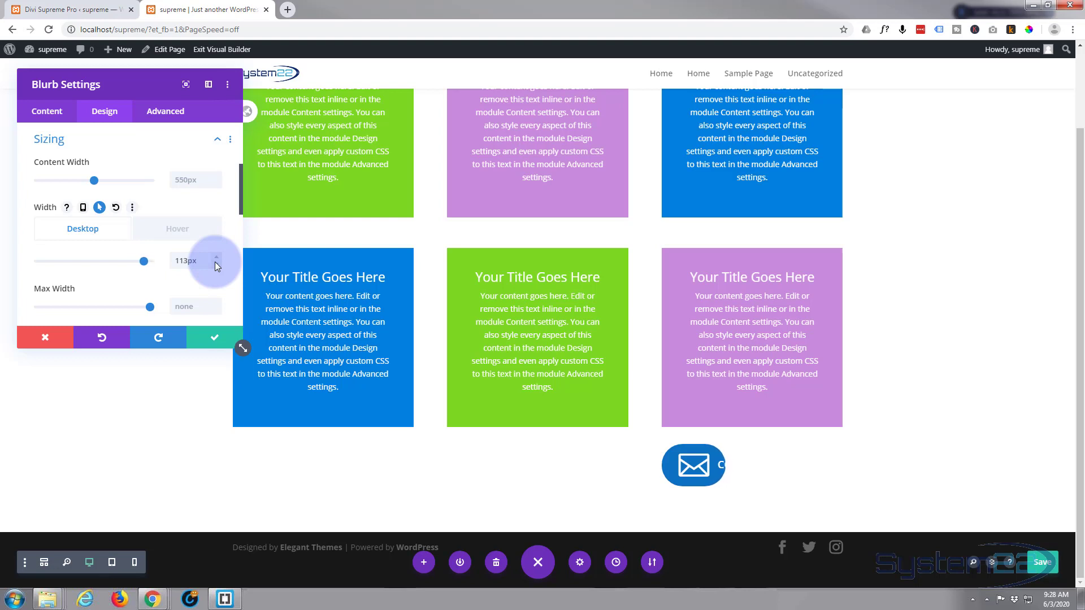
left_click(216, 263)
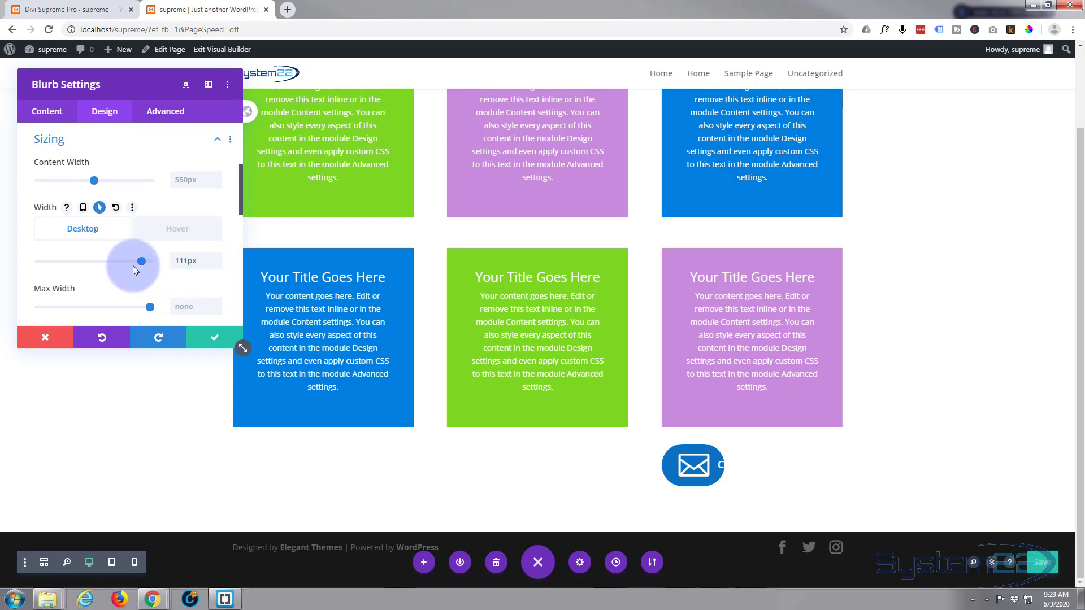
- Set the blurb's hover width to 250px and compare the desktop and hover states
left_click(179, 230)
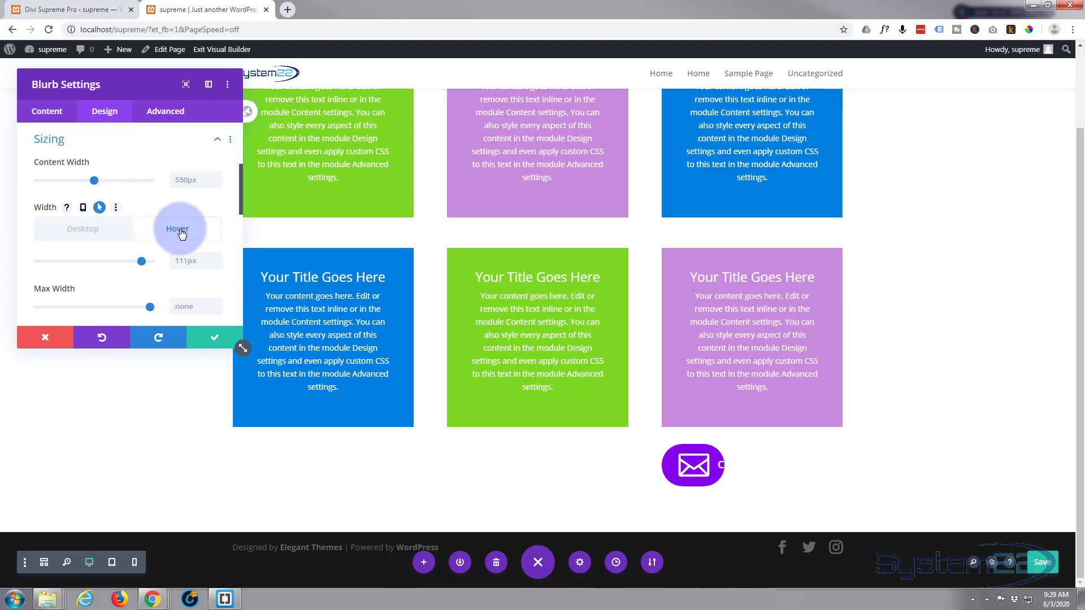
left_click(181, 261)
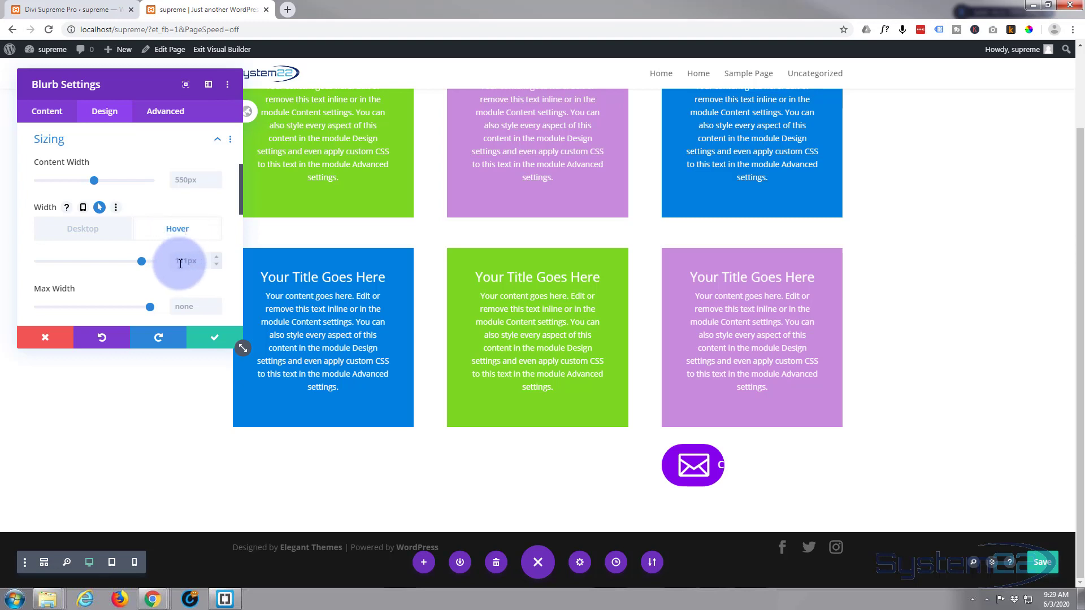
type("250px")
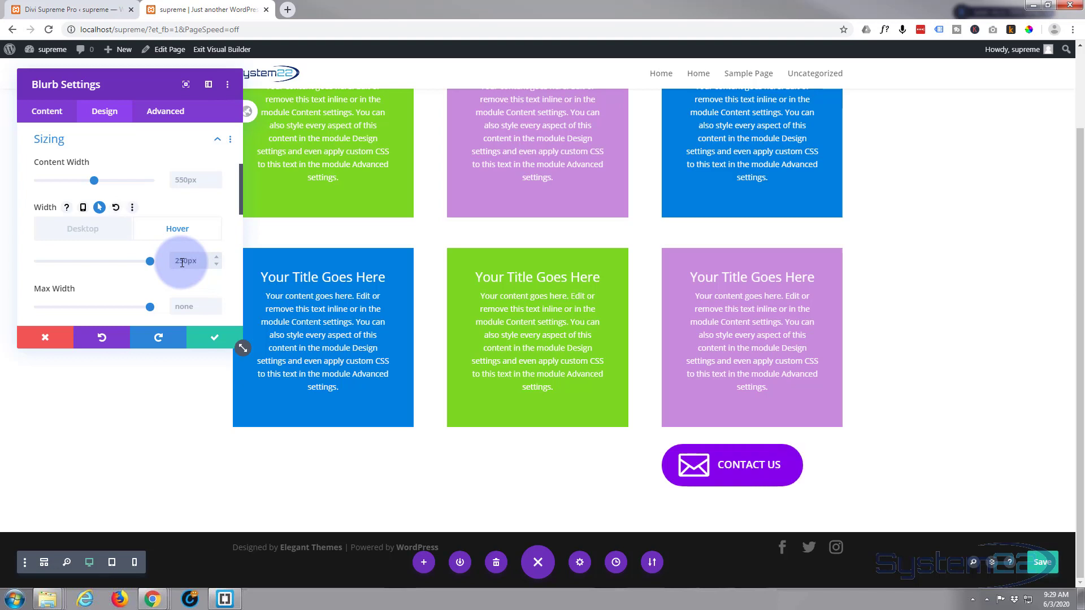
left_click(86, 230)
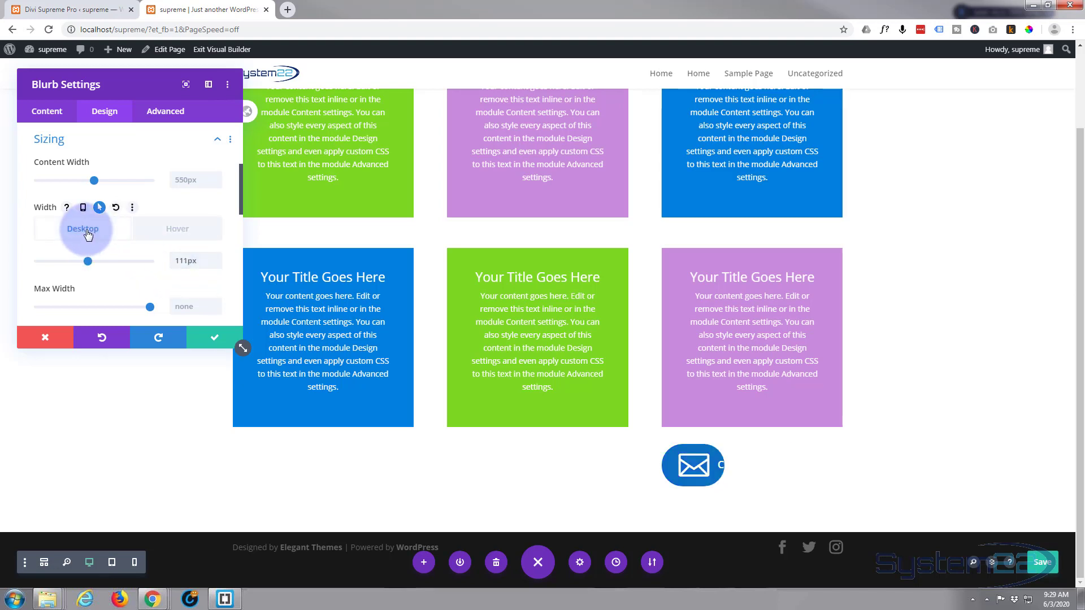
left_click(174, 231)
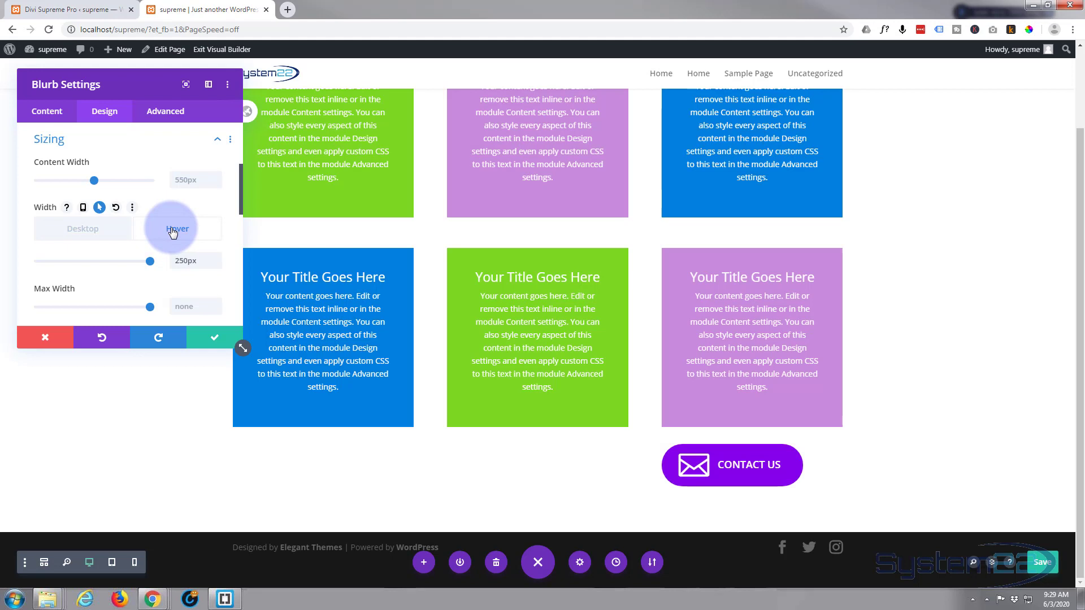
left_click(80, 236)
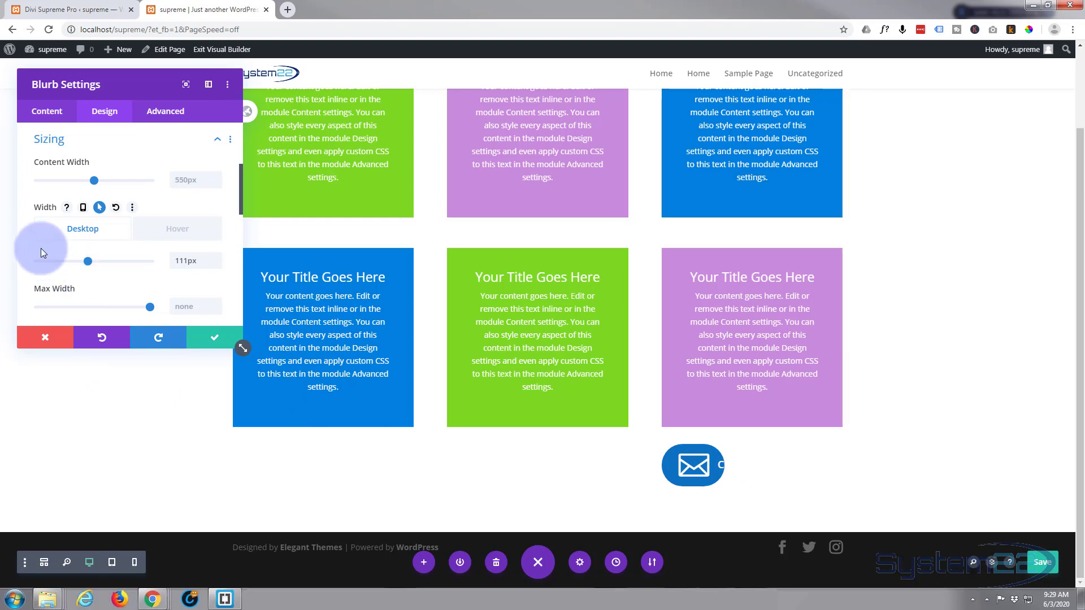
- Add the custom CSS opacity:0; to the blurb title's desktop state
left_click(166, 111)
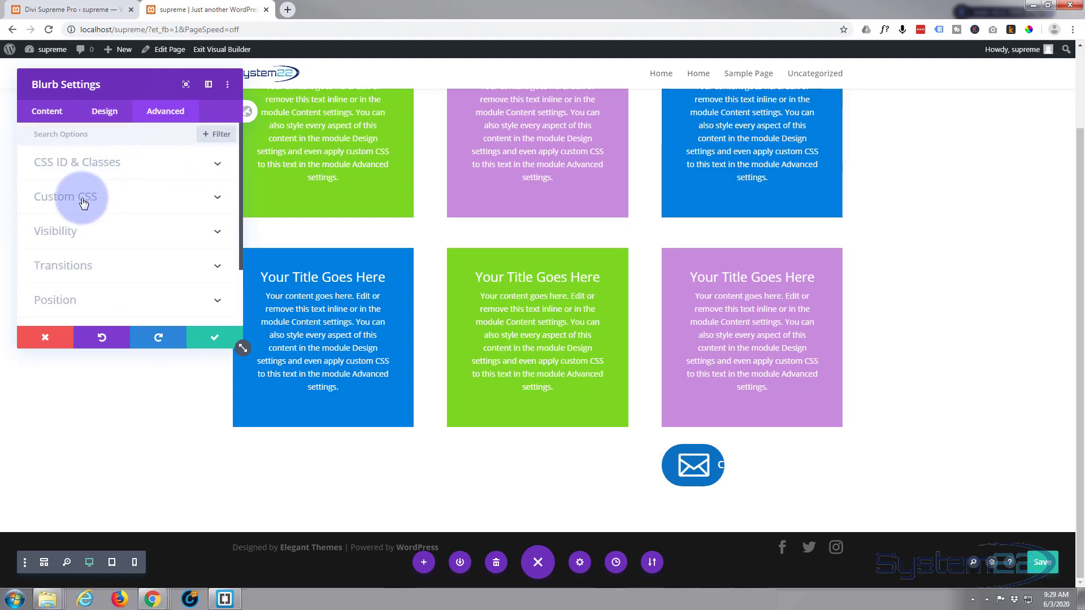
left_click(79, 204)
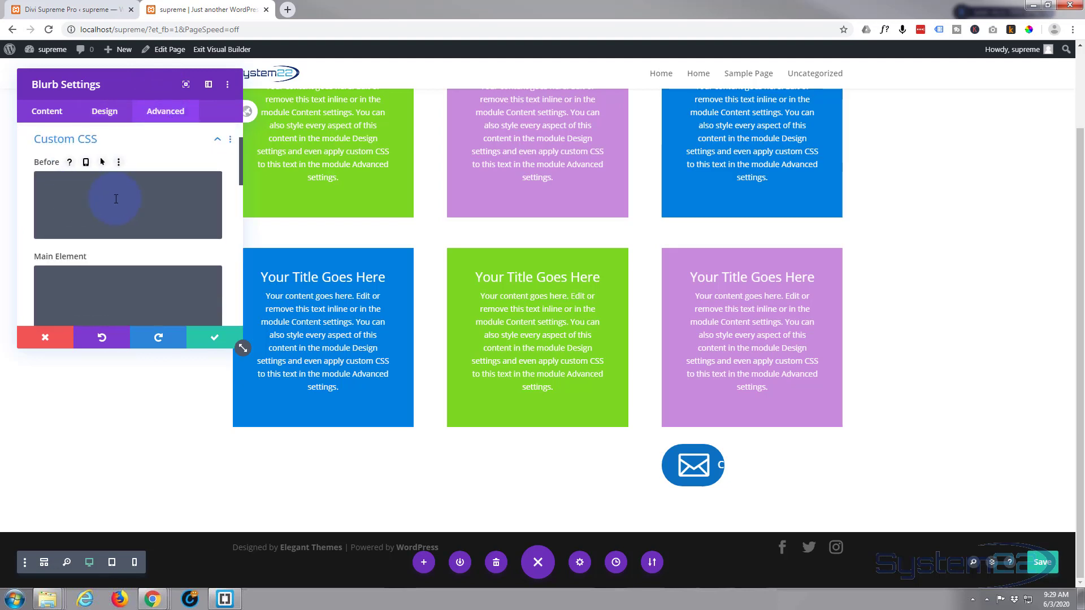
scroll(115, 200, "down", 3)
scroll(115, 203, "down", 3)
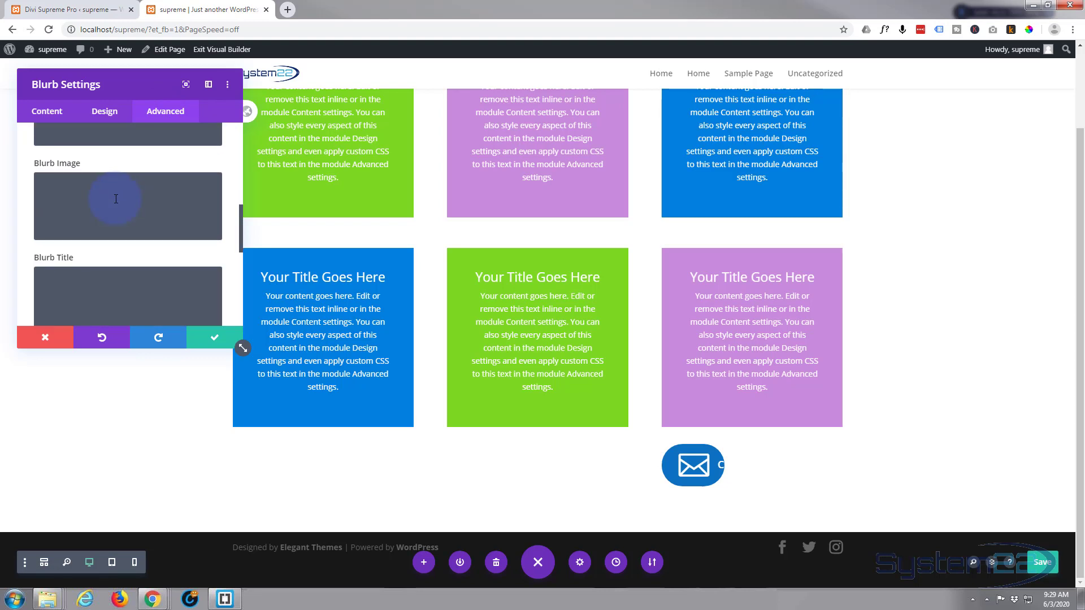
left_click(67, 235)
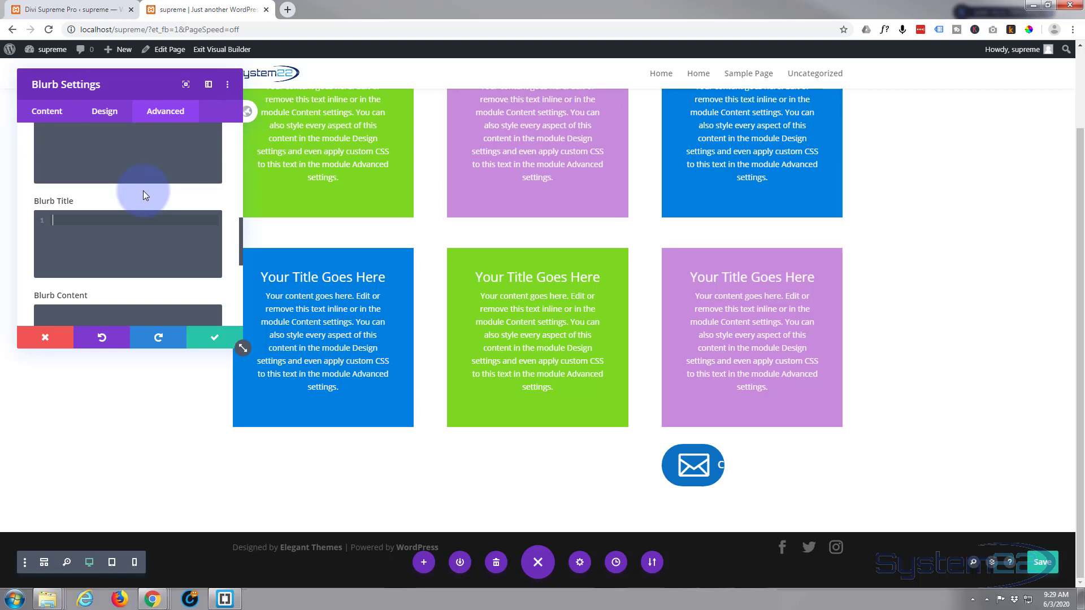
type("opacity:0")
type(";")
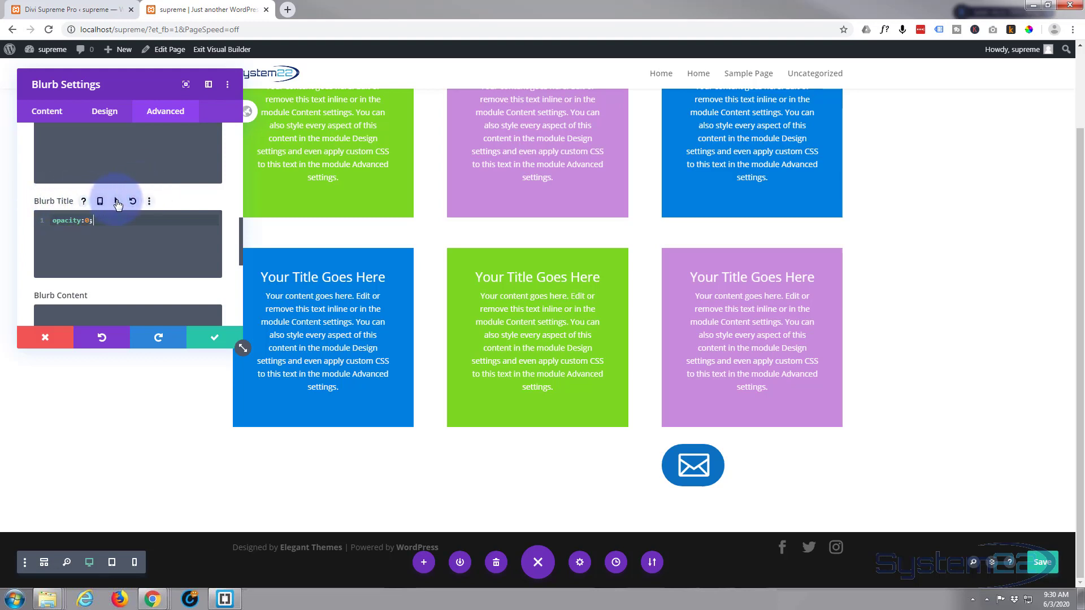
- Add the custom CSS opacity:1; to the blurb title's hover state and compare it with the desktop state
left_click(117, 202)
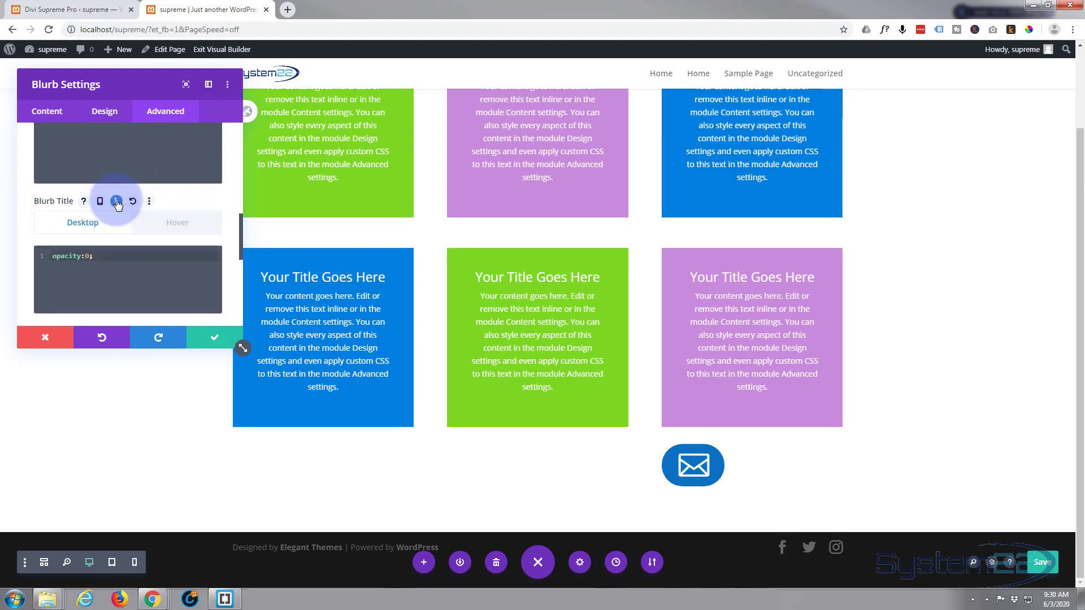
left_click(177, 224)
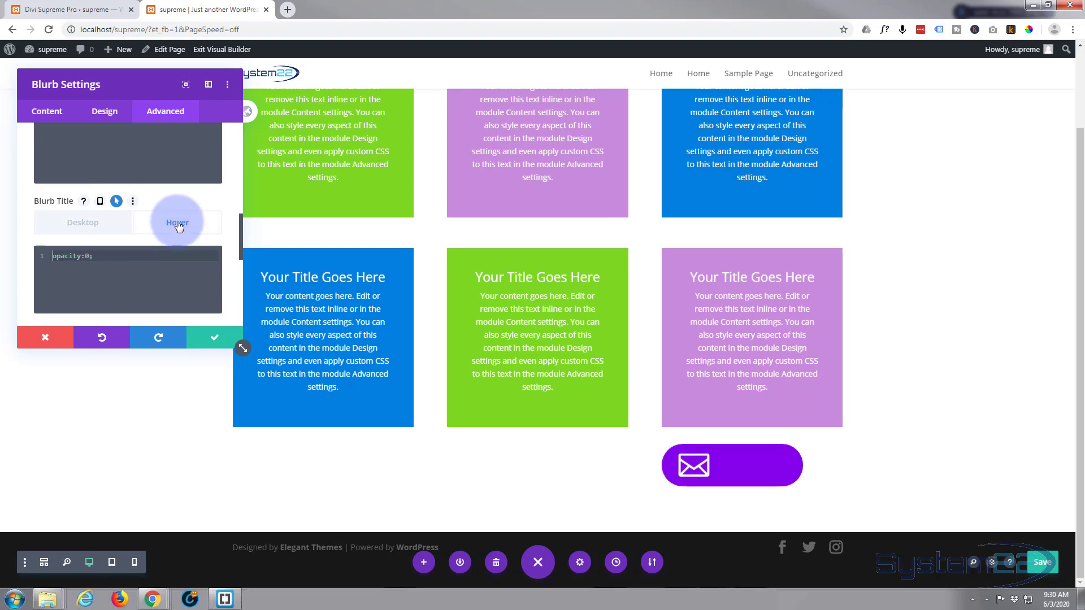
left_click(102, 253)
type("opacity")
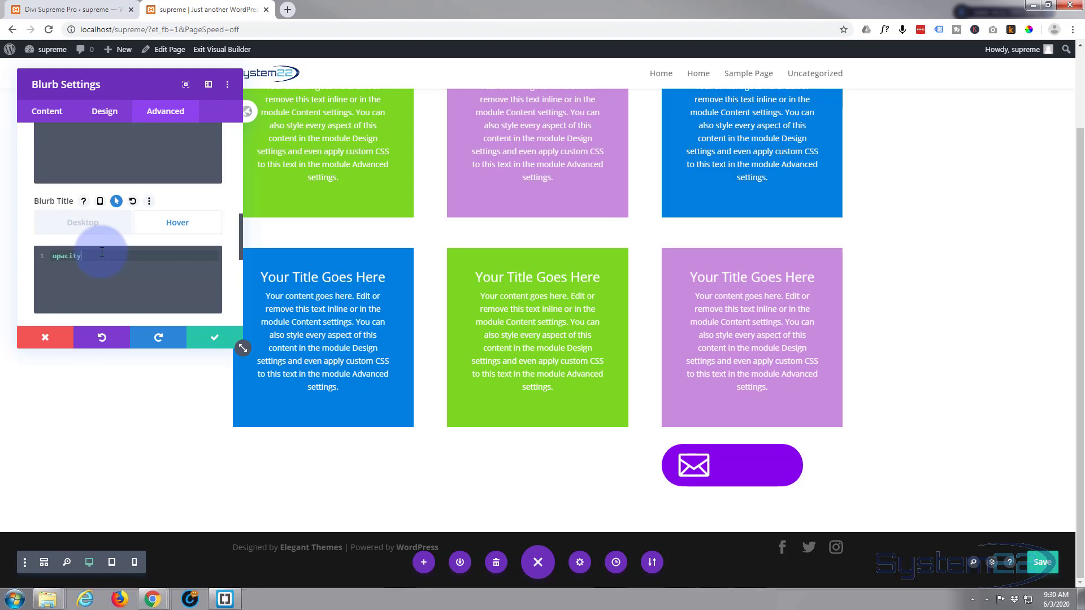
type(":1;")
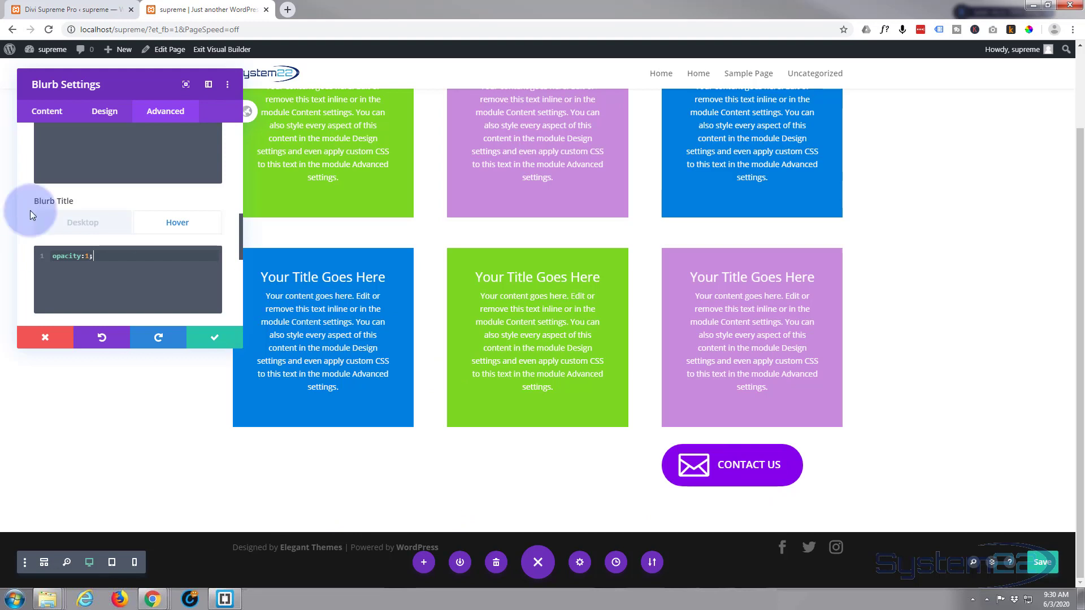
left_click(70, 225)
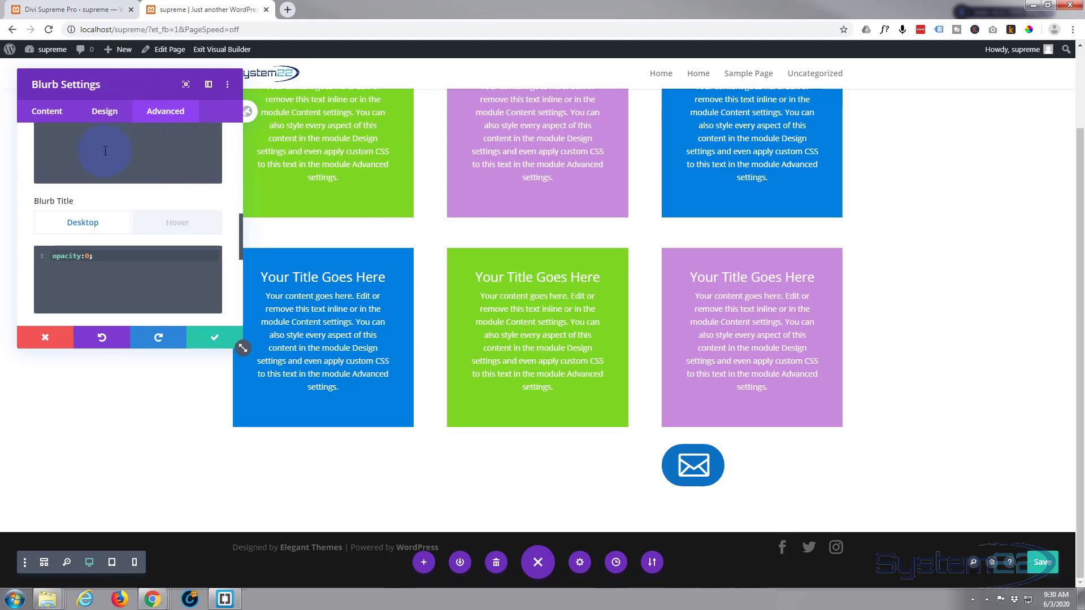
- Set the blurb's position to Fixed and its location to the middle of the screen's right edge
scroll(105, 150, "up", 5)
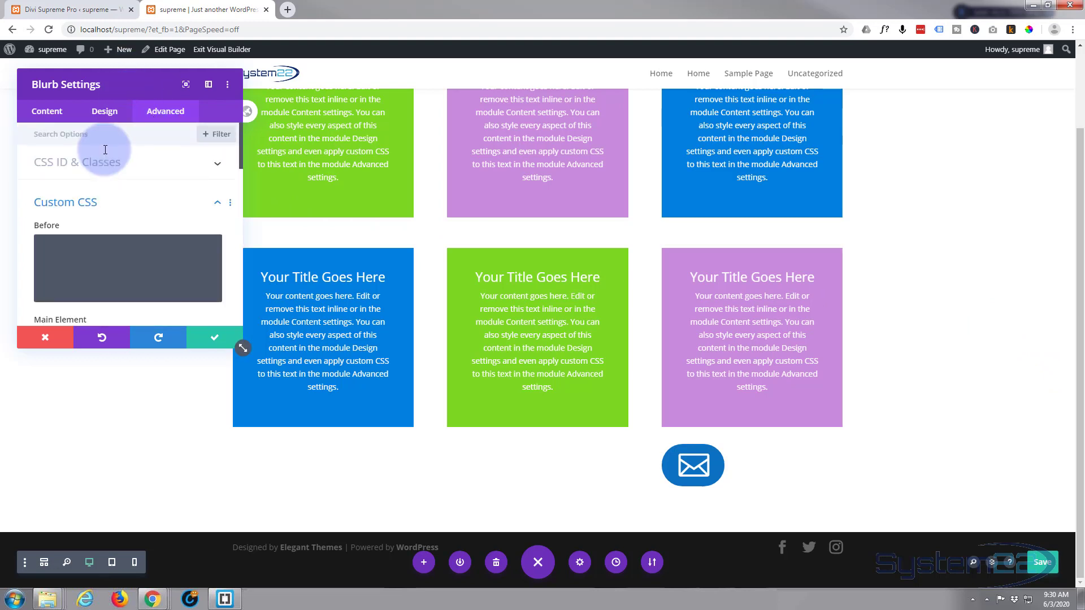
left_click(121, 202)
scroll(113, 209, "down", 3)
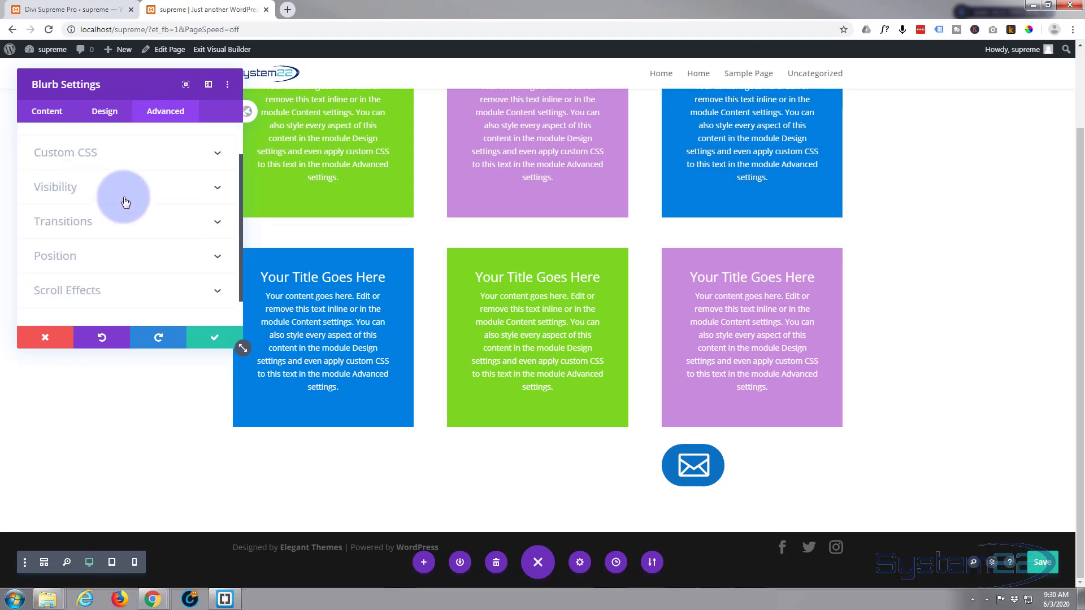
left_click(108, 220)
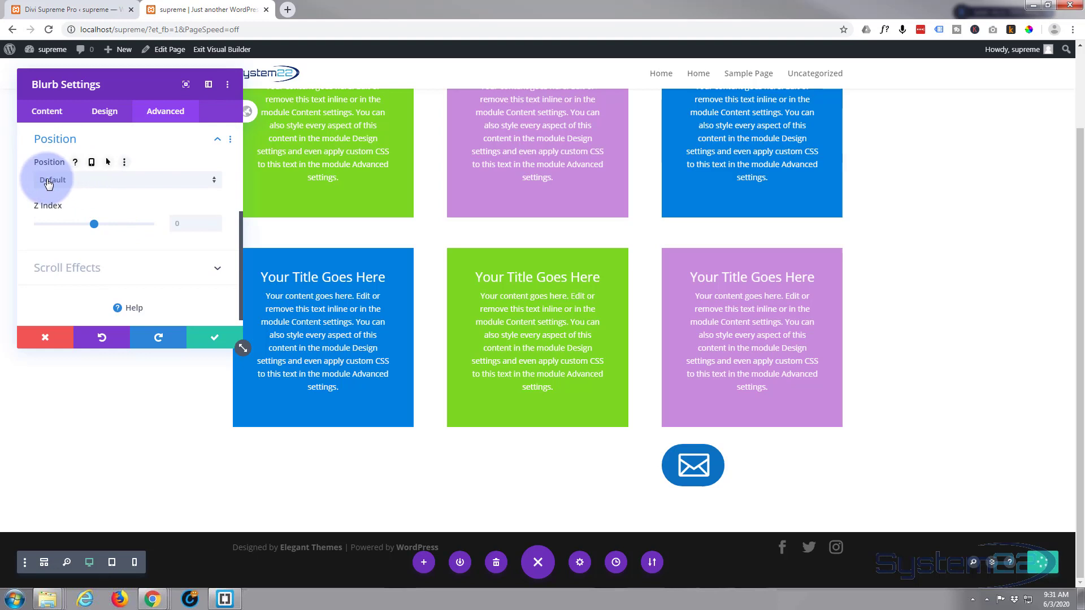
left_click(98, 185)
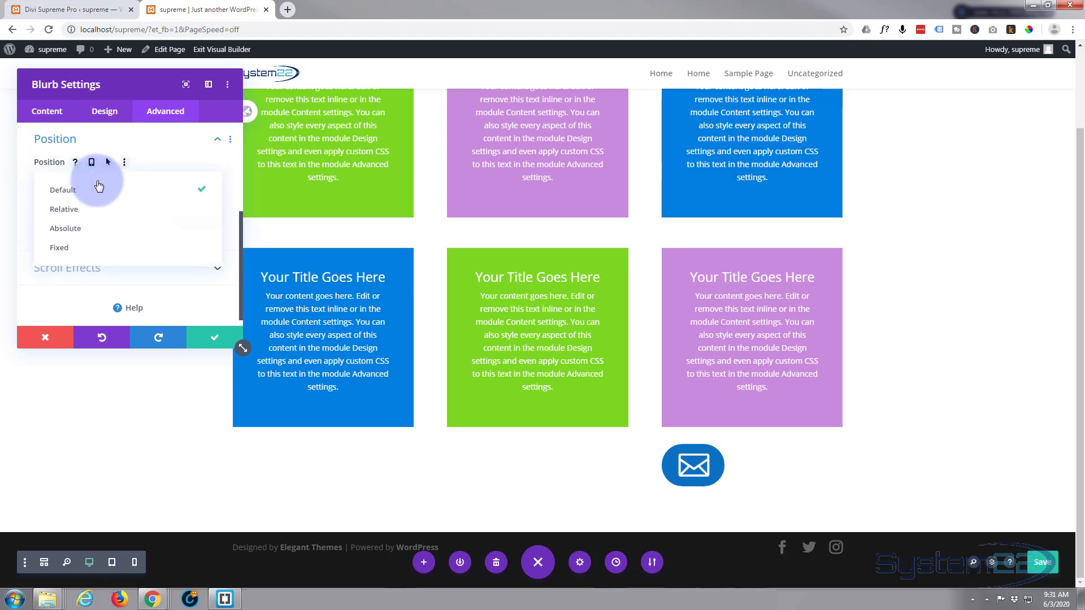
left_click(69, 250)
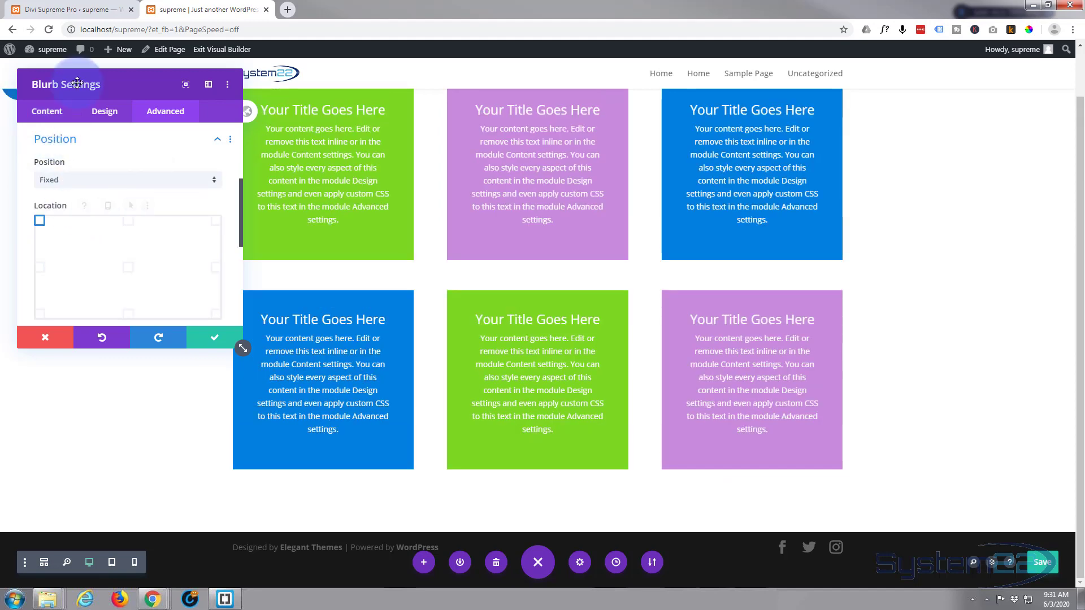
left_click_drag(131, 84, 234, 82)
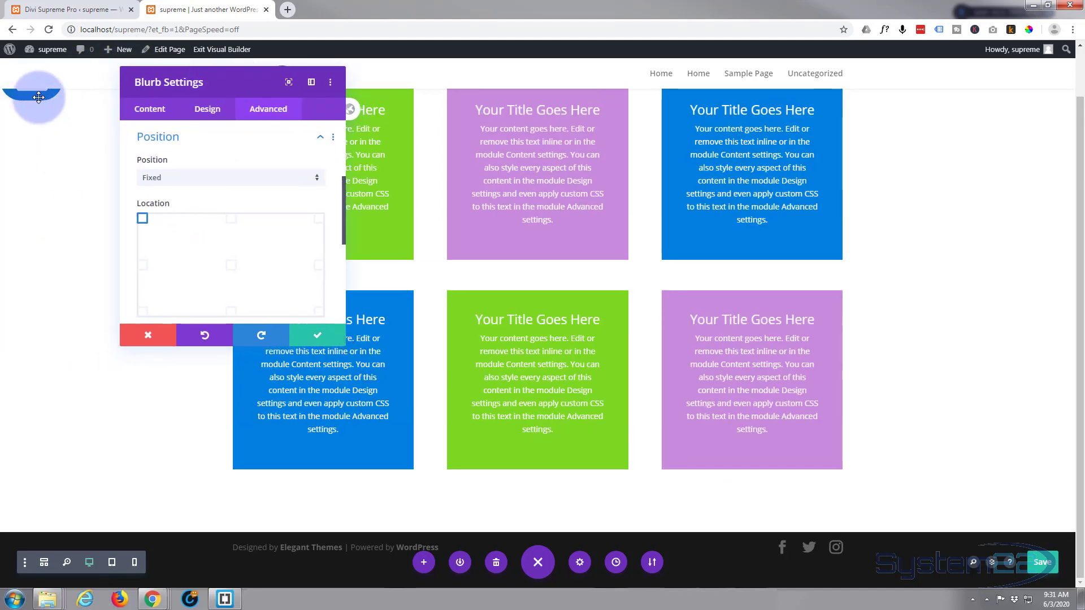
left_click(319, 265)
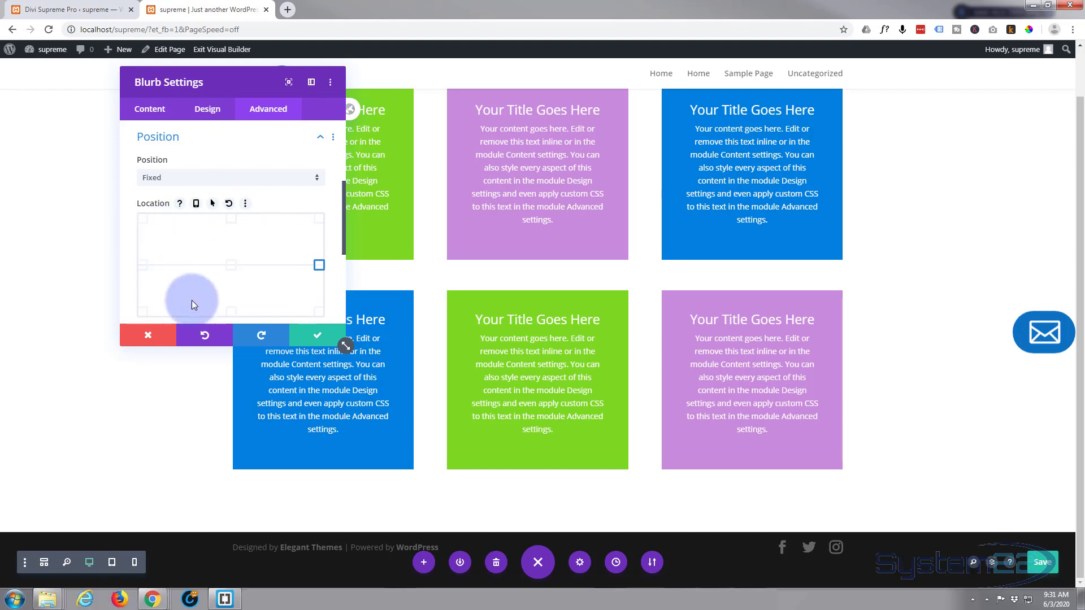
- Try a horizontal offset of -16px on the fixed blurb
scroll(246, 255, "down", 3)
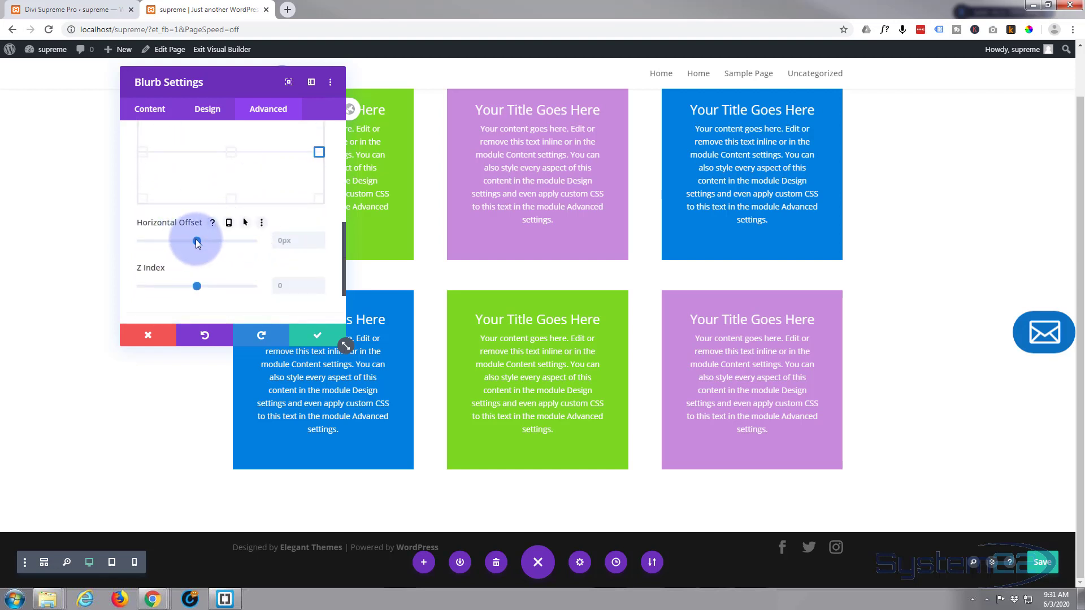
left_click_drag(197, 239, 201, 242)
left_click_drag(197, 243, 195, 242)
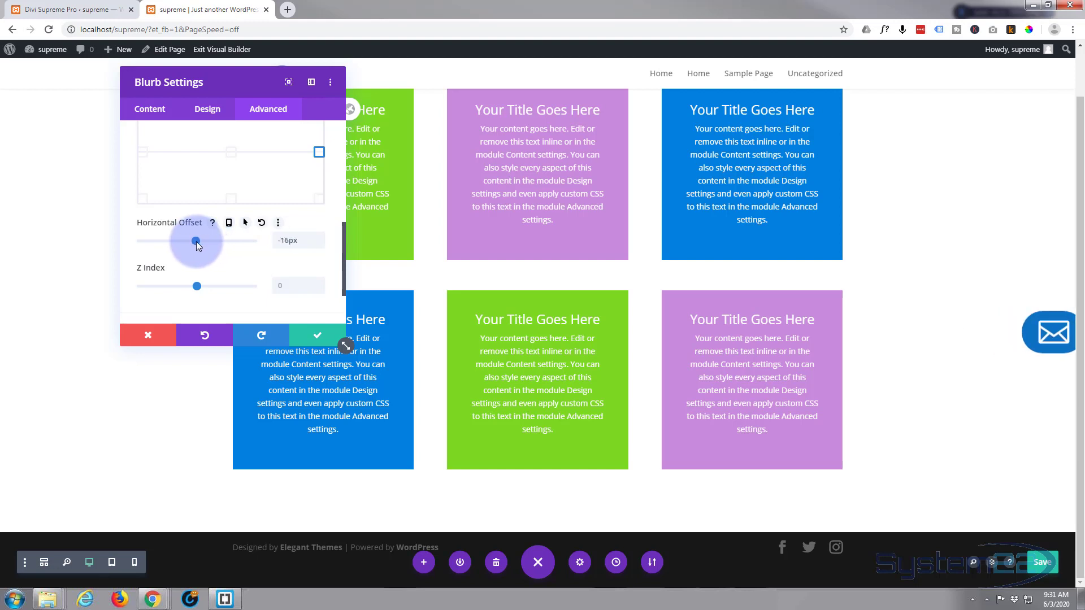
- Try the top-right location for the blurb with a 237px vertical and a 25px horizontal offset
scroll(200, 259, "up", 1)
scroll(200, 258, "up", 1)
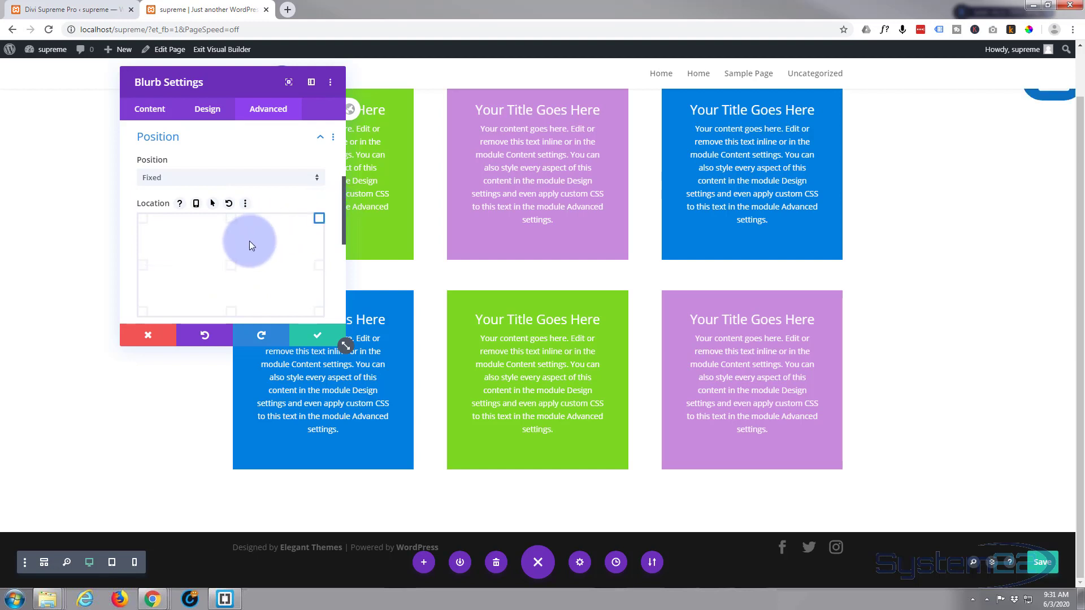
scroll(249, 240, "down", 3)
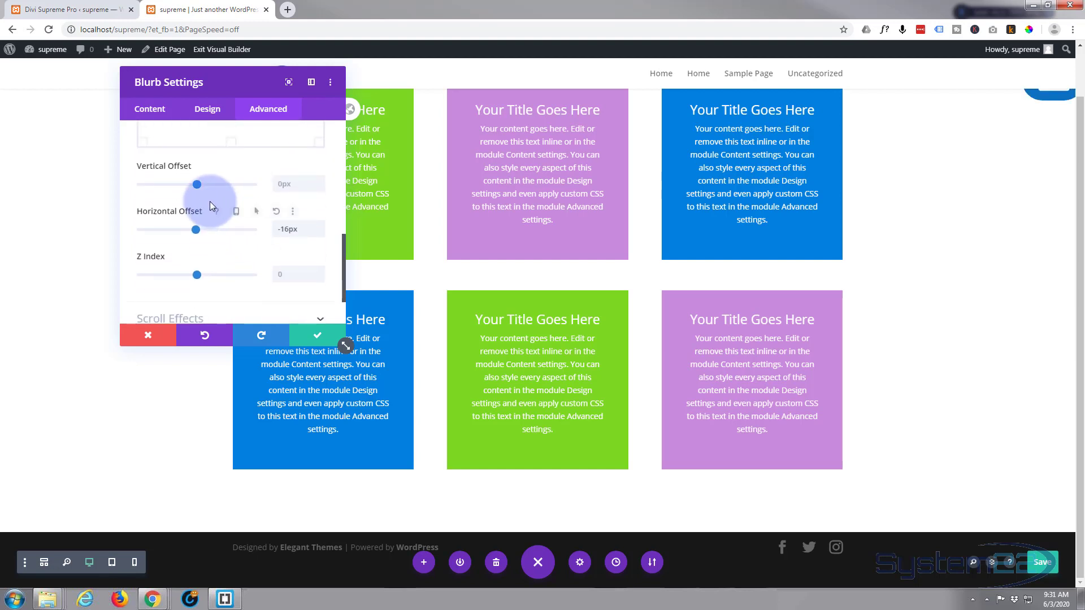
left_click_drag(195, 182, 210, 185)
left_click_drag(196, 230, 198, 229)
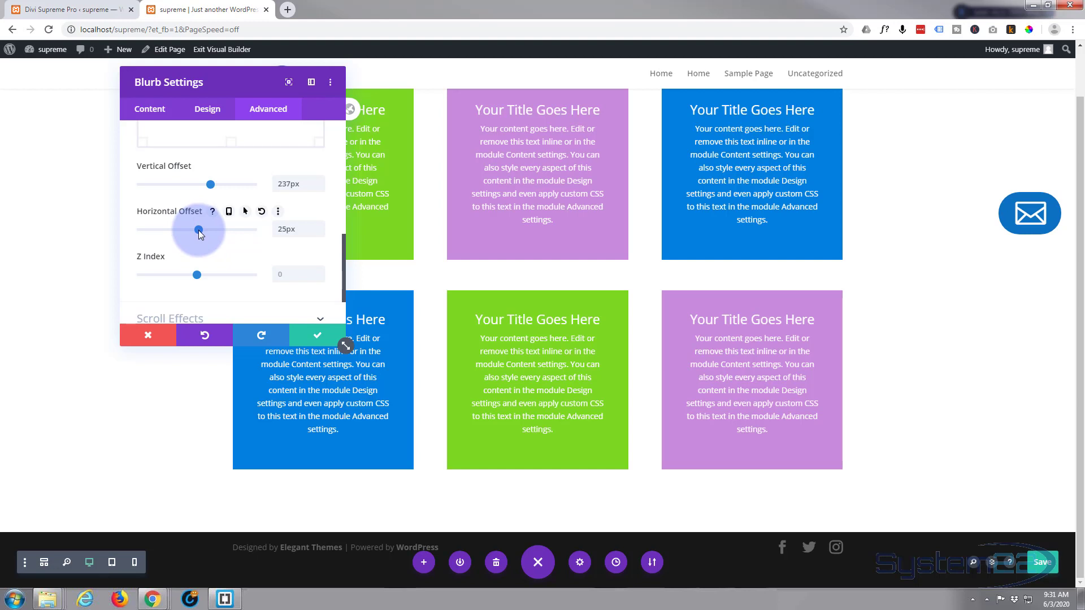
- Return the blurb to the middle-right location and set its horizontal offset to 10px
scroll(243, 198, "up", 2)
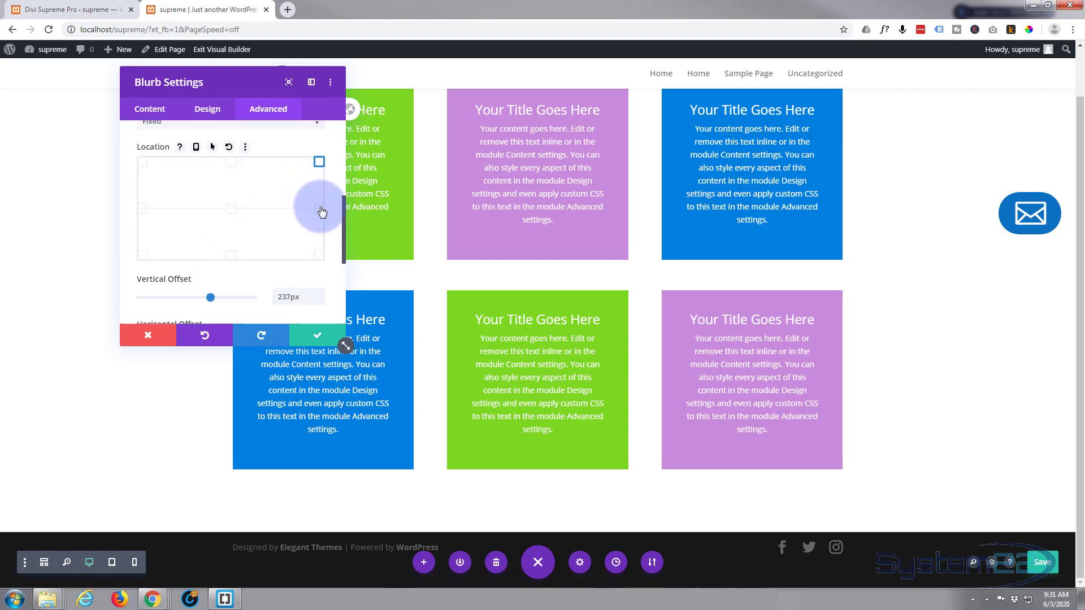
left_click(321, 211)
scroll(225, 198, "down", 3)
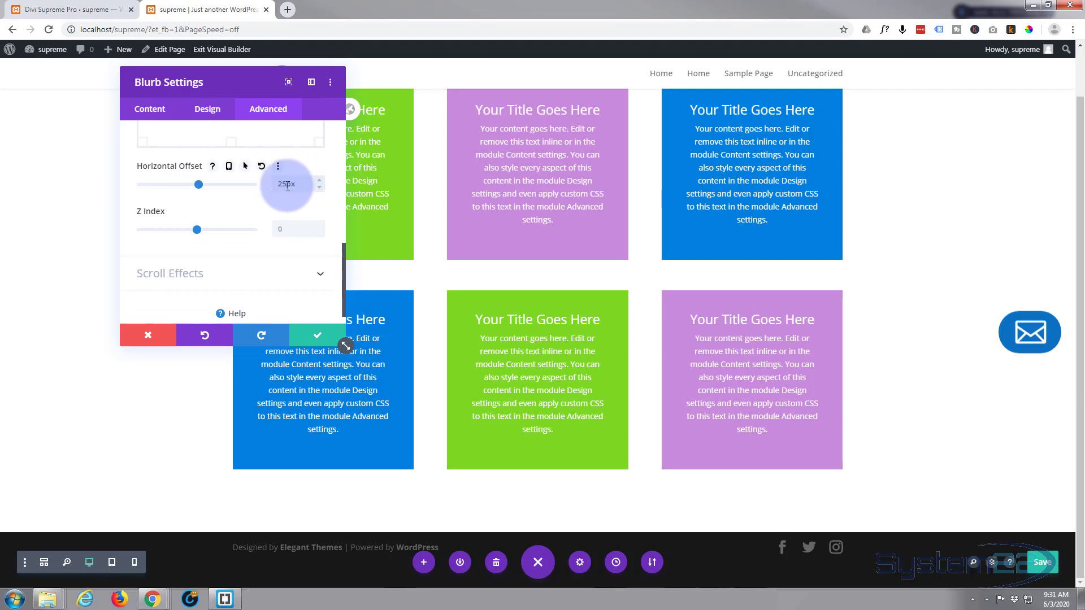
left_click_drag(278, 186, 286, 185)
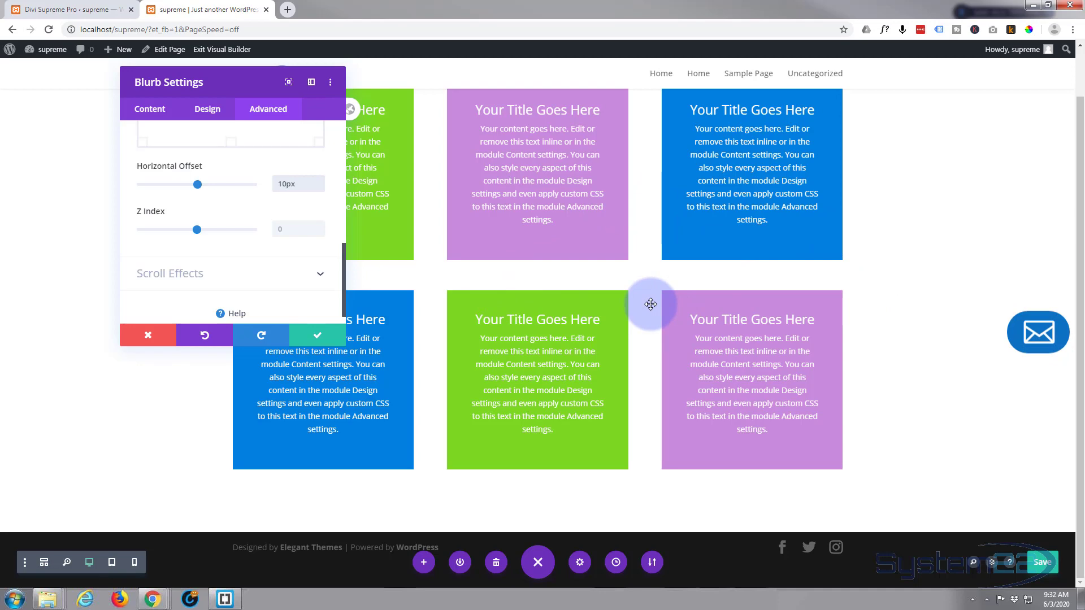
- Check the Enable Divi Popup setting in Divi Supreme Pro and turn on Use Popup in the blurb's visibility options
left_click(55, 16)
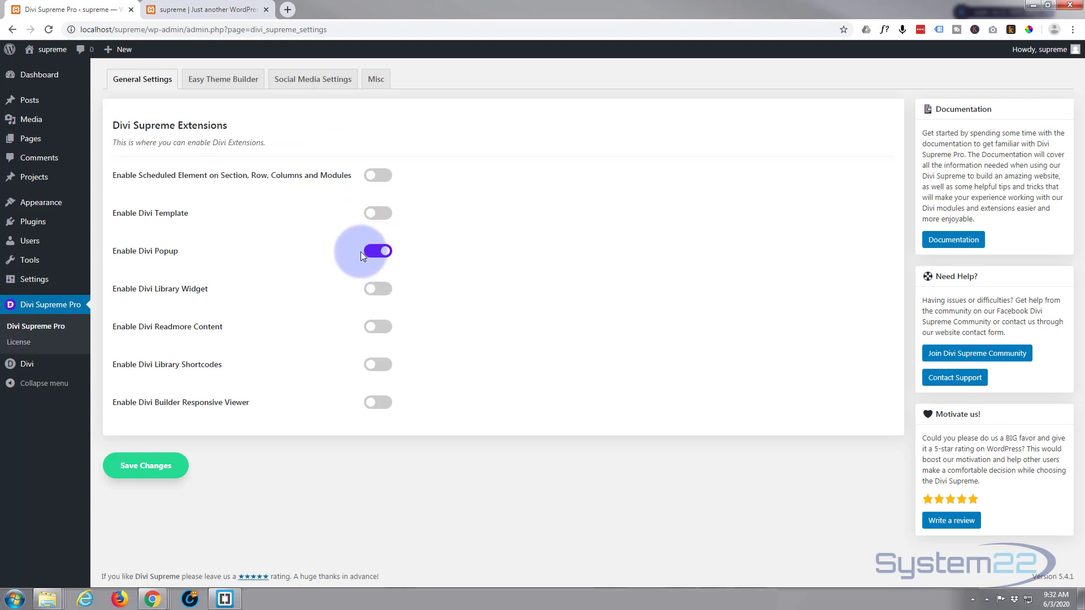
left_click(178, 10)
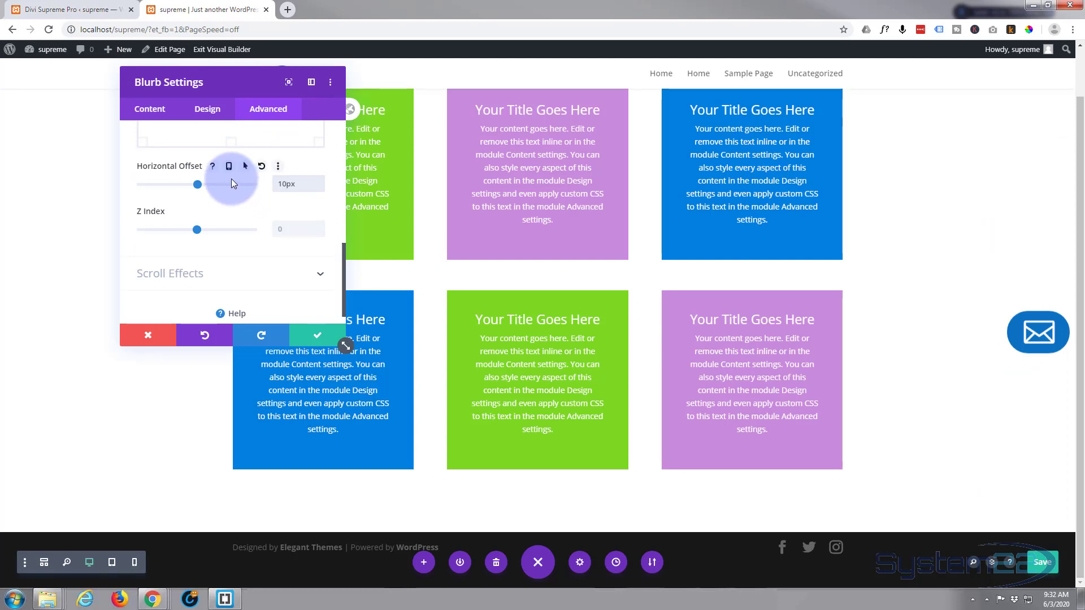
scroll(225, 182, "up", 2)
scroll(225, 182, "up", 5)
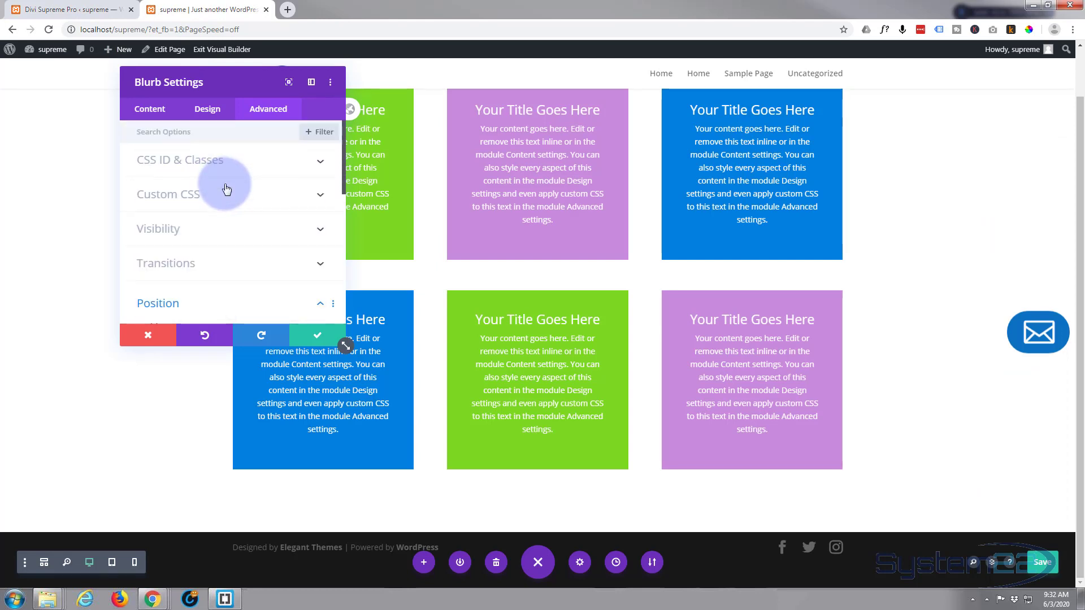
left_click(225, 298)
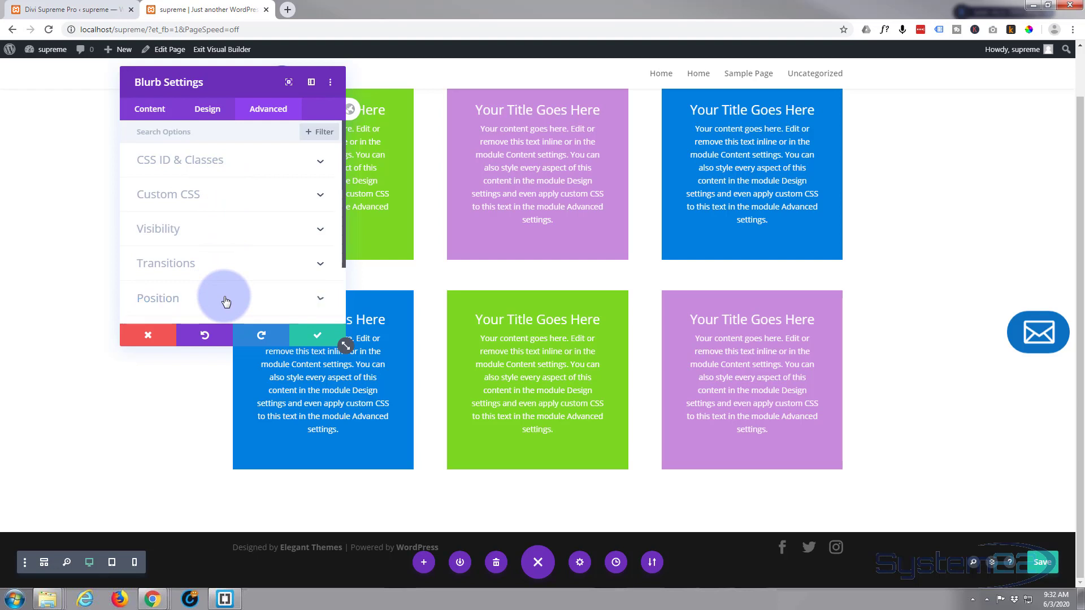
left_click(222, 232)
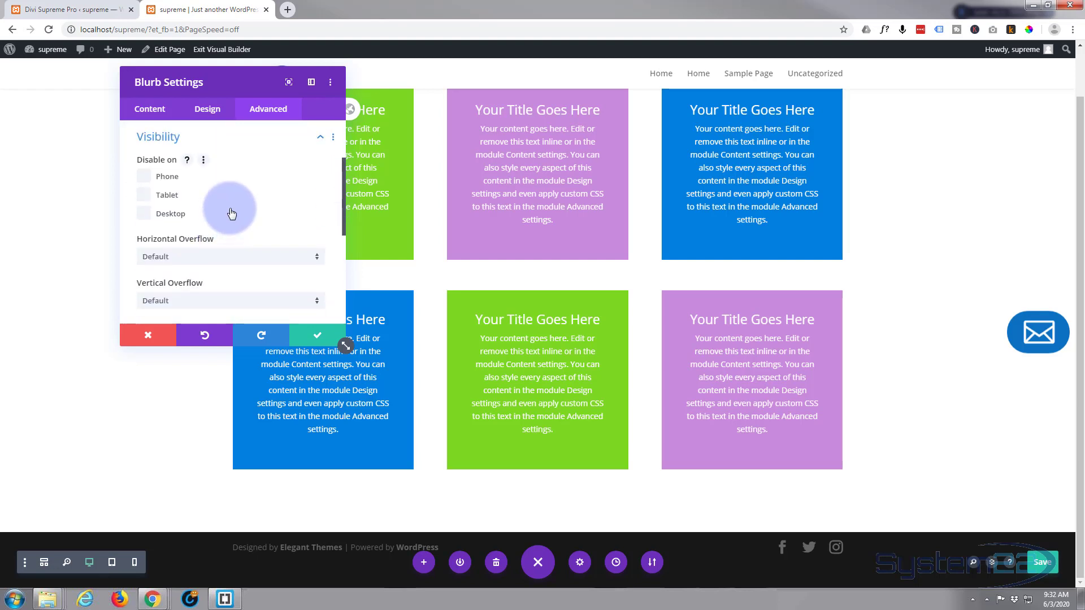
scroll(230, 212, "down", 2)
scroll(229, 213, "down", 3)
scroll(230, 209, "up", 2)
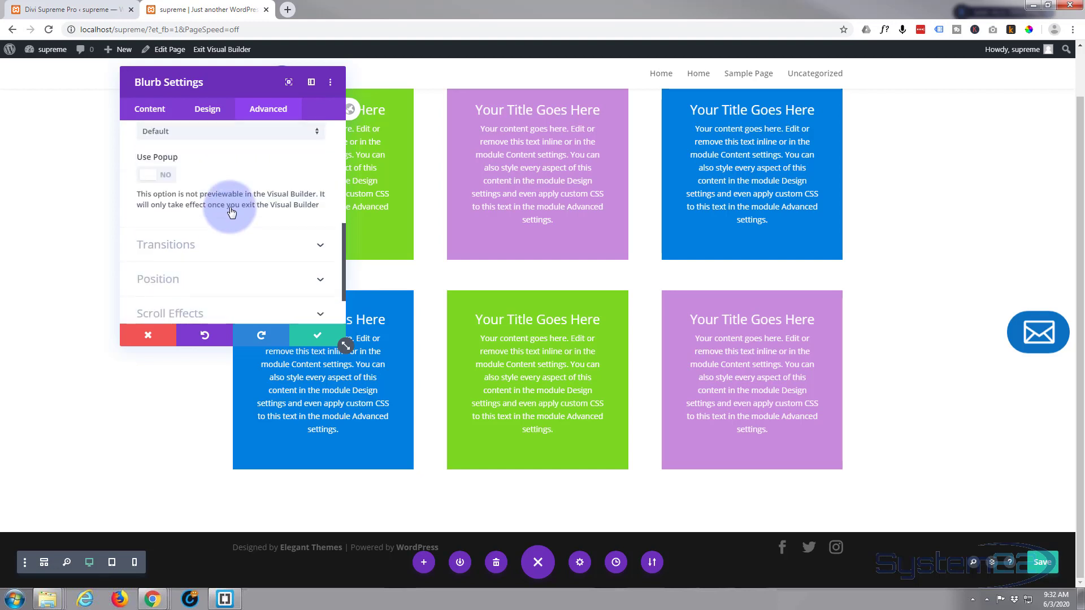
left_click(164, 176)
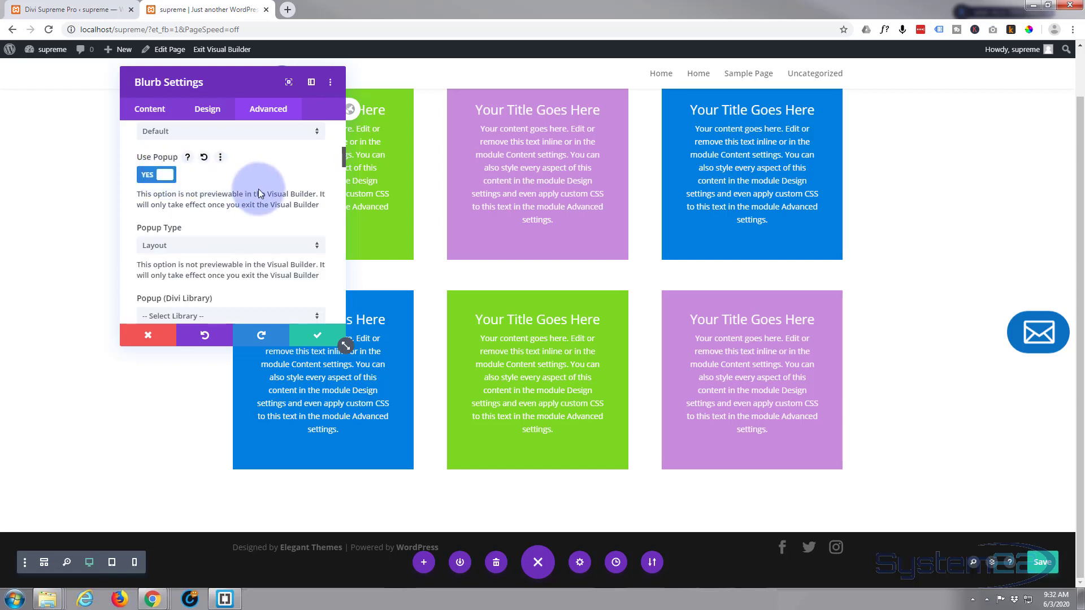
scroll(254, 188, "down", 1)
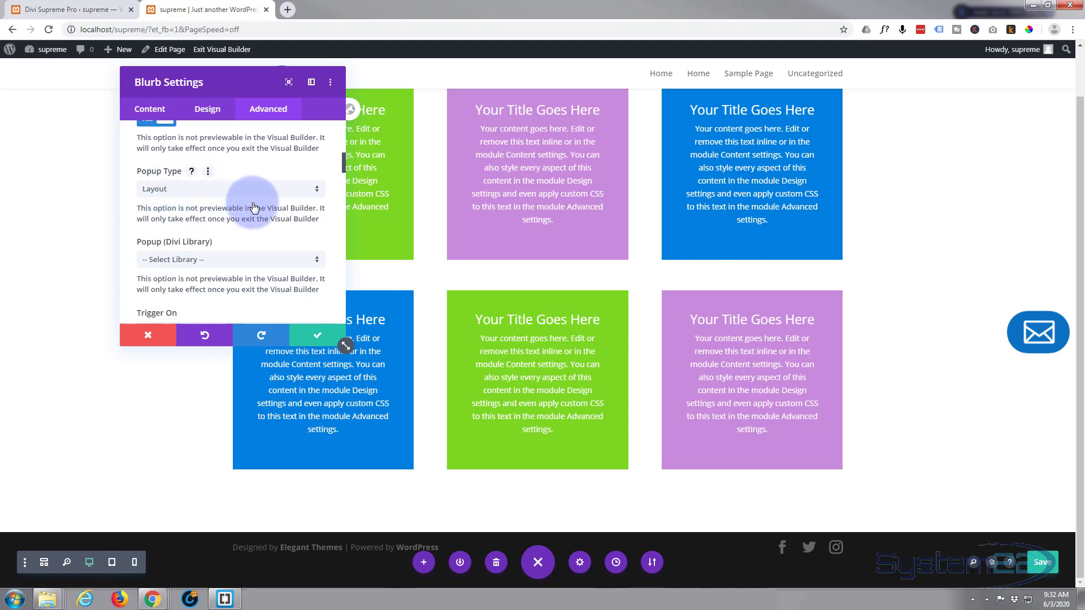
scroll(253, 207, "down", 1)
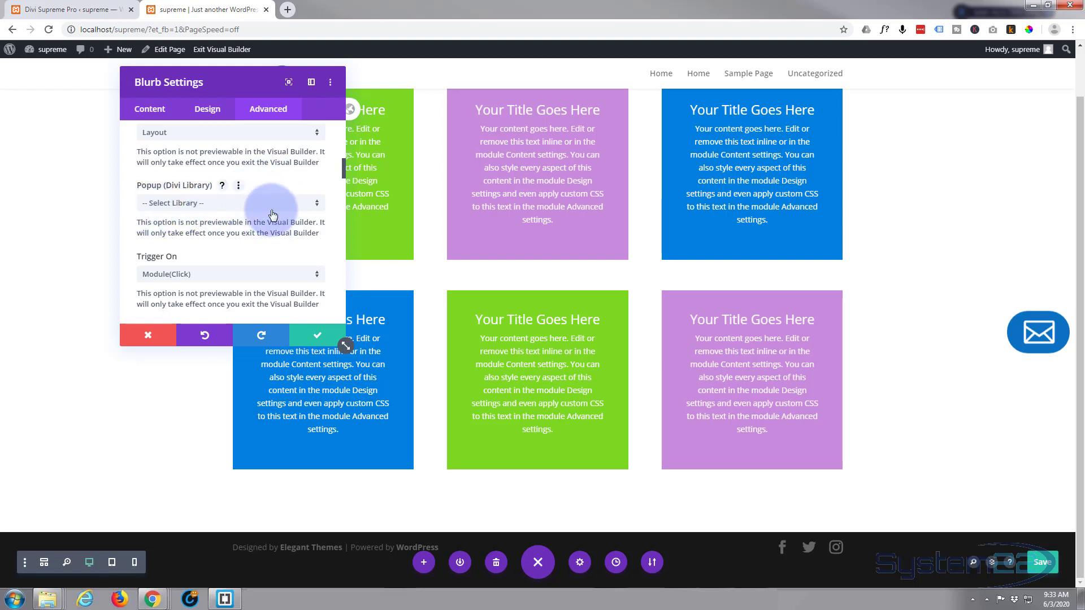
left_click(317, 339)
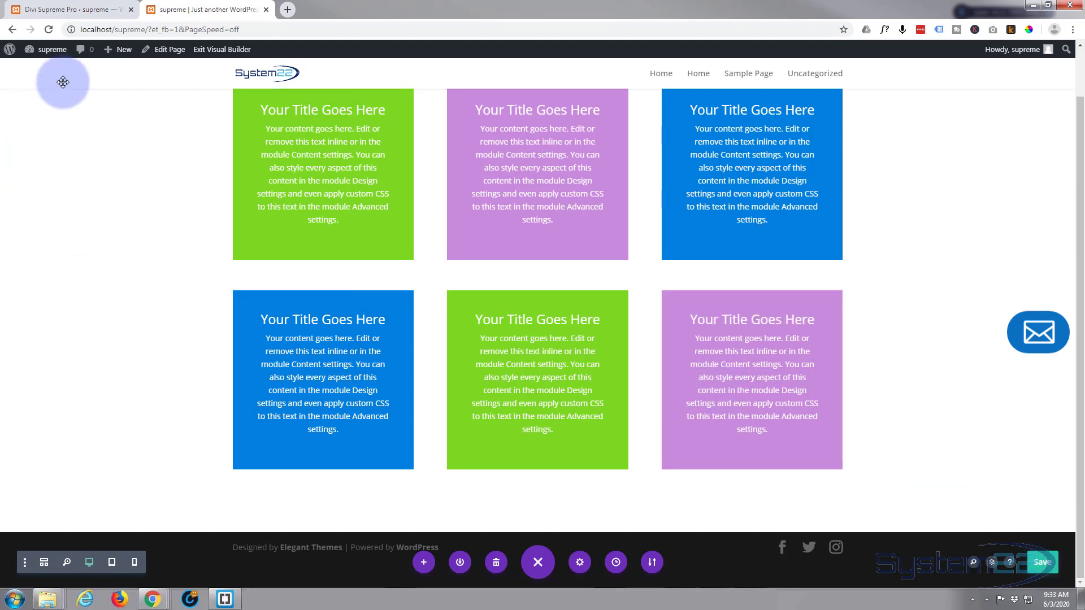
- Reload the page, reopen the Contact Us blurb's settings from the wireframe view and return to the desktop view
left_click(50, 29)
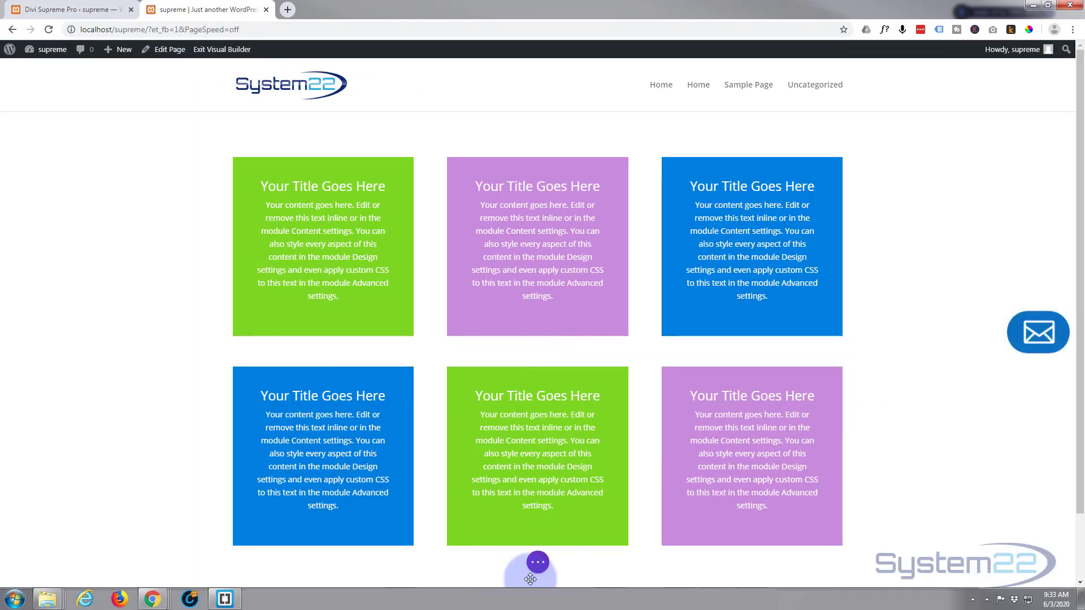
left_click(537, 562)
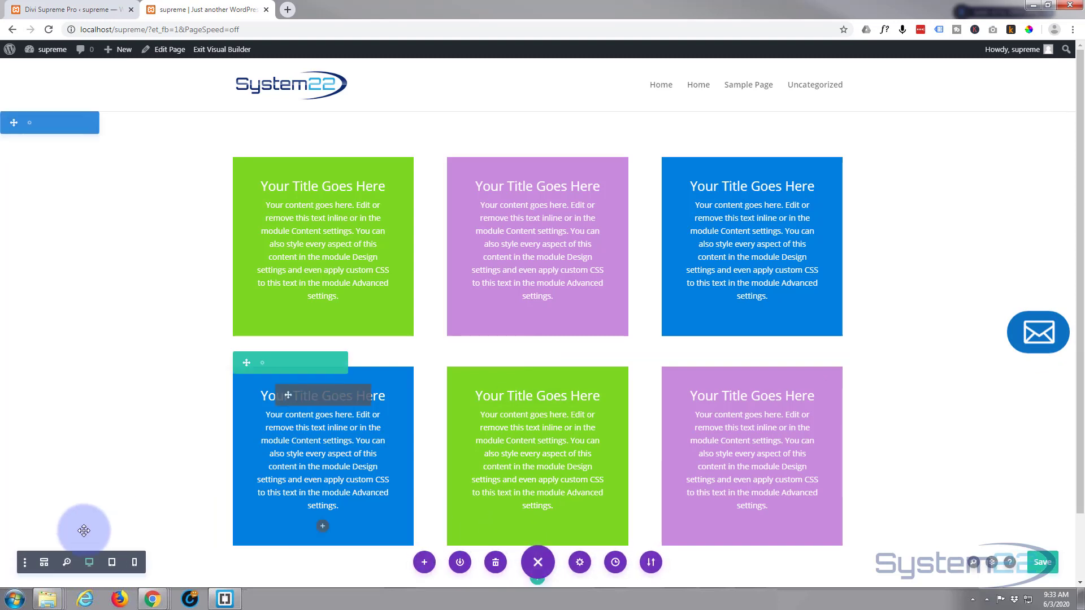
left_click(45, 562)
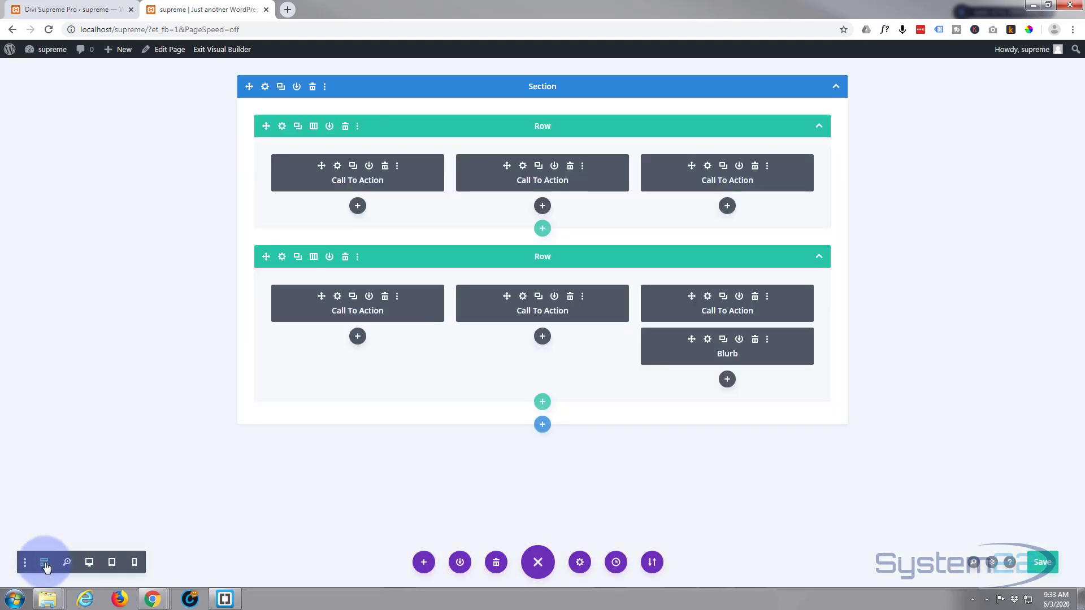
left_click(707, 339)
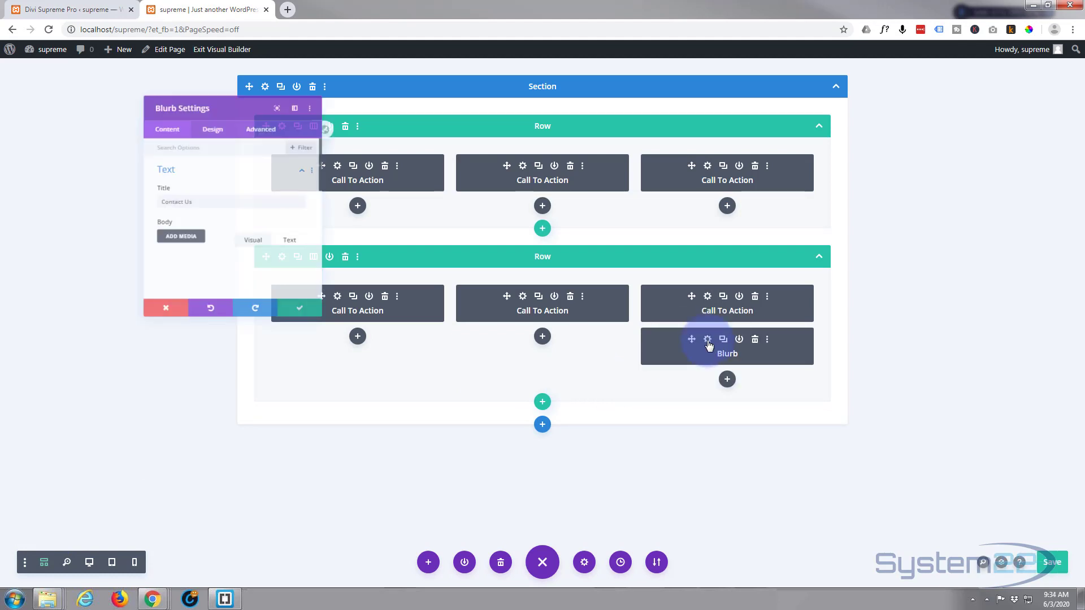
left_click(90, 562)
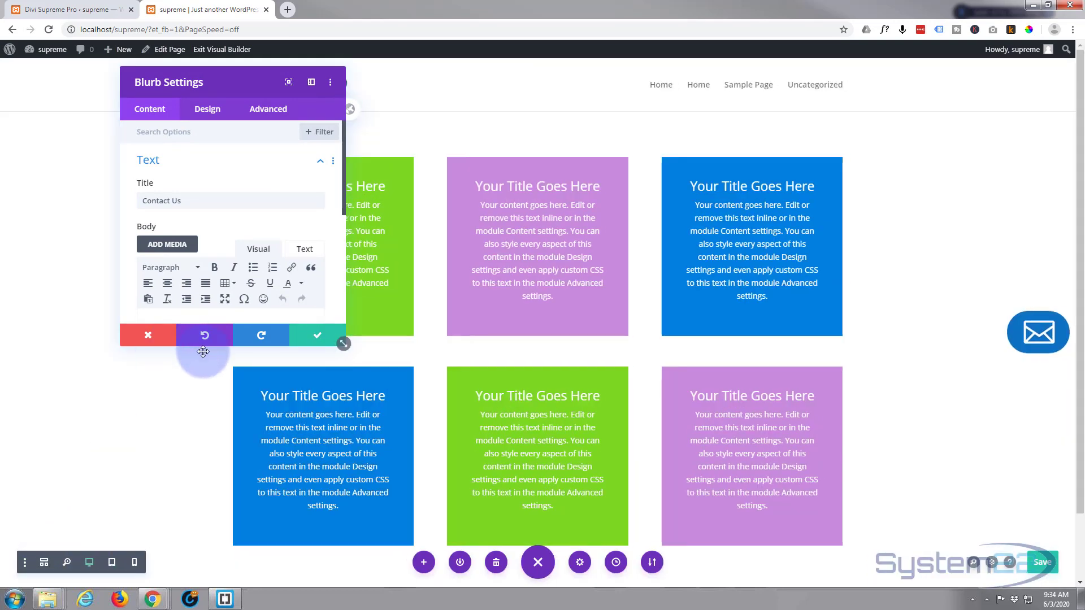
- In the blurb's visibility options, choose the "contact popup" Divi library layout as the popup content
left_click(266, 109)
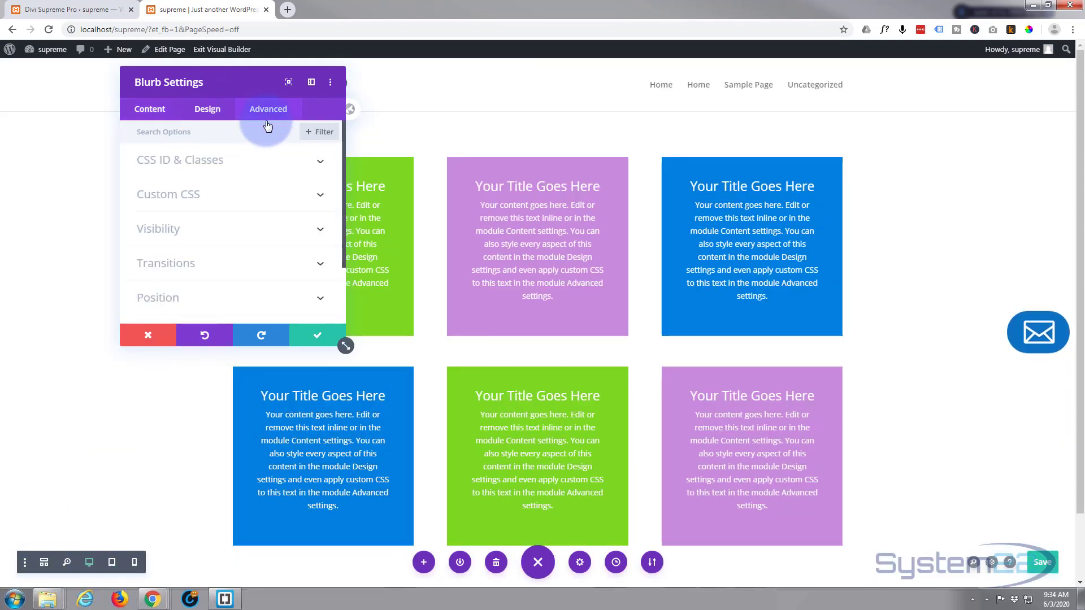
left_click(247, 236)
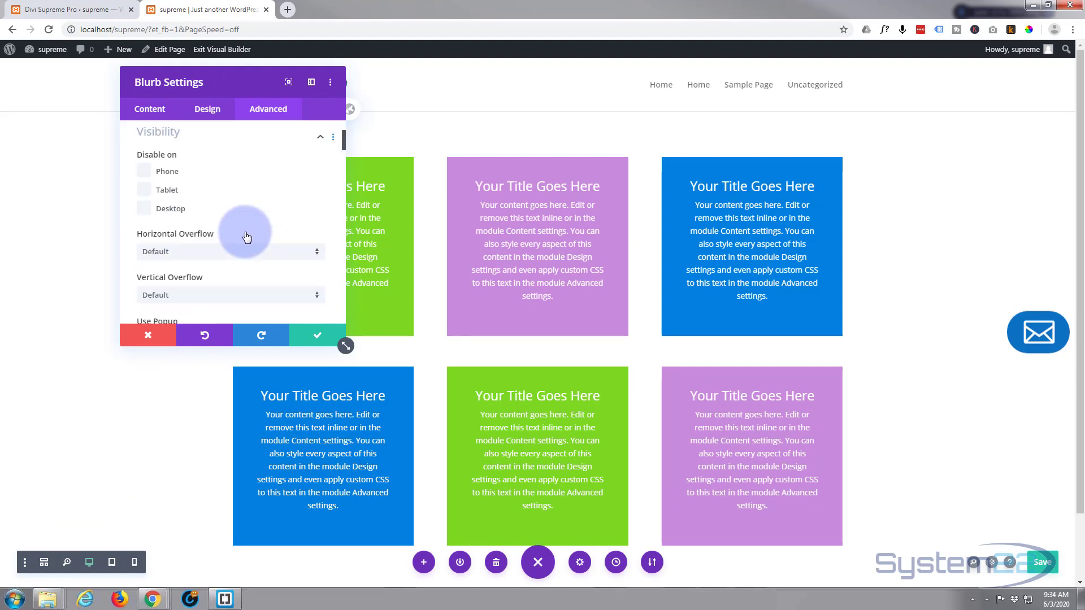
scroll(246, 229, "down", 2)
scroll(173, 227, "down", 1)
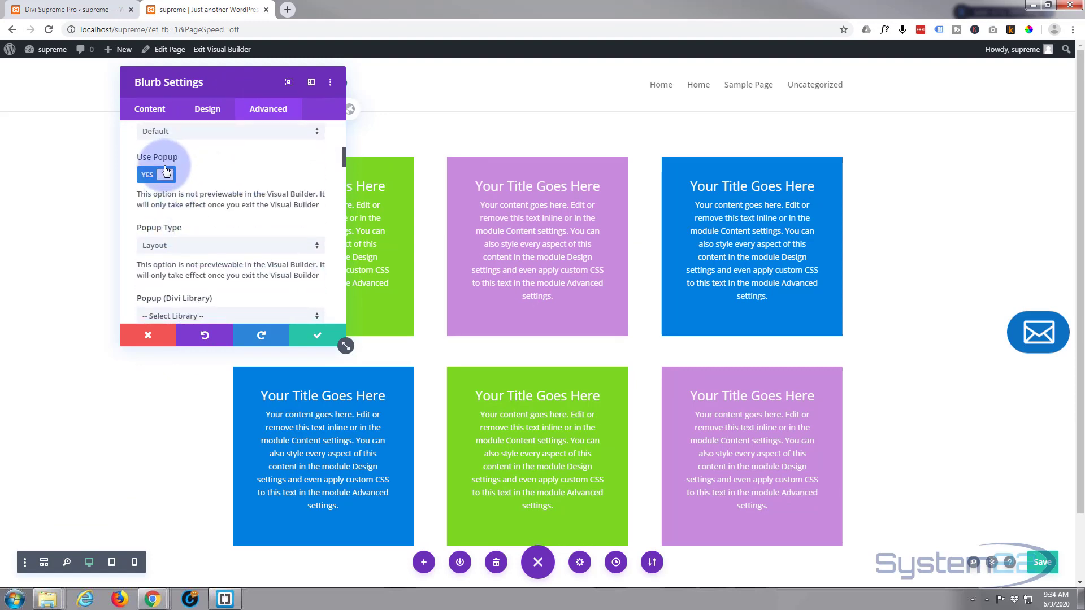
scroll(195, 220, "down", 2)
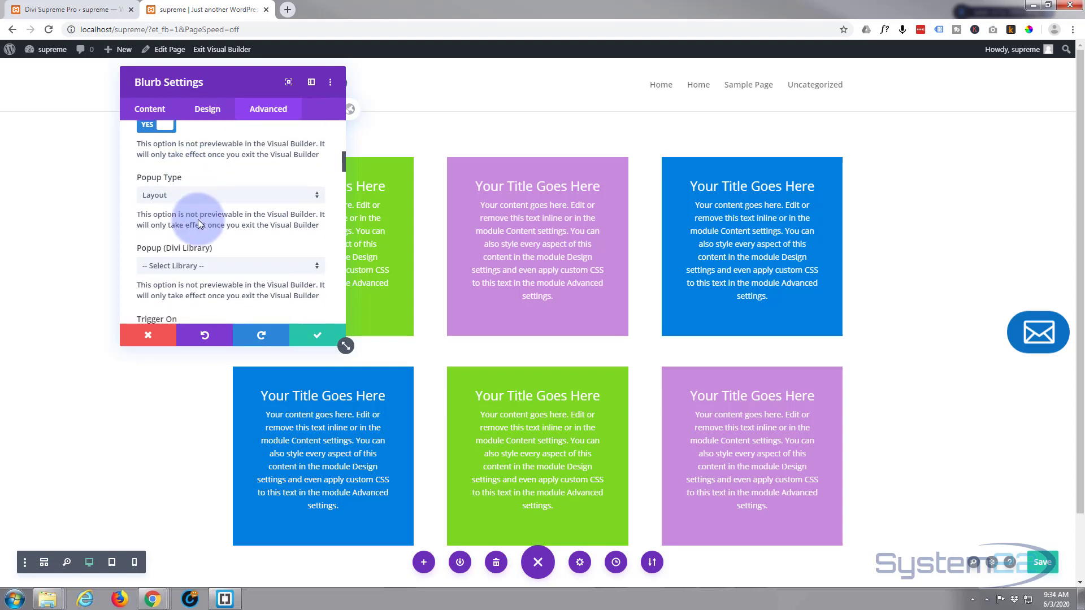
left_click(280, 205)
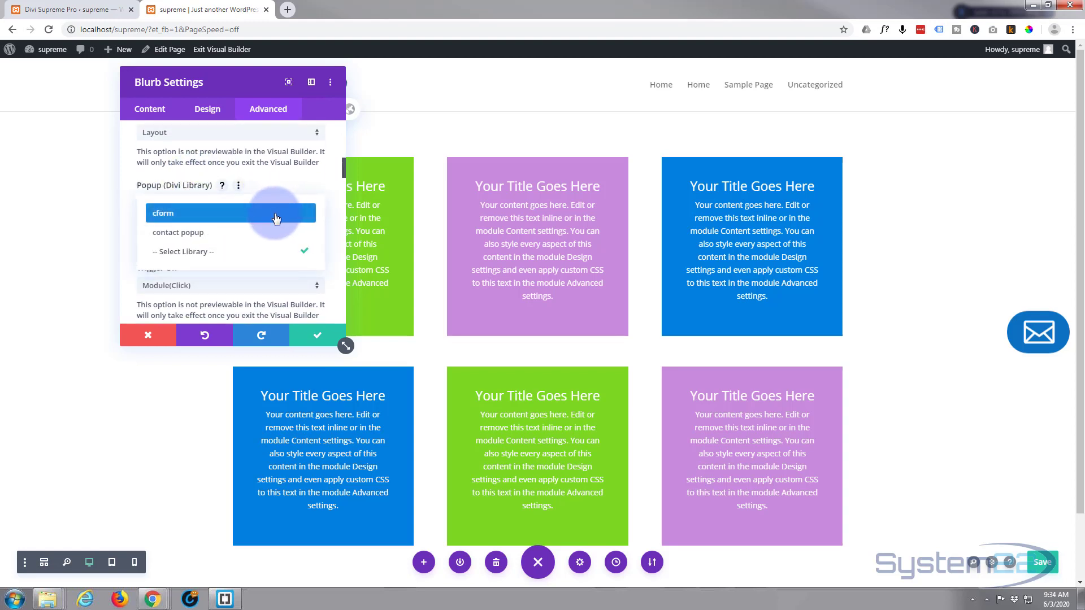
left_click(184, 237)
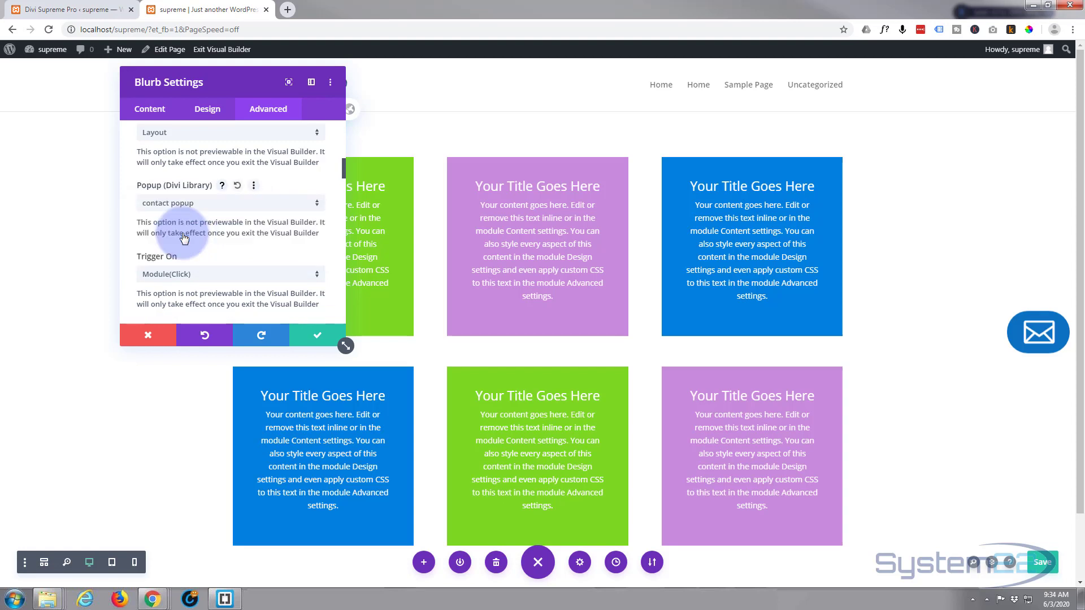
- Review the remaining popup options: trigger, closing behaviour, animations, position, width, overlay, and the close button's placement, size, icon and colors
scroll(185, 229, "down", 2)
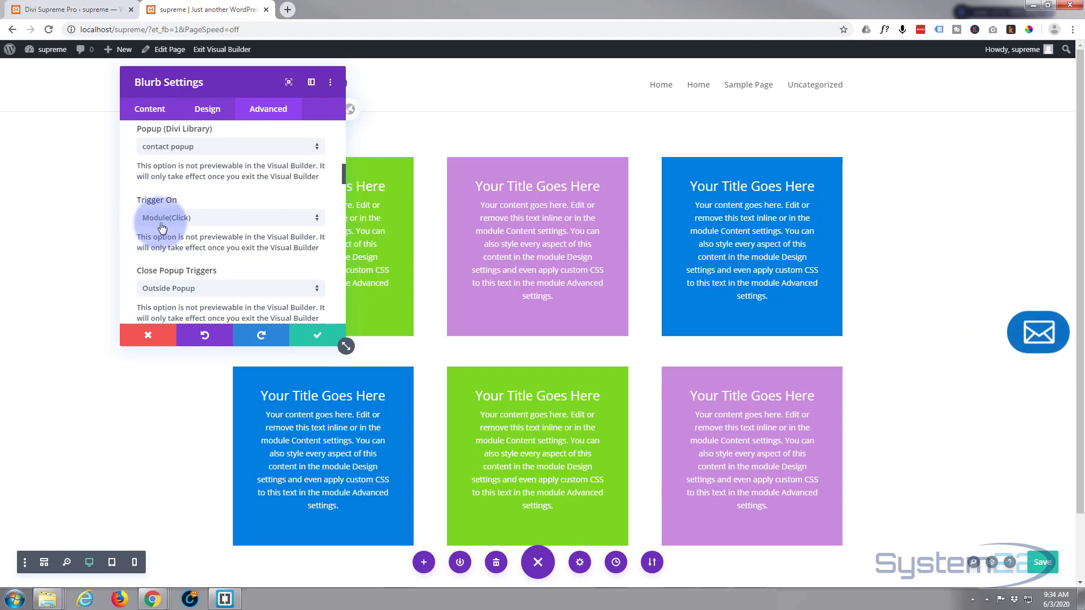
scroll(224, 255, "down", 2)
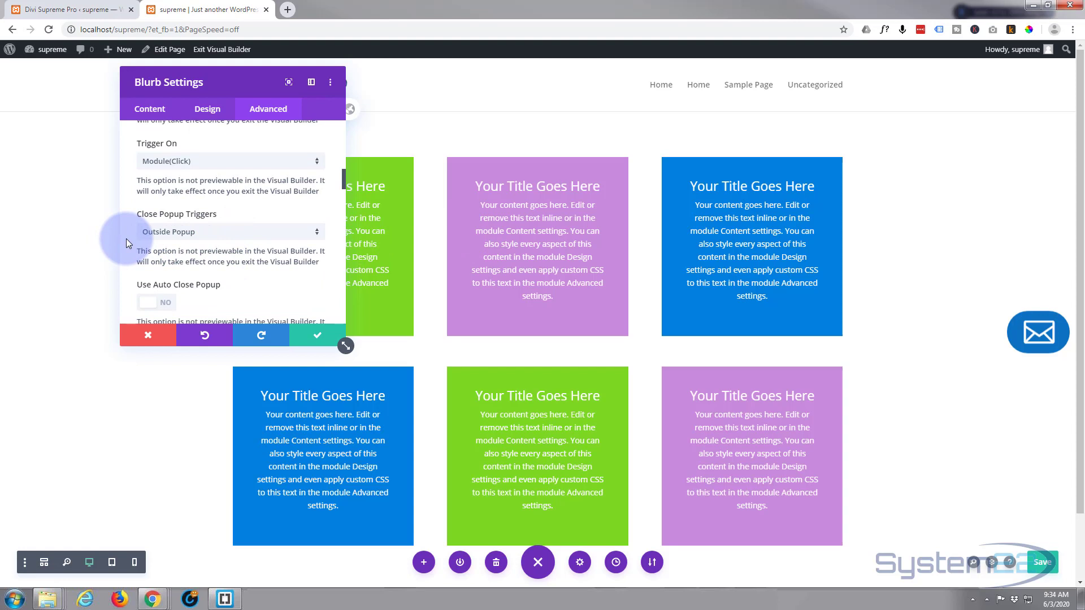
scroll(128, 242, "down", 4)
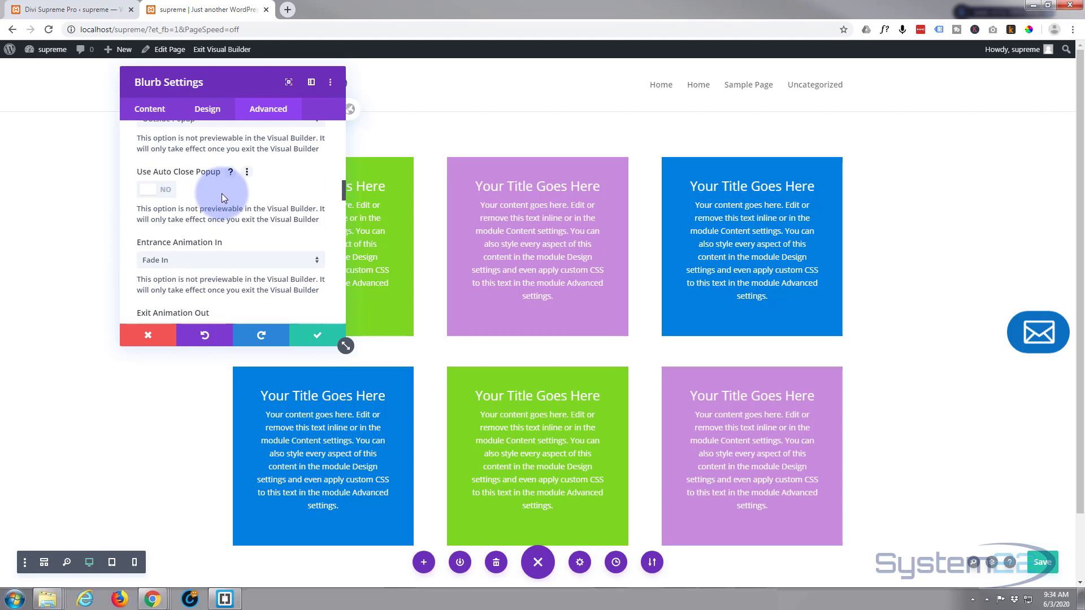
scroll(221, 193, "down", 1)
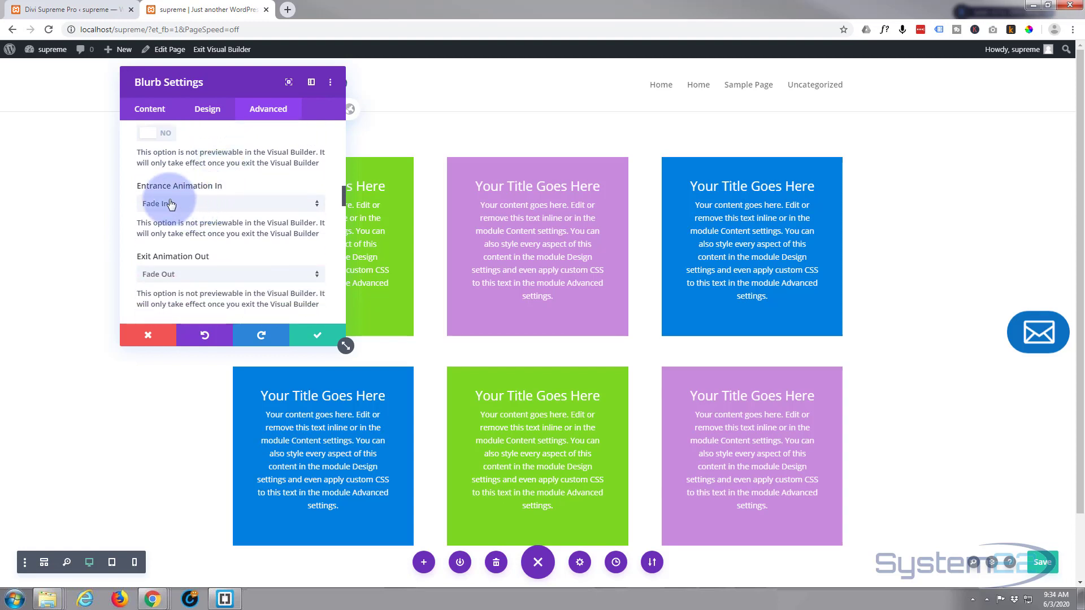
scroll(124, 232, "down", 1)
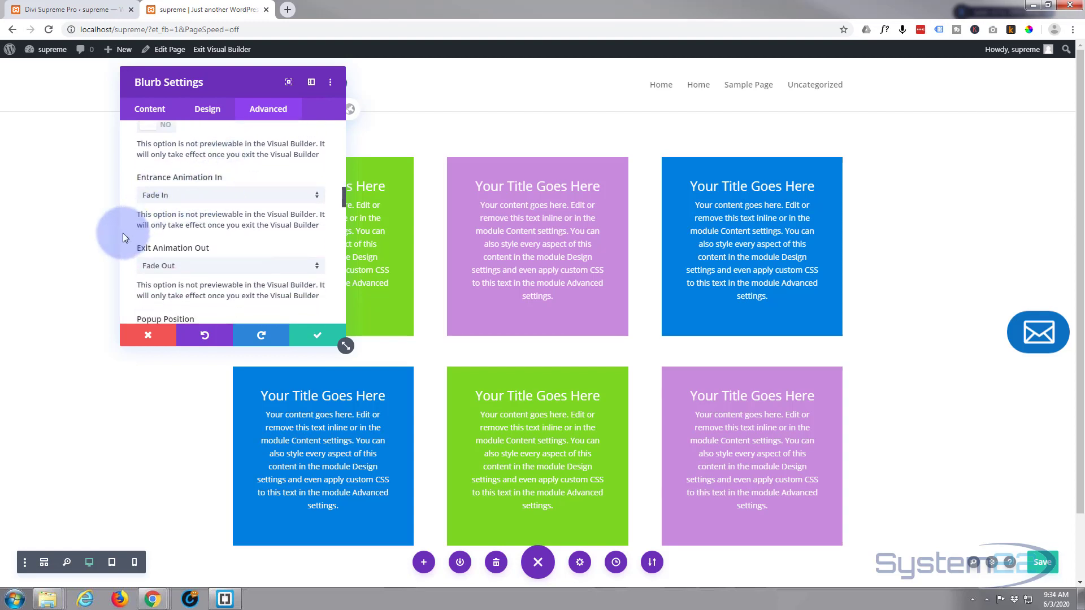
scroll(133, 244, "down", 1)
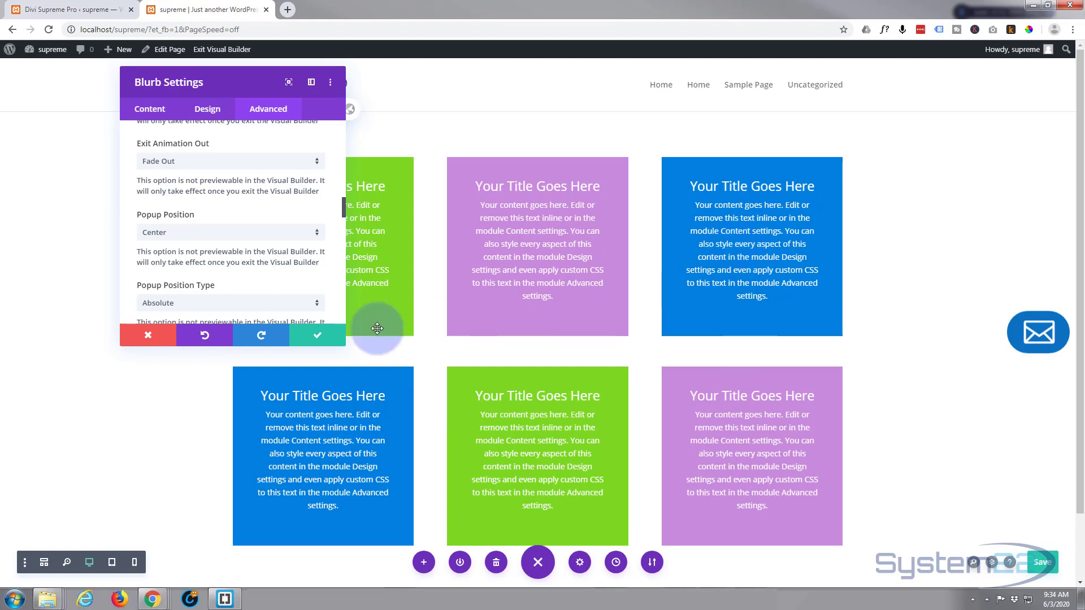
left_click(214, 229)
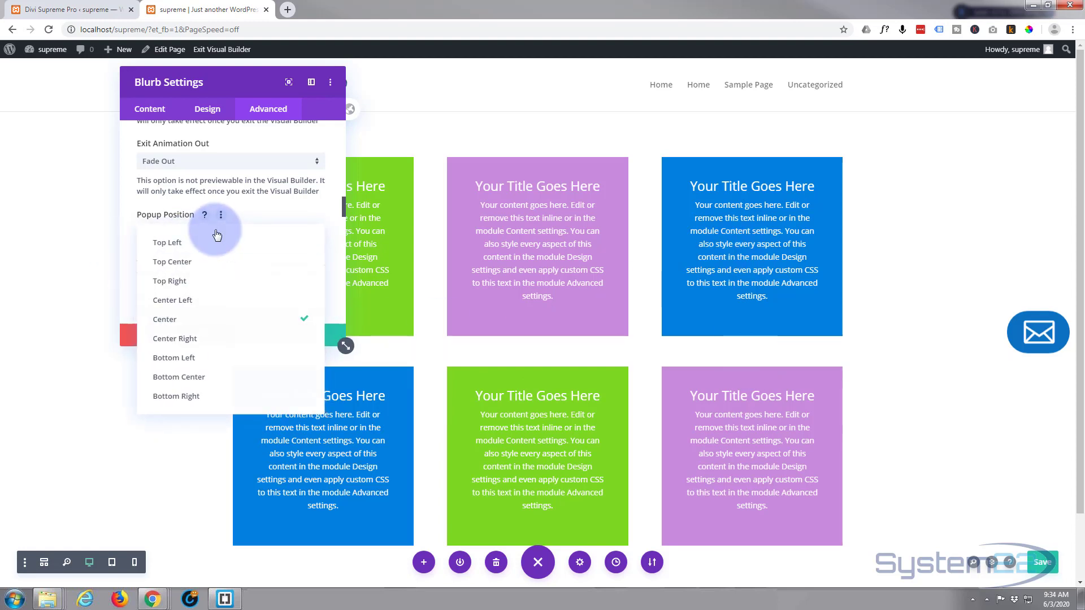
left_click(131, 230)
scroll(130, 263, "down", 3)
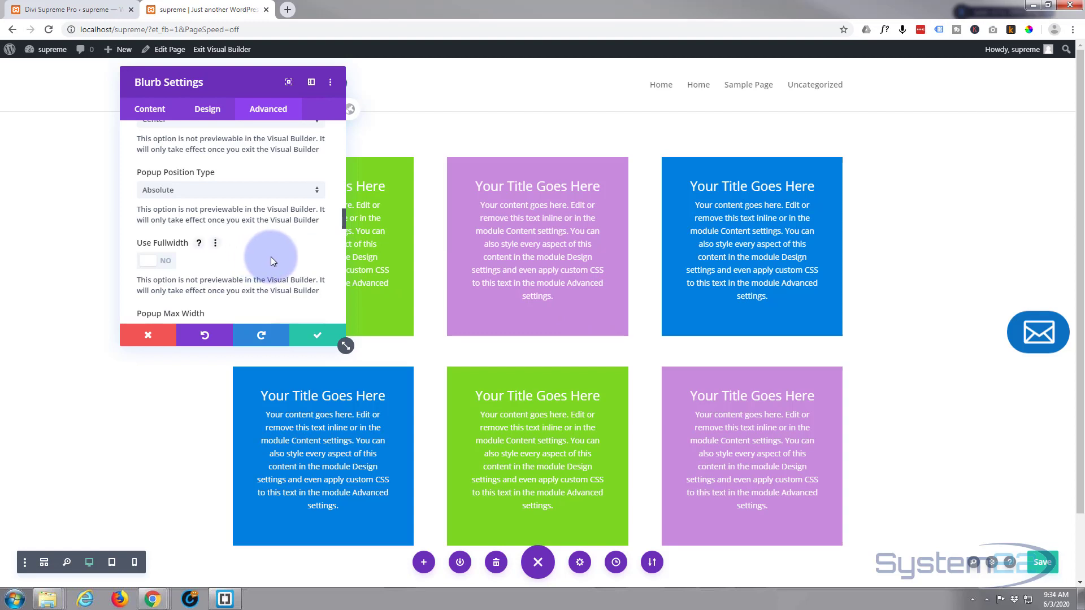
scroll(270, 256, "down", 1)
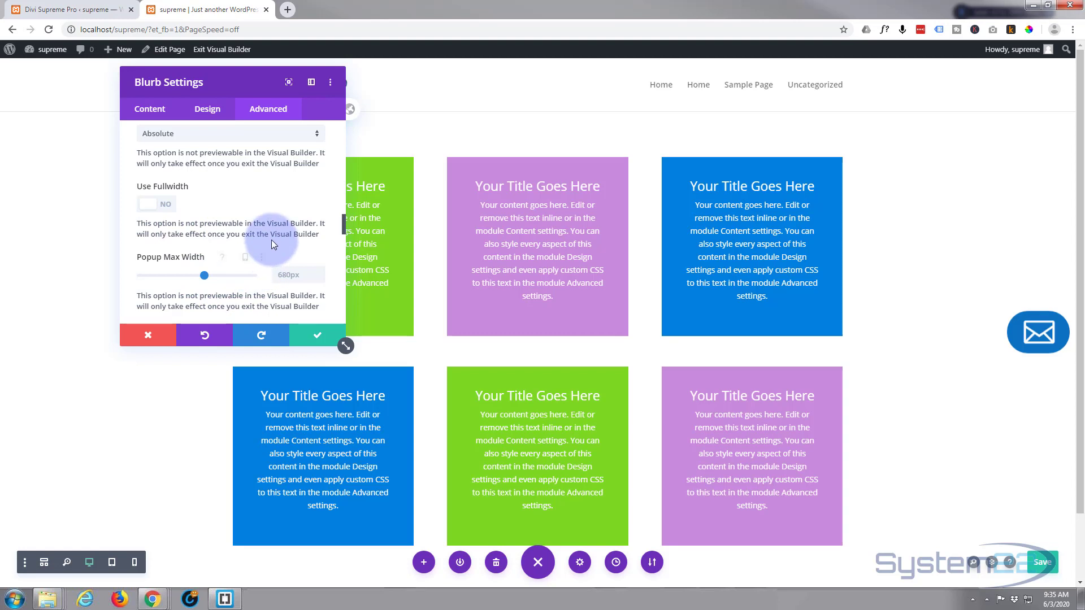
scroll(248, 257, "down", 2)
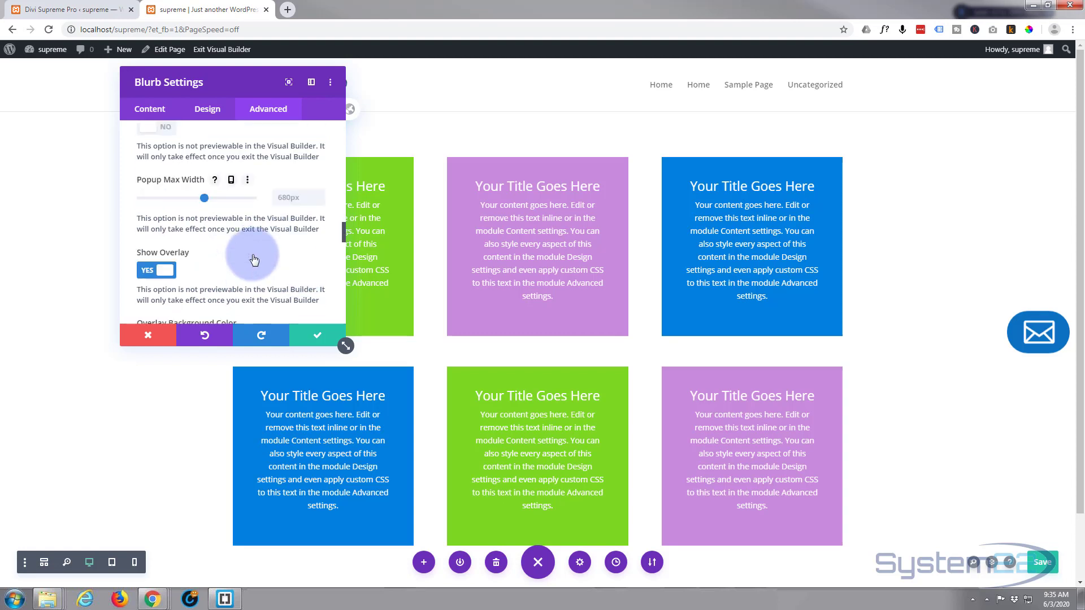
scroll(163, 259, "down", 2)
scroll(163, 260, "down", 3)
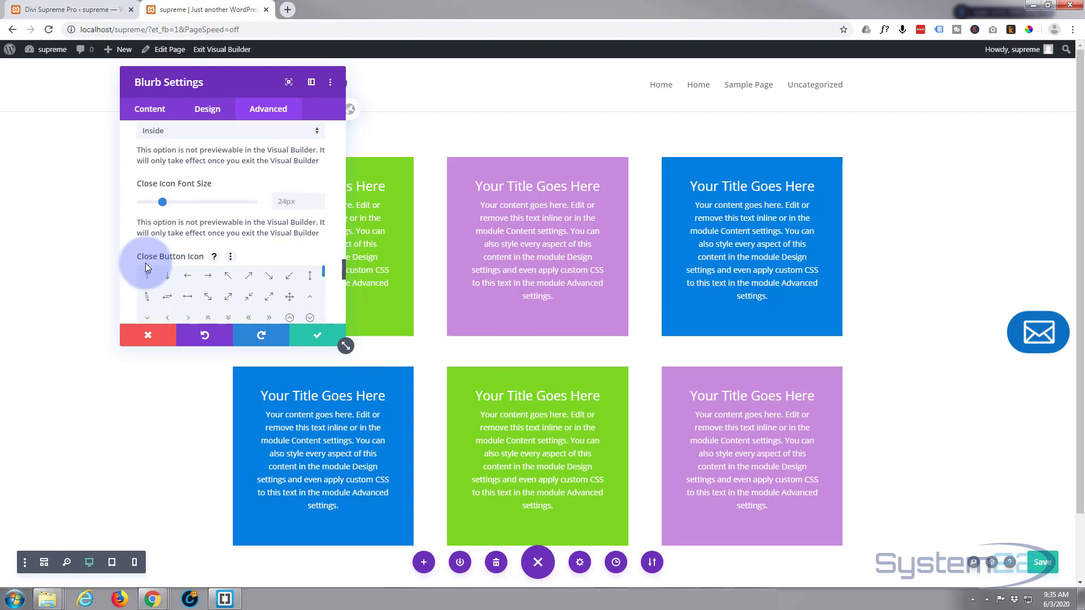
scroll(145, 263, "up", 1)
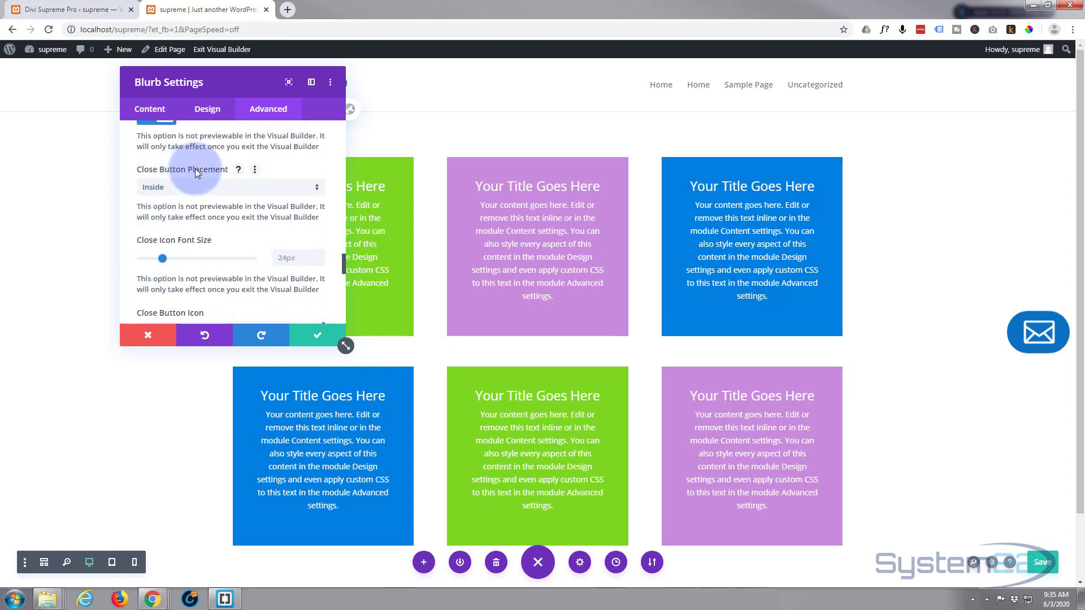
scroll(189, 259, "down", 2)
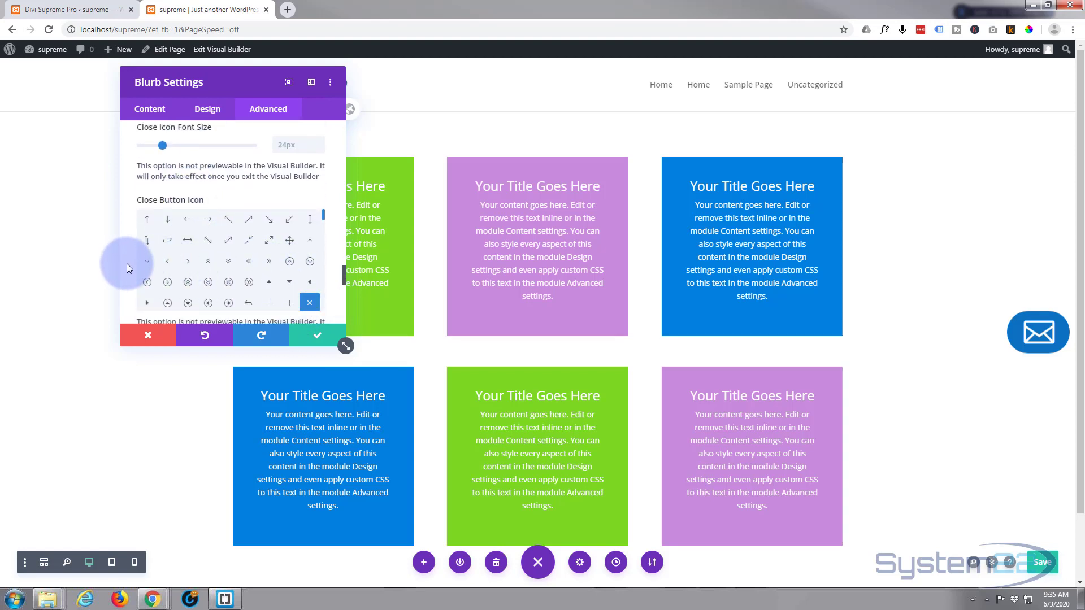
scroll(127, 263, "down", 1)
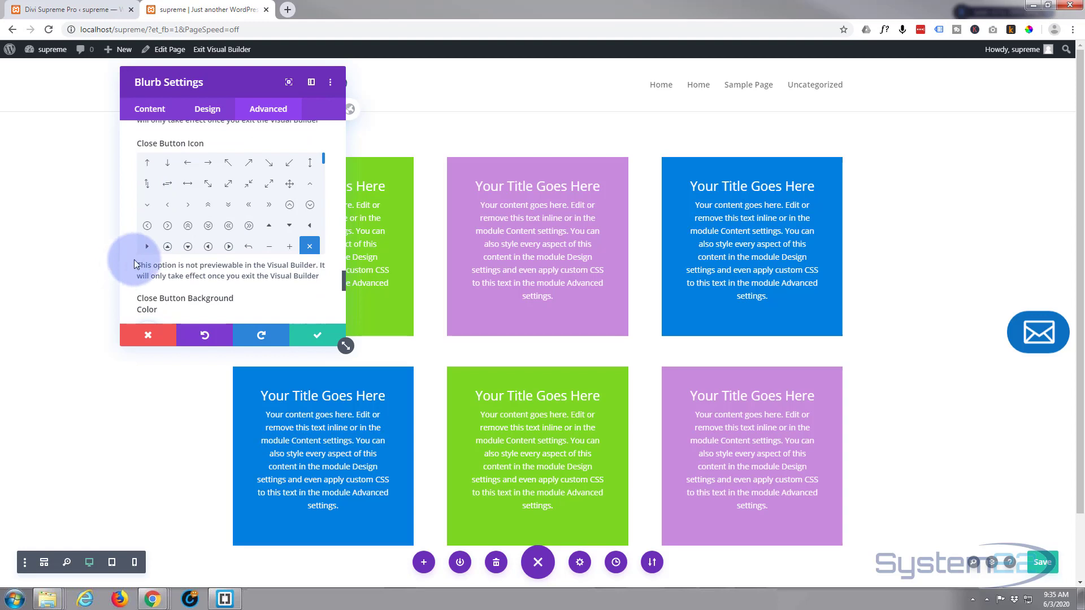
scroll(127, 249, "down", 1)
scroll(126, 251, "down", 2)
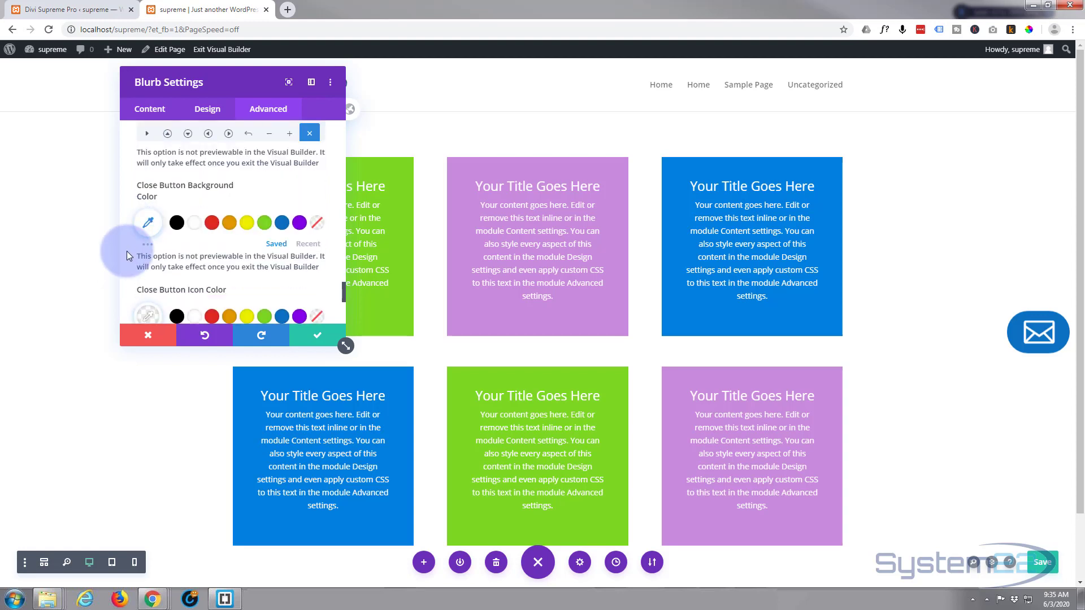
scroll(144, 237, "down", 2)
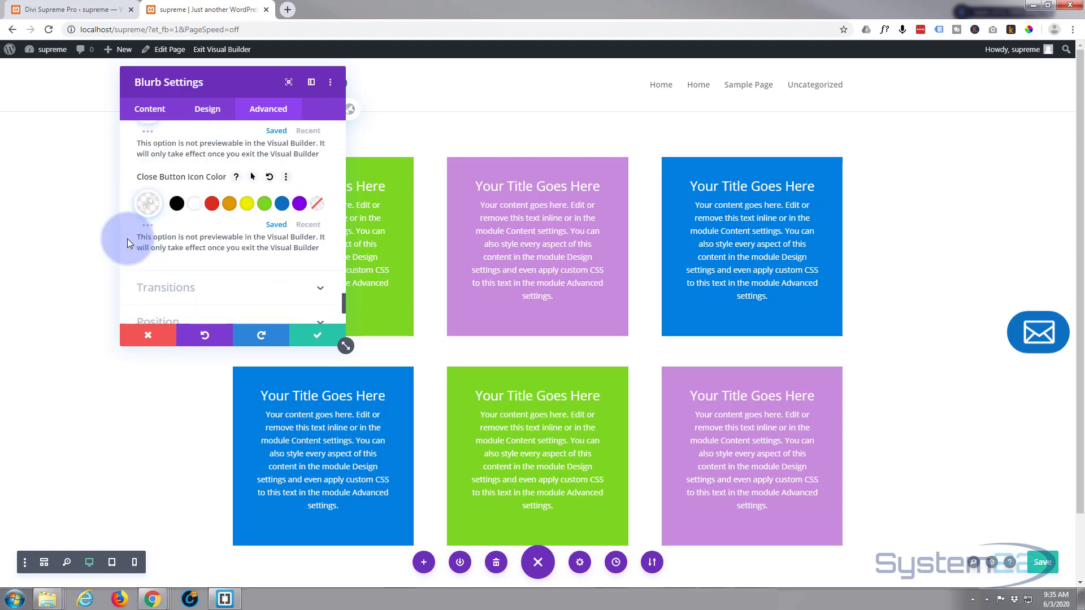
scroll(137, 246, "down", 2)
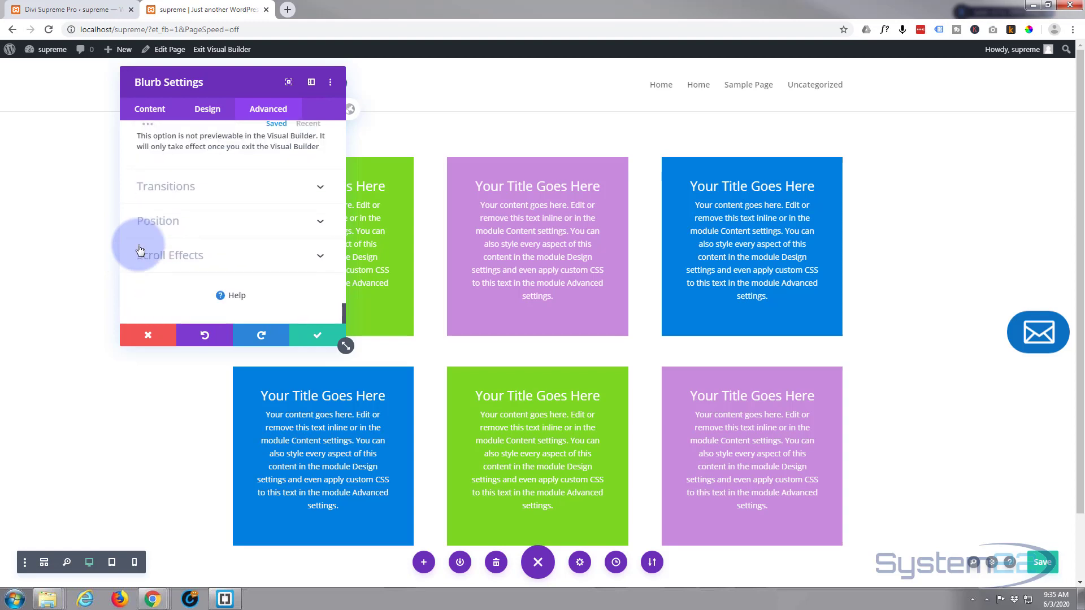
- Accept the blurb settings, save the page and exit the Visual Builder
left_click(319, 337)
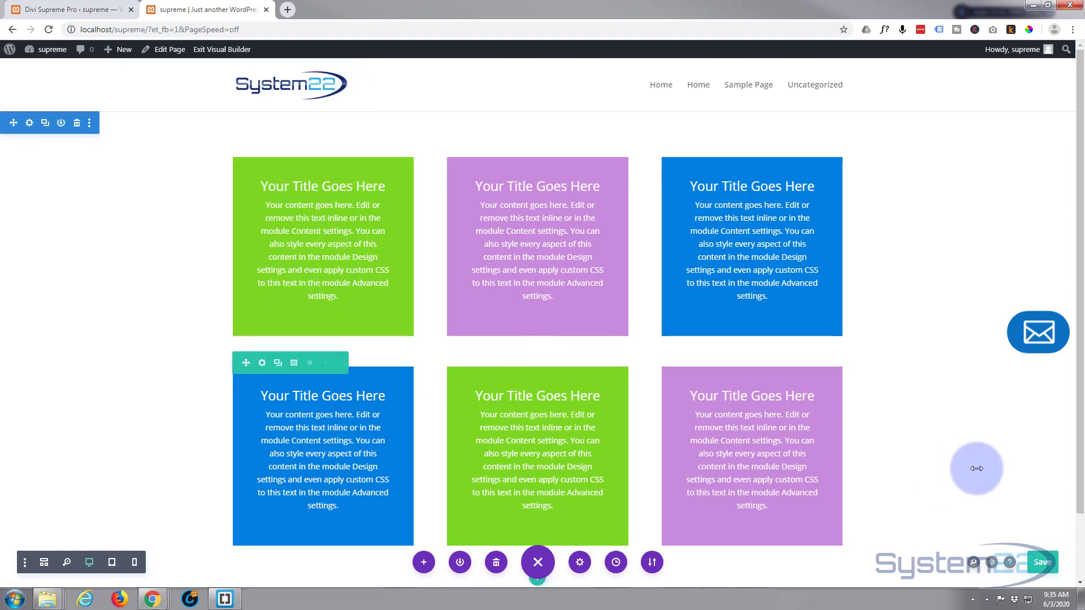
left_click(1045, 561)
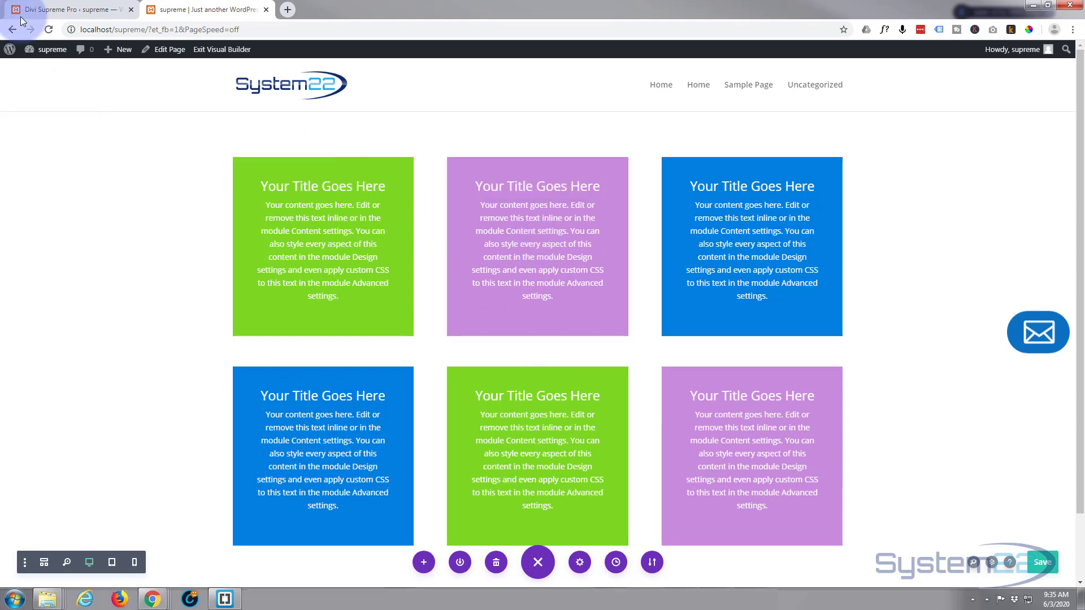
left_click(221, 50)
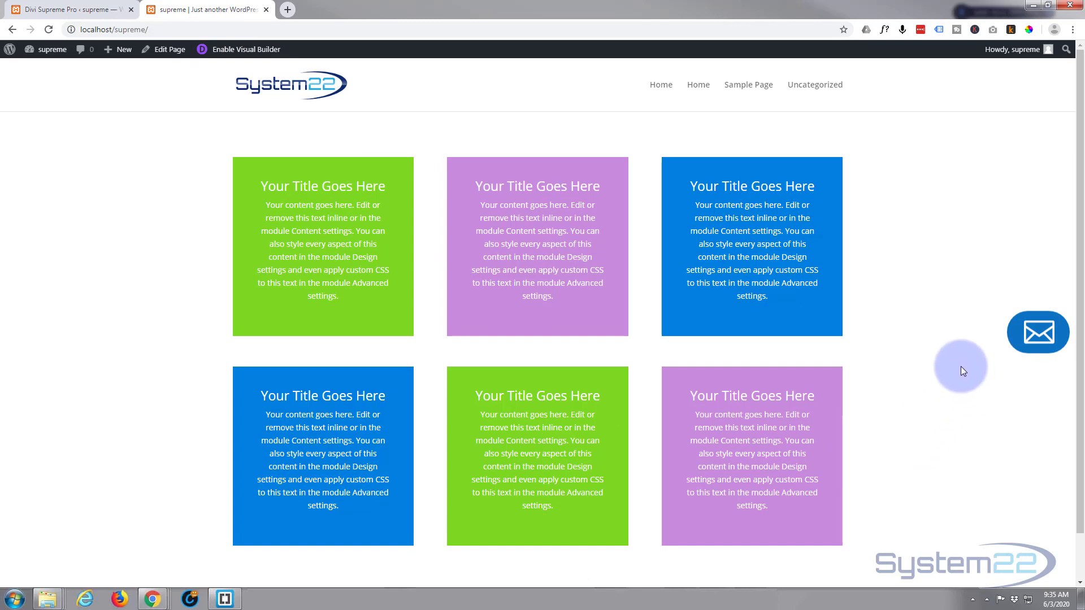
- Test the envelope blurb on the live page by opening its contact form popup and closing it again
left_click(1026, 335)
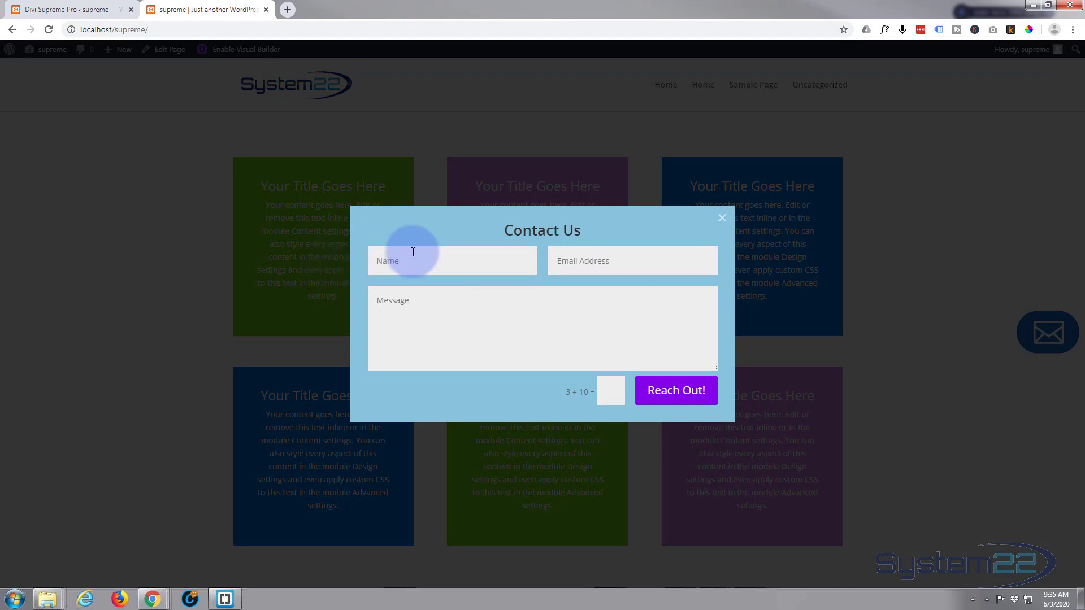
left_click(721, 221)
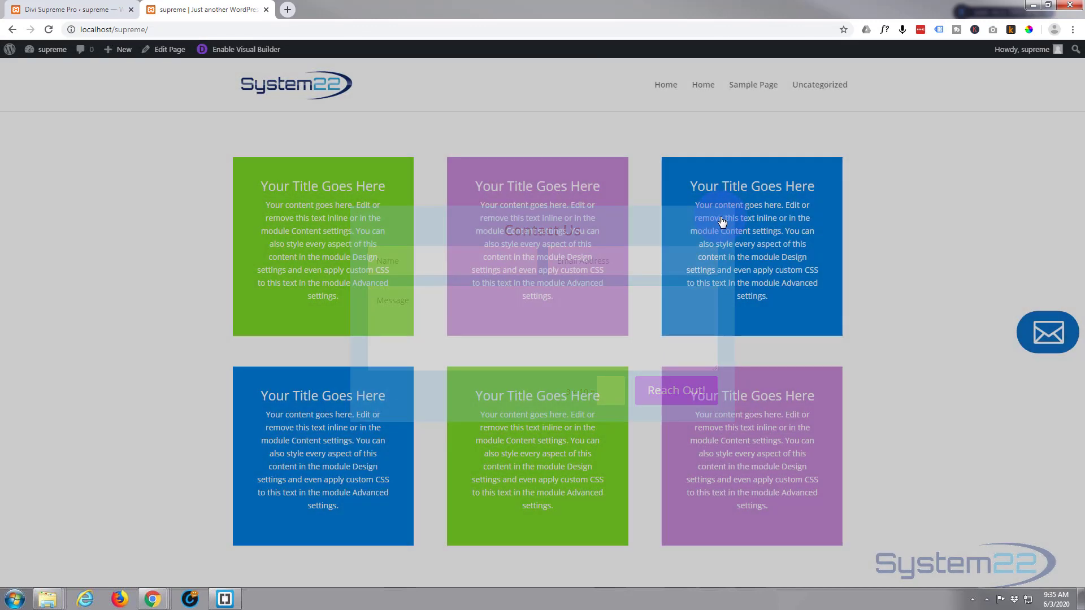